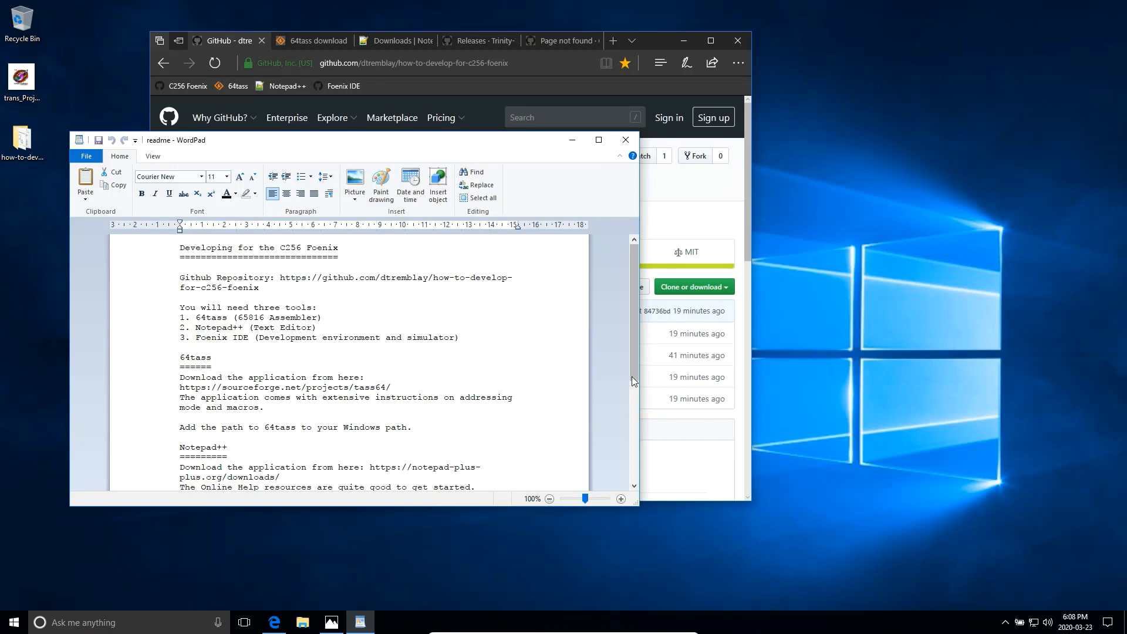
Enlarge the readme document window and go through its list of required tools: 64tass, Notepad++ and Foenix IDE.
mouse_move(633, 375)
mouse_down()
mouse_move(636, 390)
mouse_move(637, 365)
mouse_up()
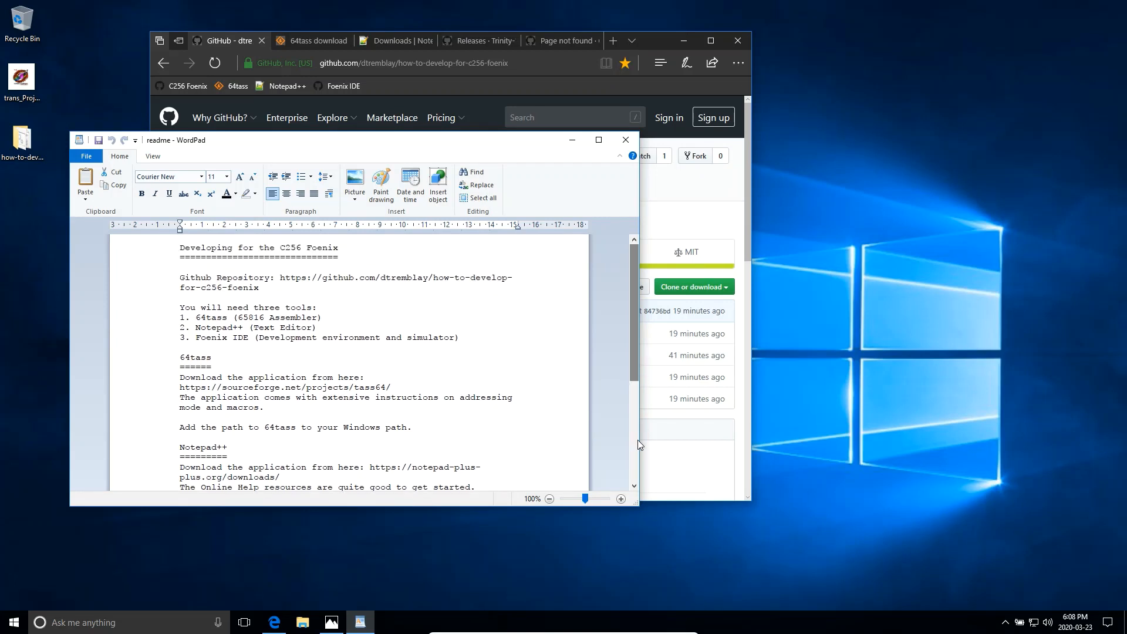
drag(638, 505, 647, 591)
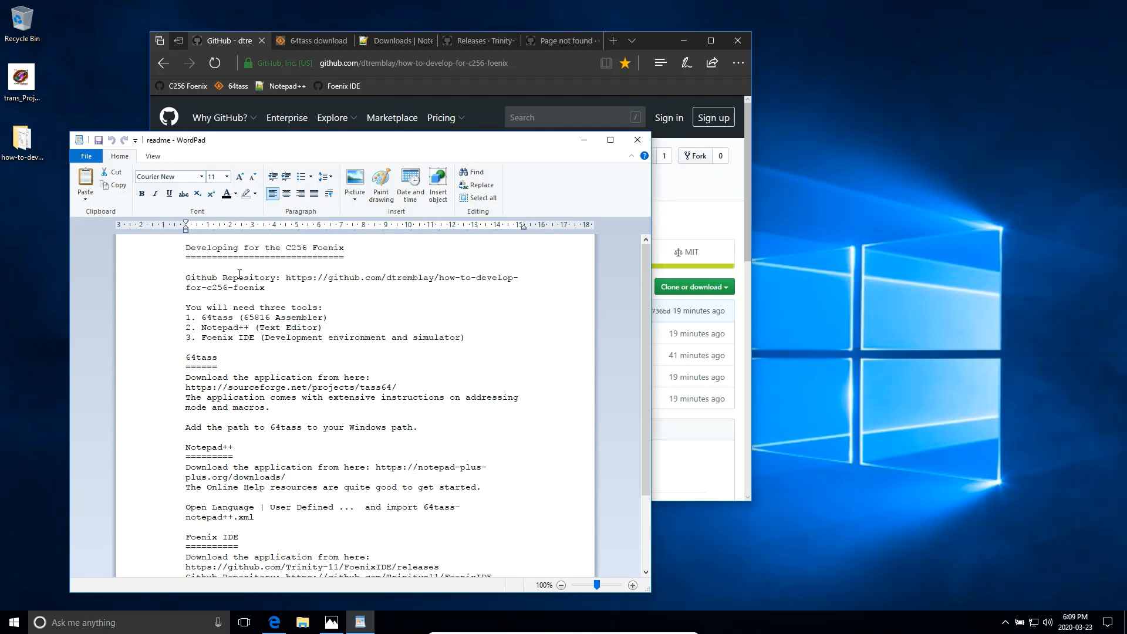
double_click(217, 317)
double_click(226, 329)
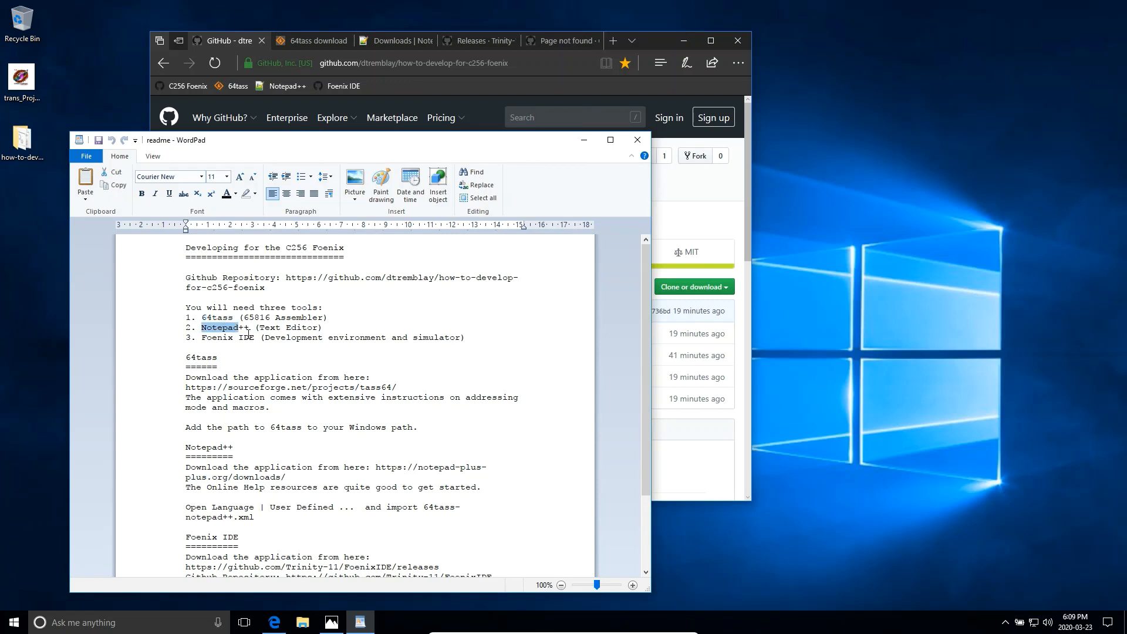
click(332, 330)
double_click(219, 339)
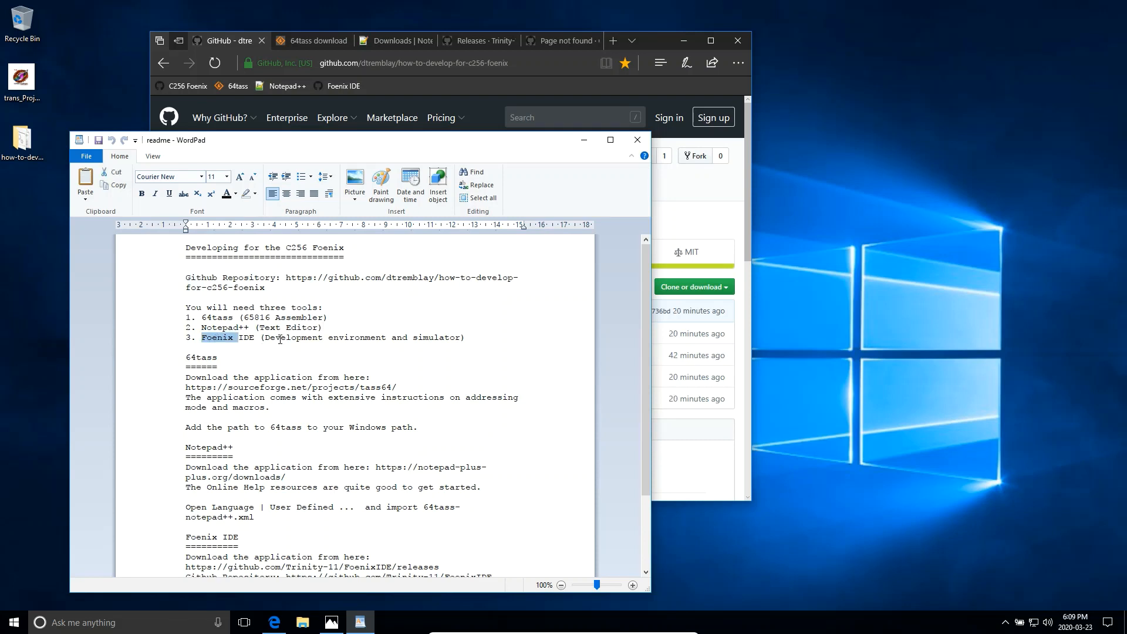
Add the line "4. Install Kernel" below the Foenix IDE entry in the readme's tool list.
click(351, 339)
key(Return)
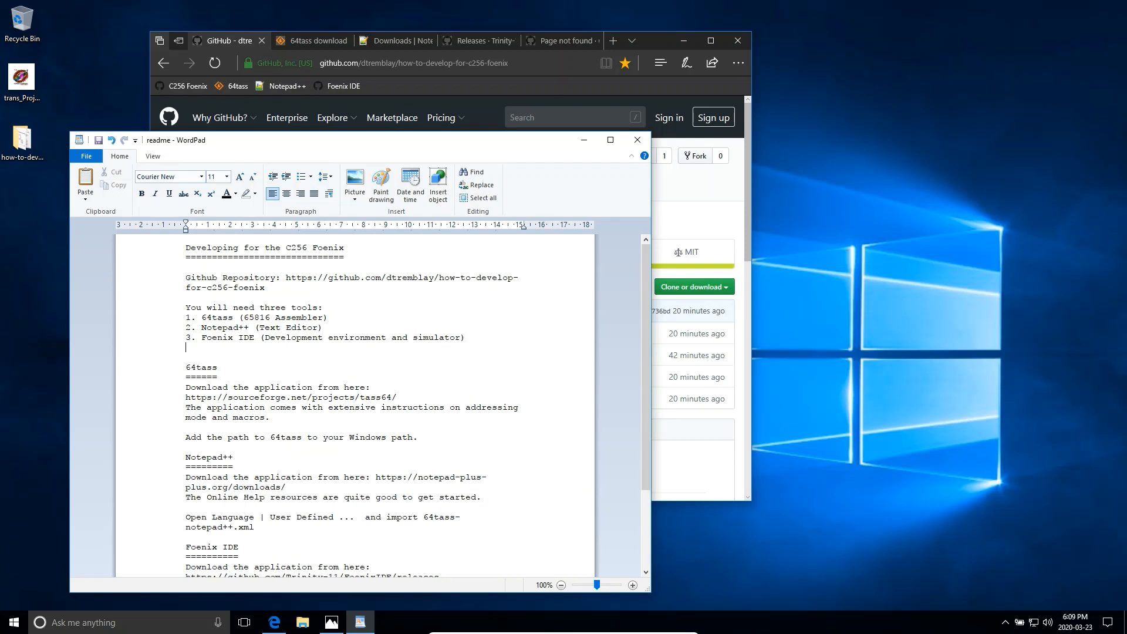
text(4. Install Kernel)
Read through the readme's installation sections, then switch to Edge and review the how-to-develop-for-c256-foenix repository page.
scroll(381, 360, down, 2)
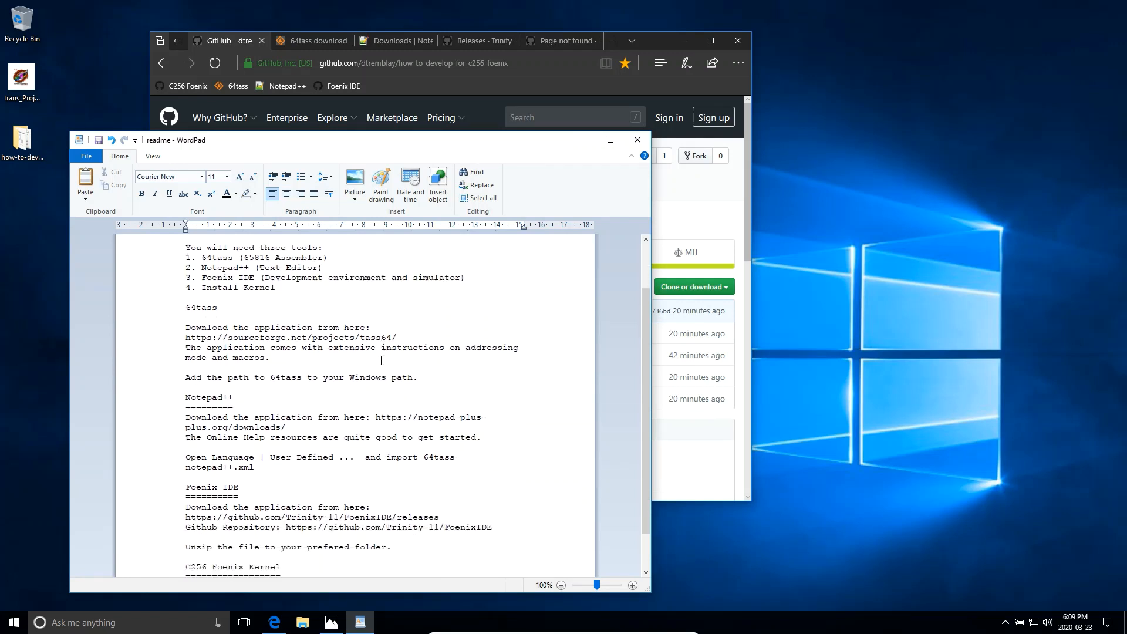
scroll(381, 360, down, 1)
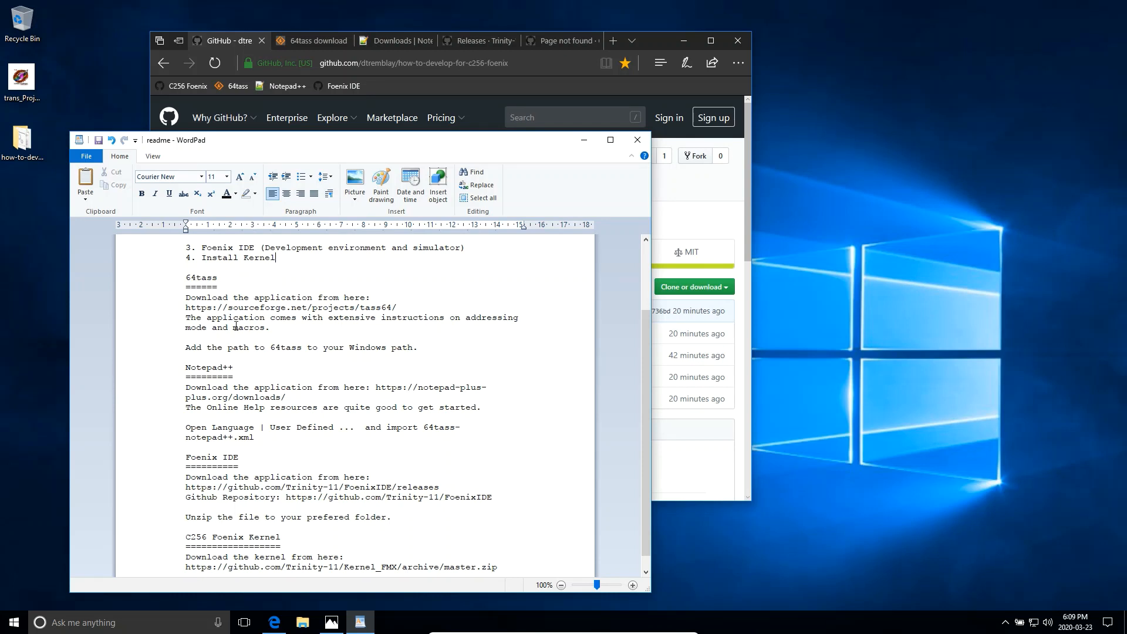
click(215, 41)
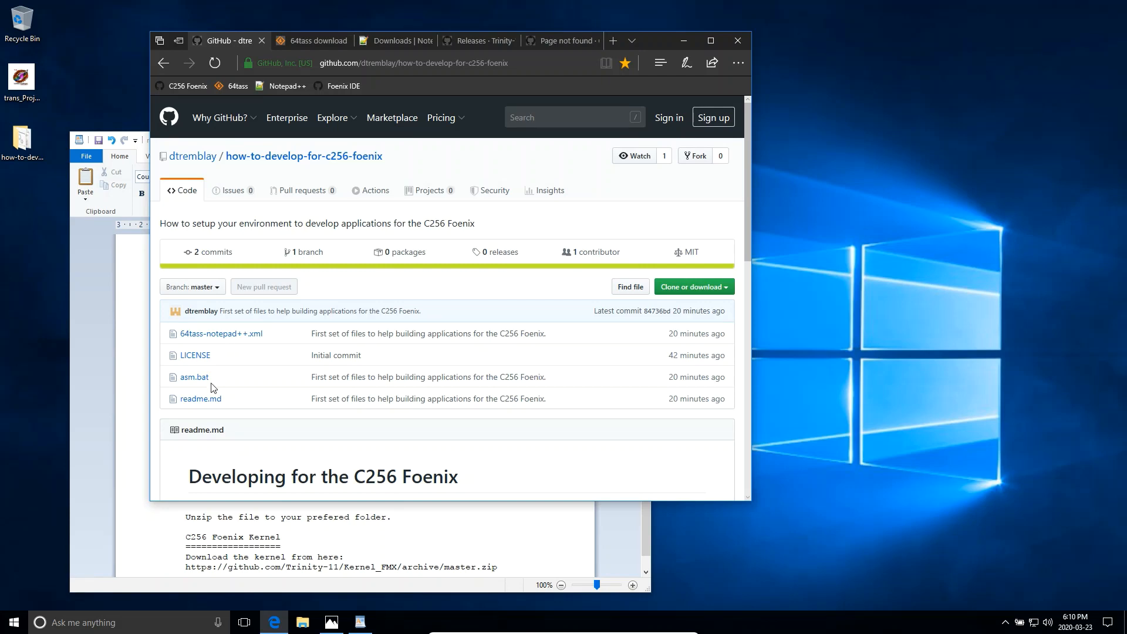
scroll(508, 437, down, 2)
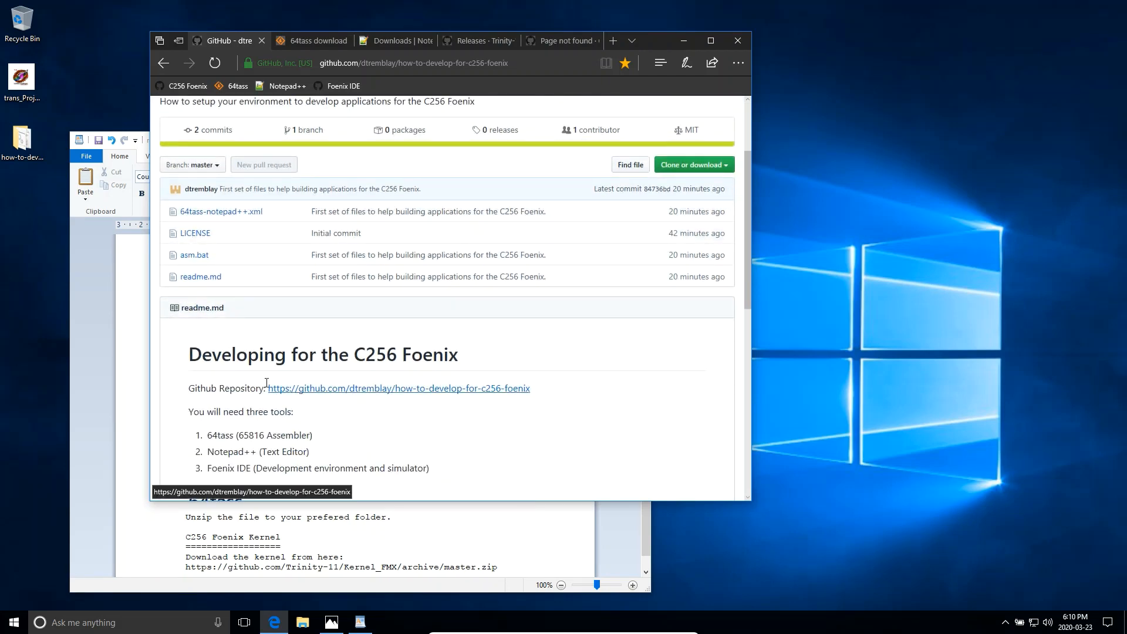
scroll(483, 435, down, 3)
scroll(483, 435, up, 5)
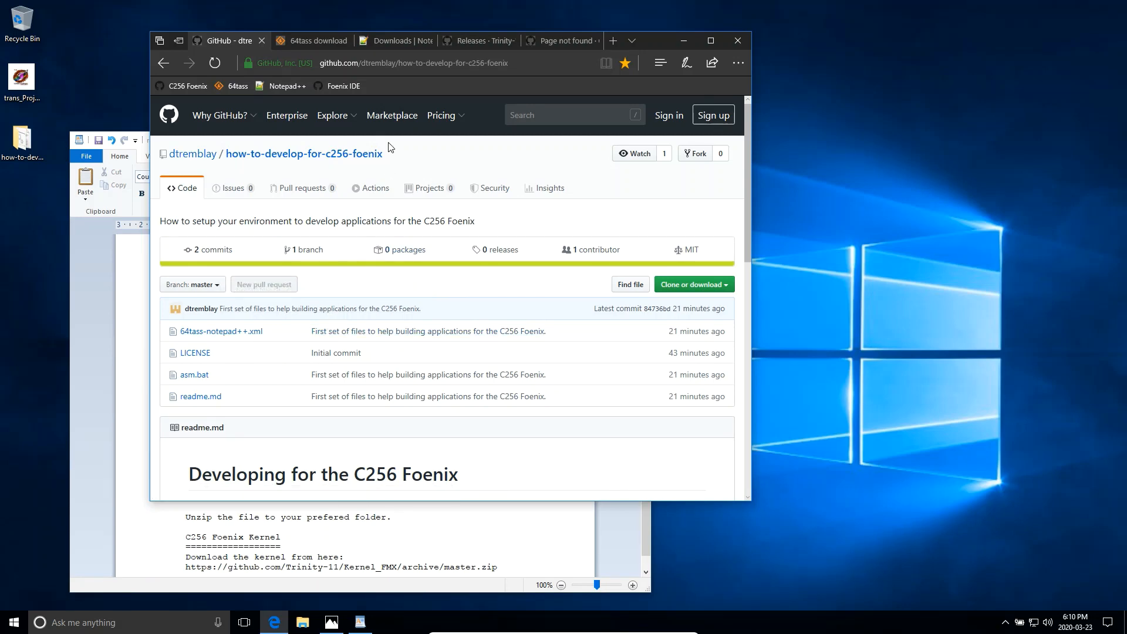
Download and save 64tass-1.55.2176.zip from the SourceForge 64tass page, and open the folder containing it.
click(316, 42)
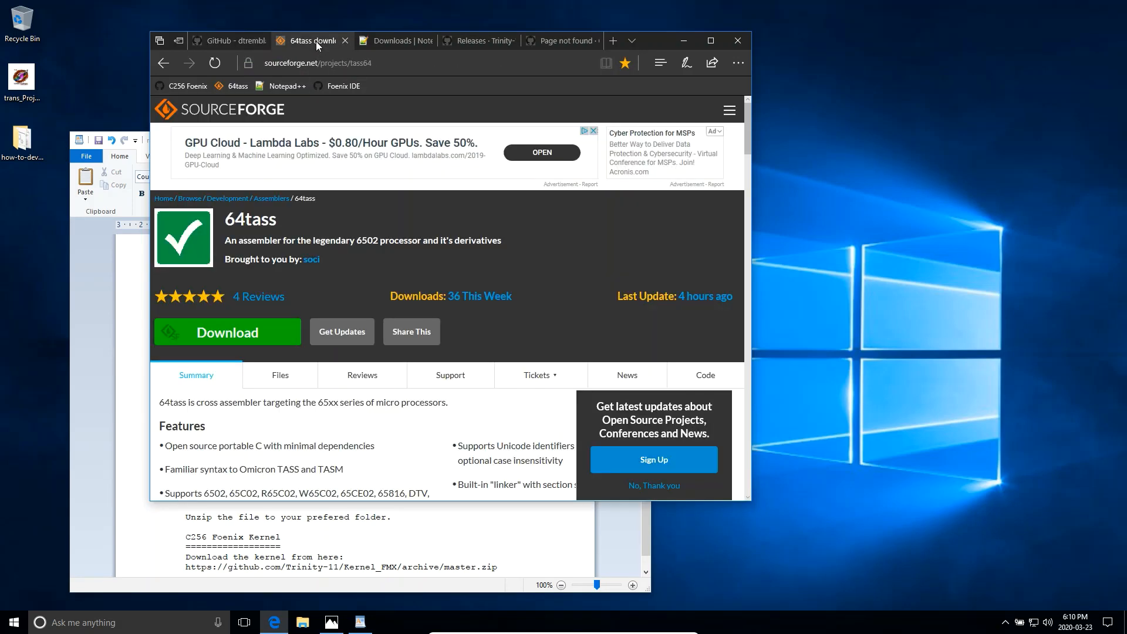
click(363, 65)
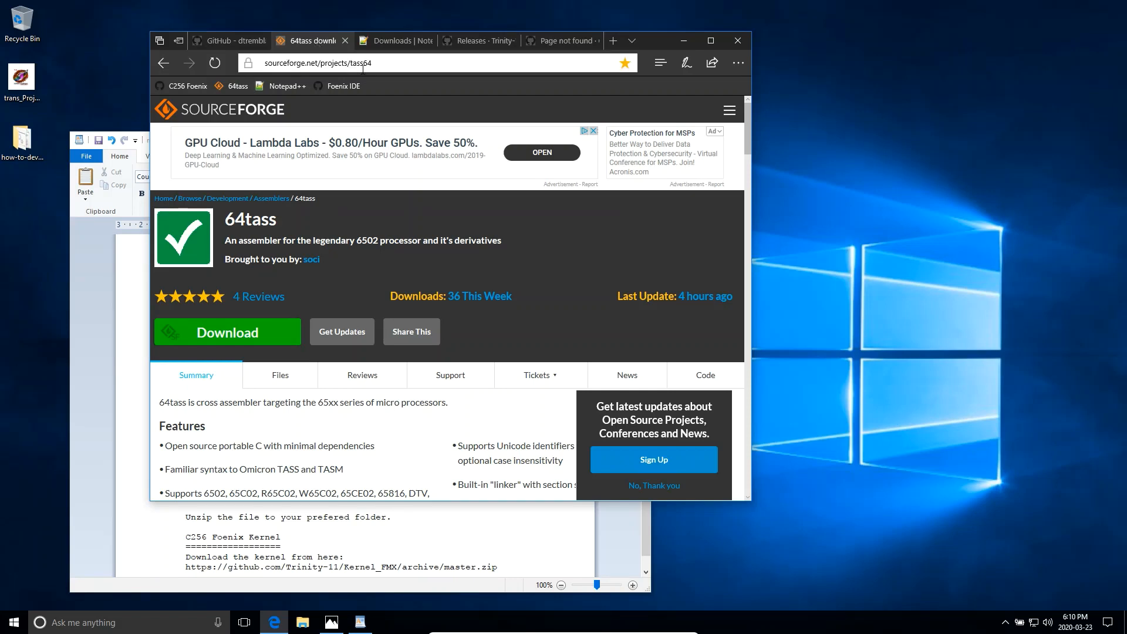
click(389, 64)
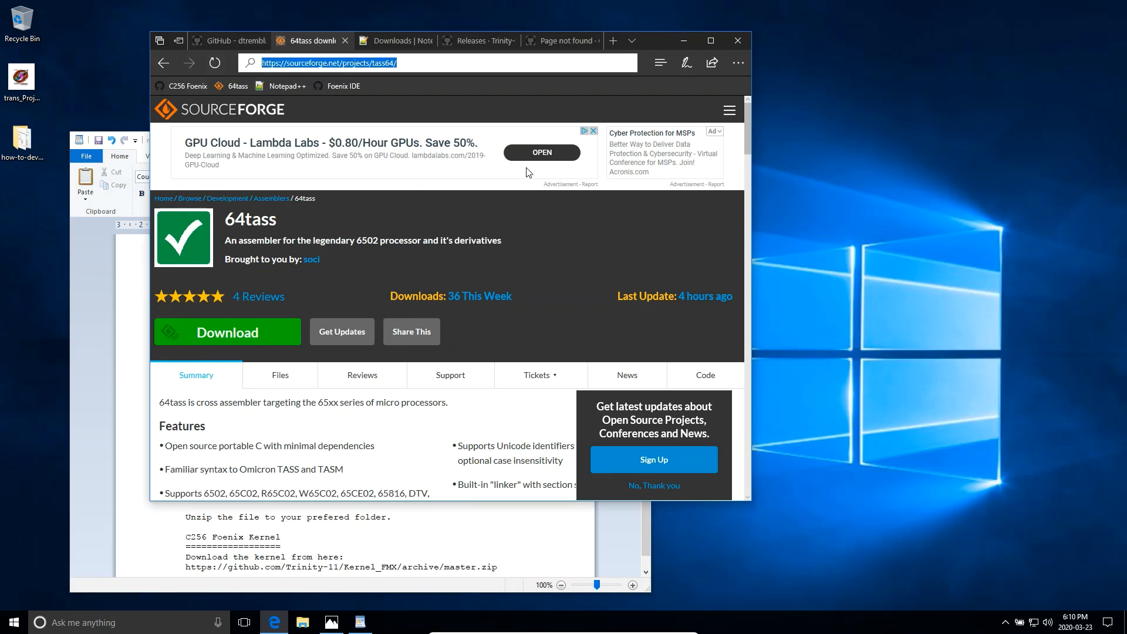
click(239, 339)
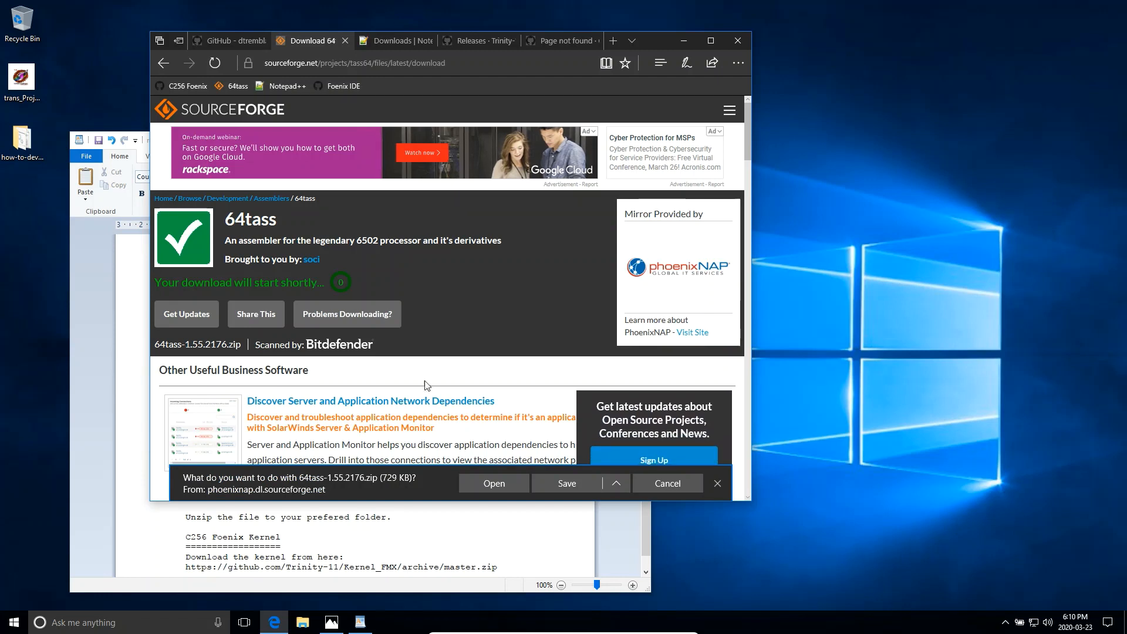
click(567, 483)
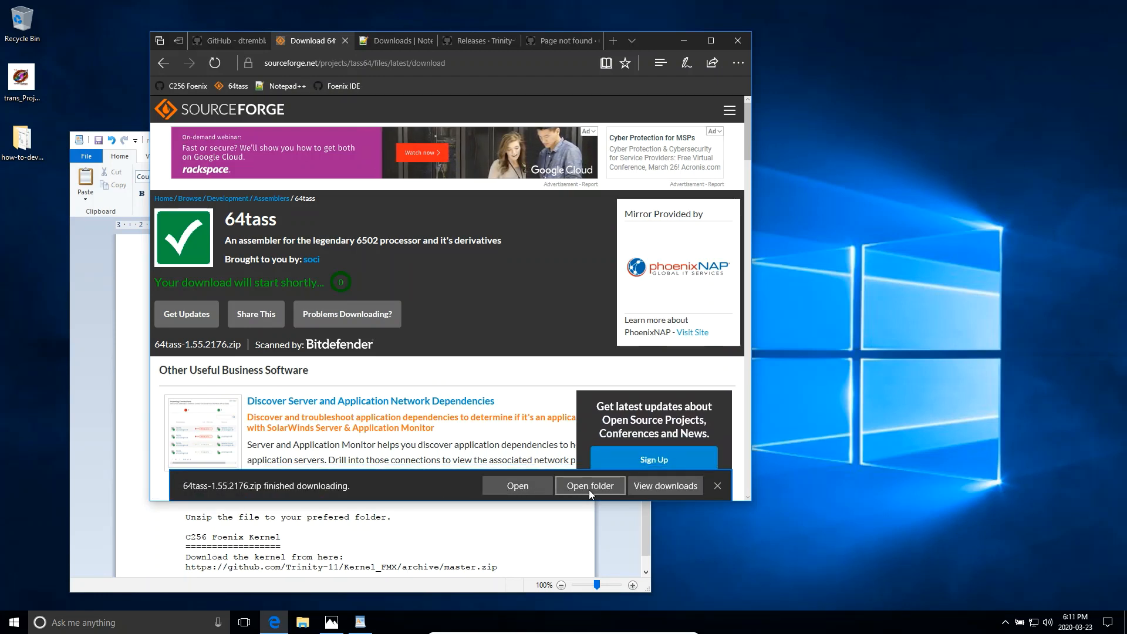
click(589, 486)
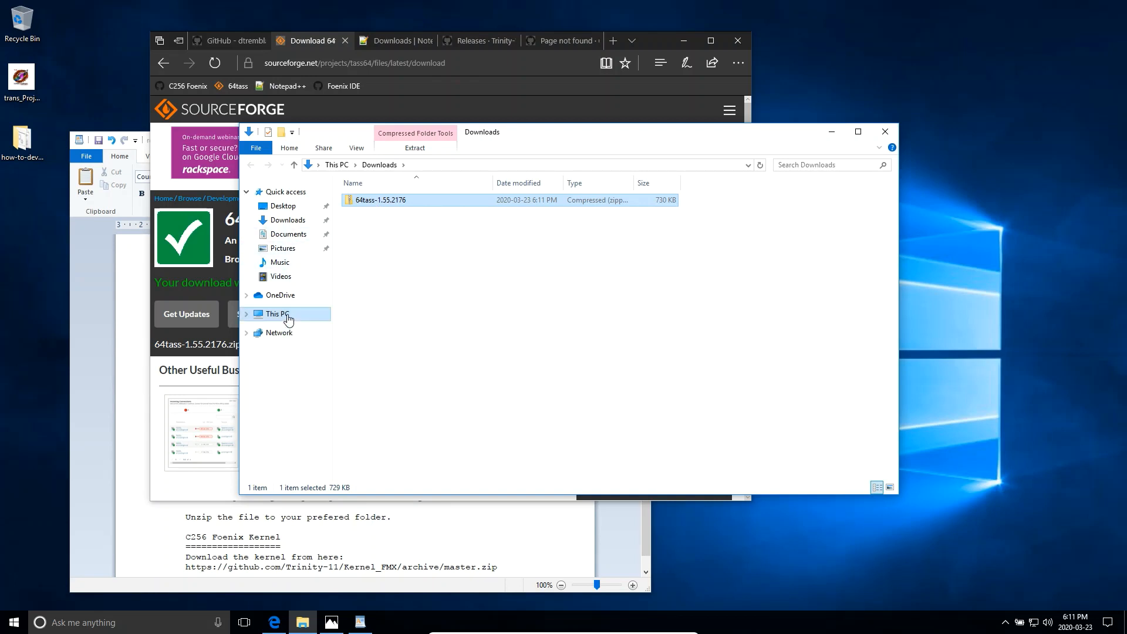
Create a new folder named "working" in the root of Local Disk (C:).
click(246, 314)
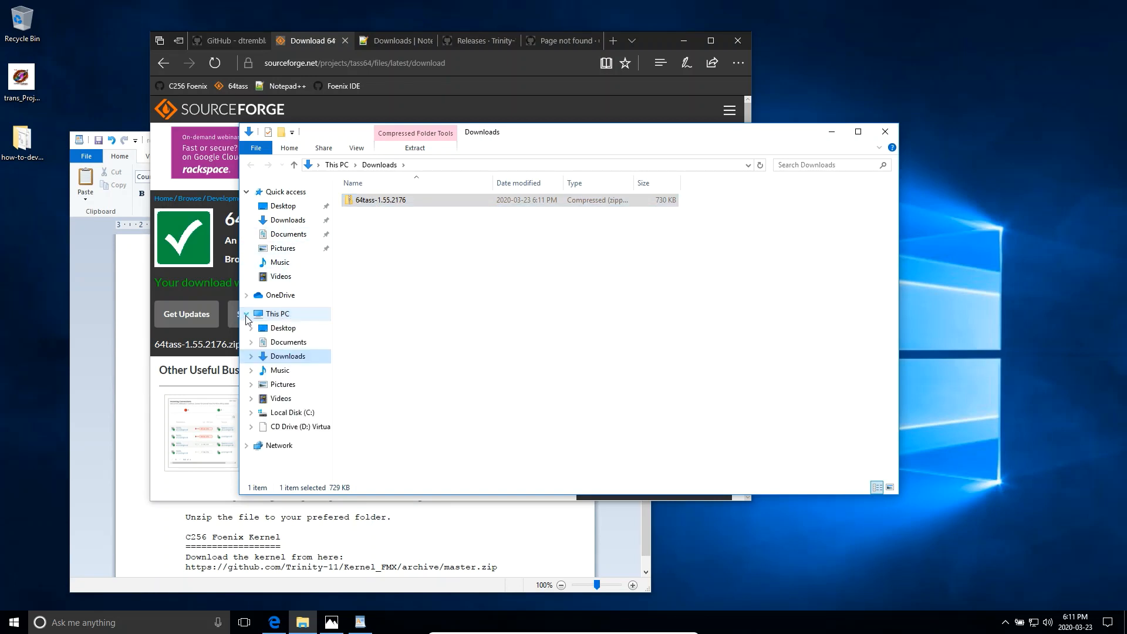
click(295, 413)
right_click(378, 320)
mouse_move(420, 442)
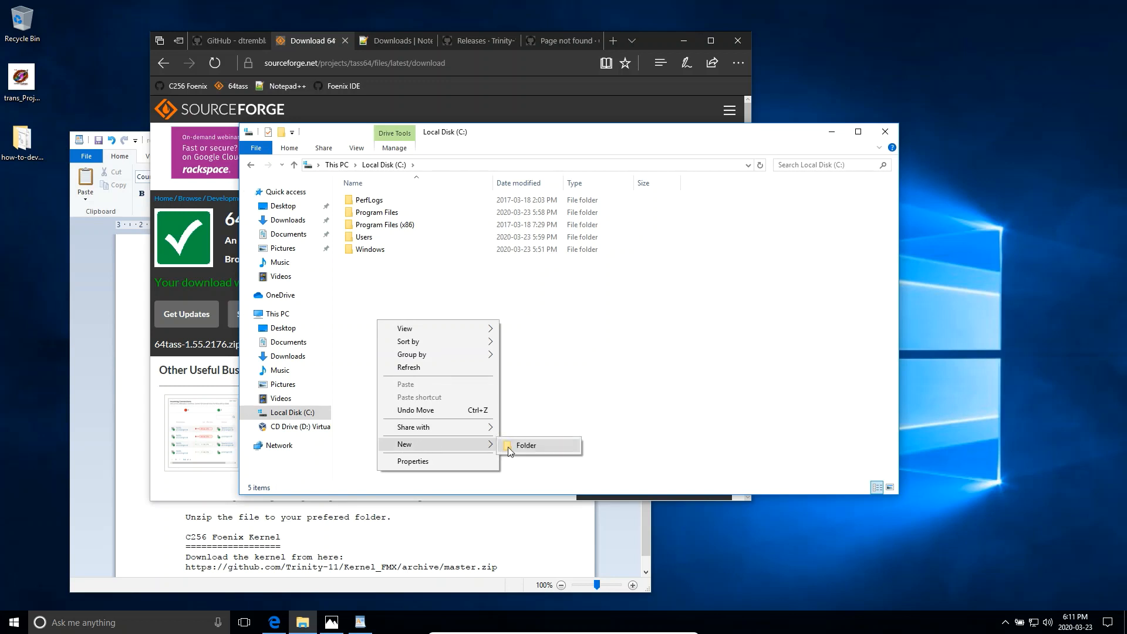
click(509, 446)
text(working)
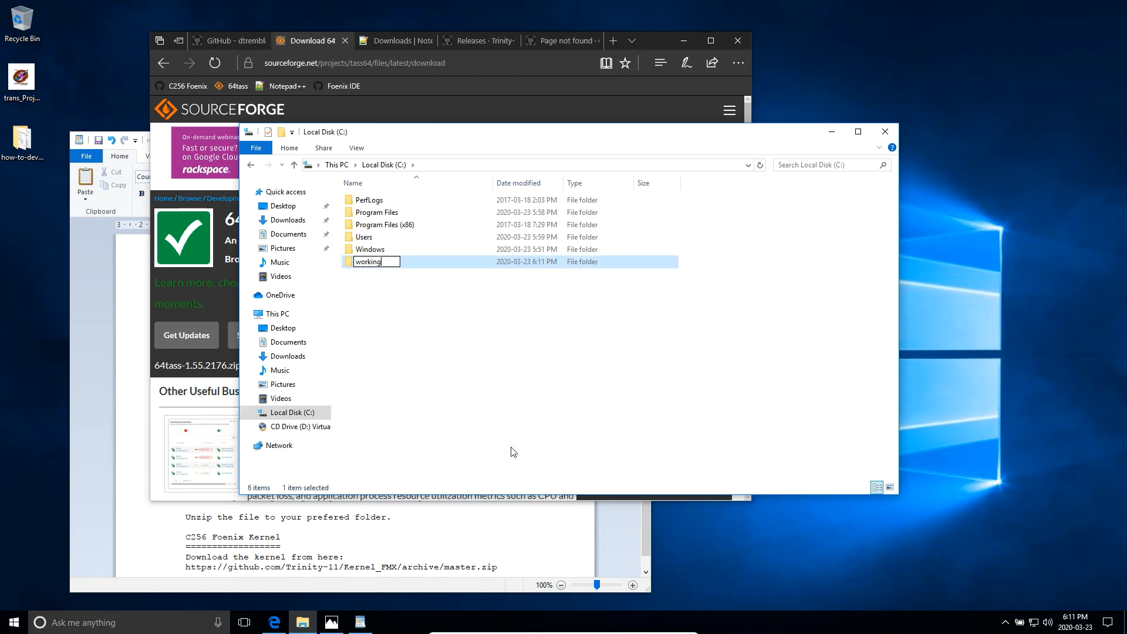
key(Return)
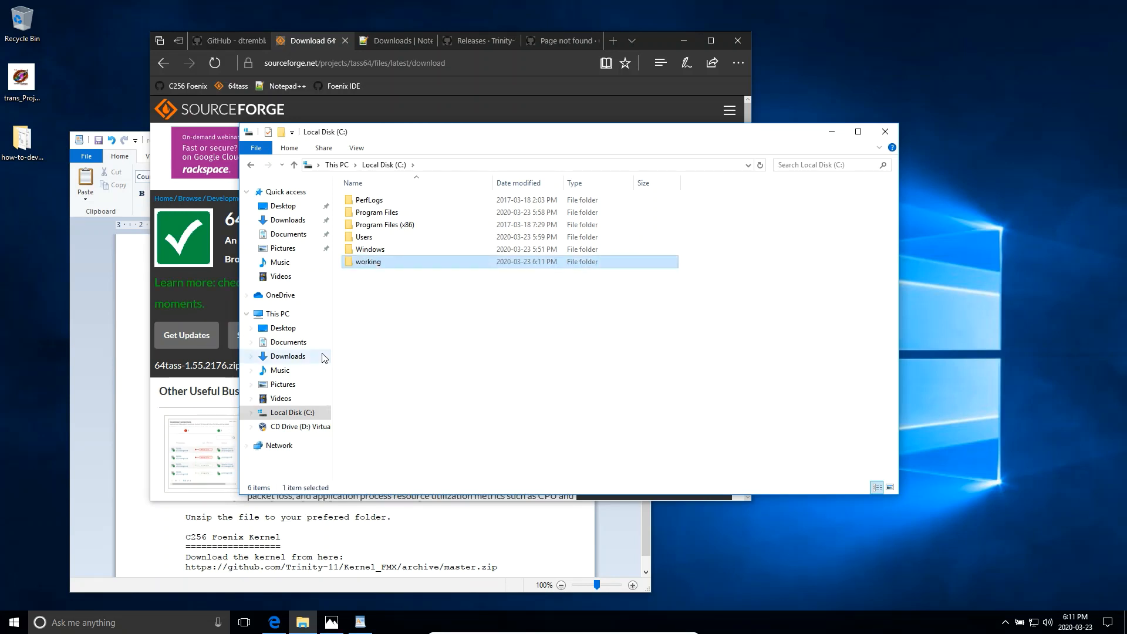
Extract the 64tass-1.55.2176 archive from the Downloads folder into c:\working.
click(293, 222)
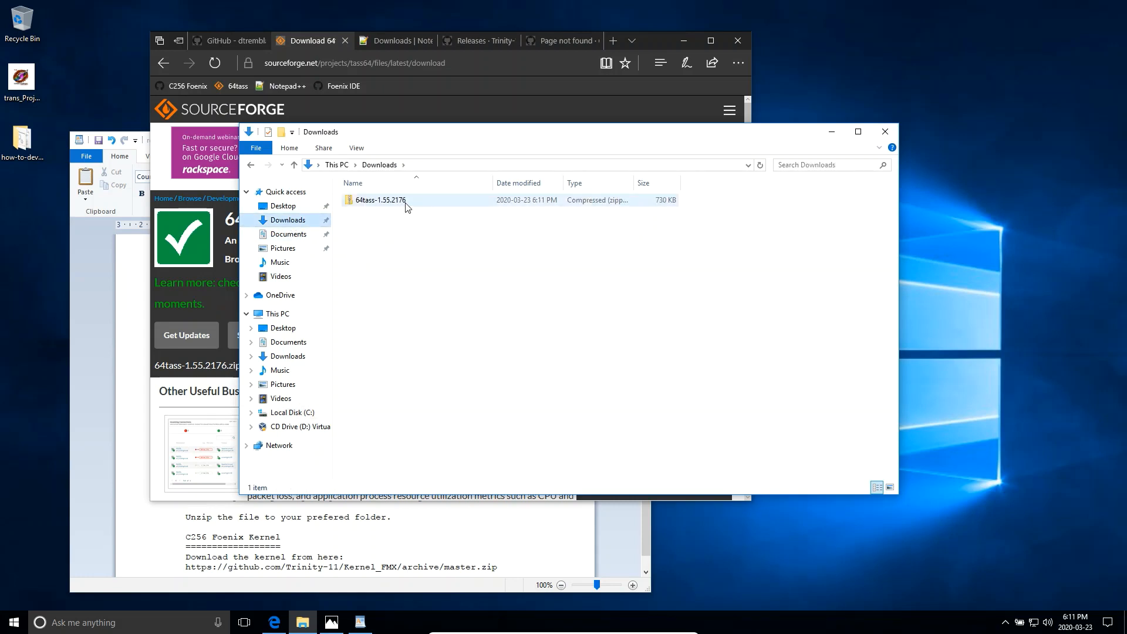
double_click(402, 201)
key(BackSpace)
right_click(383, 200)
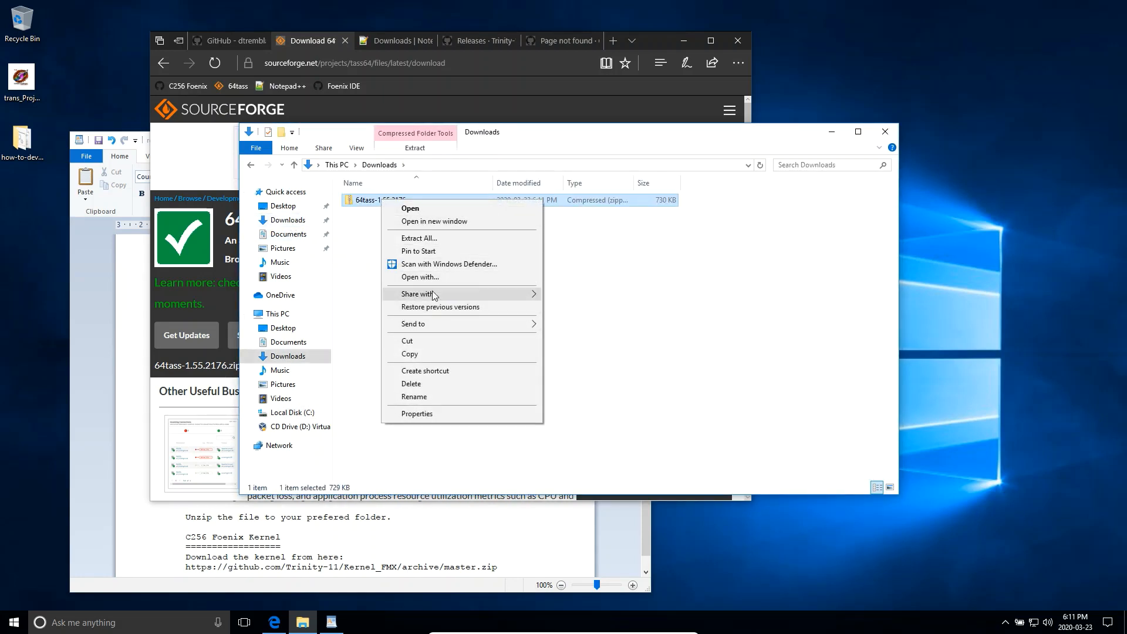
click(419, 237)
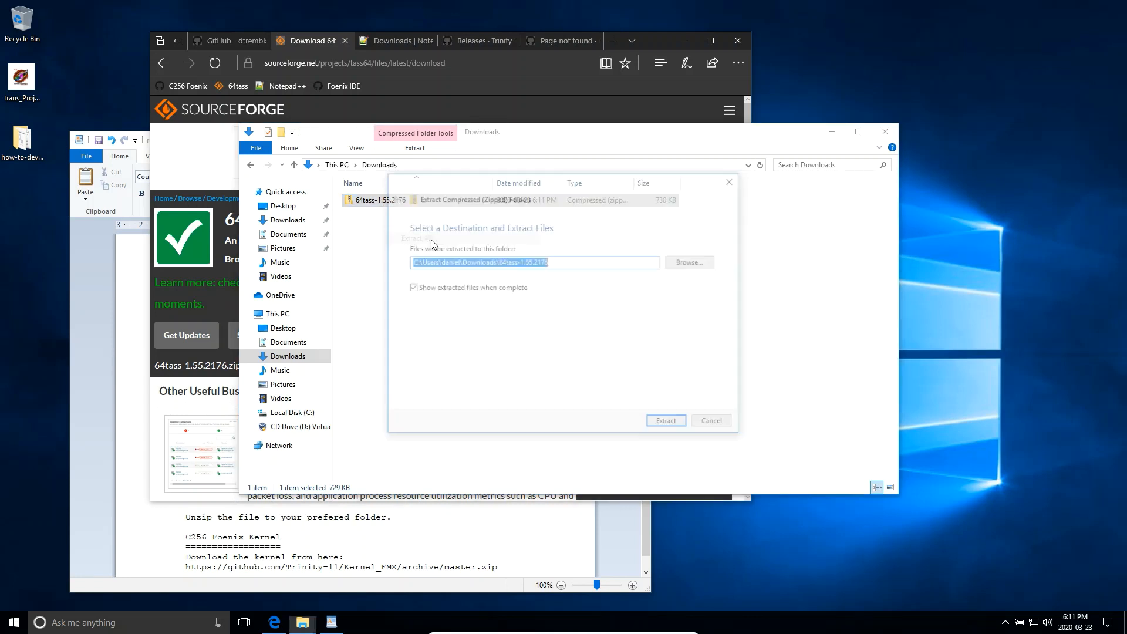
text(c:\work)
click(569, 274)
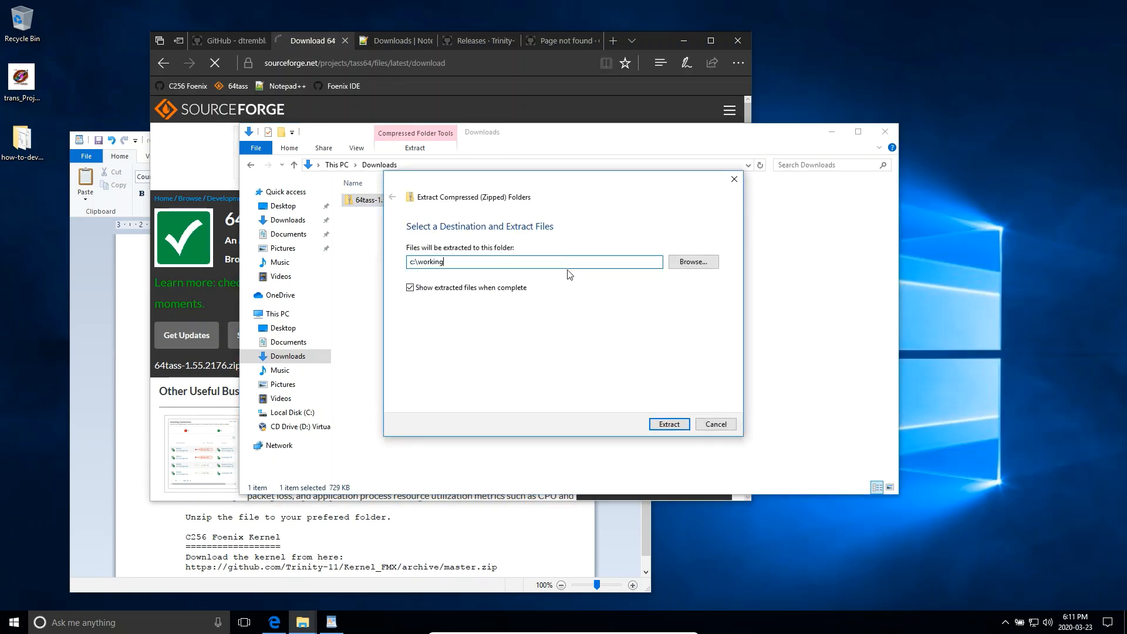
key(Return)
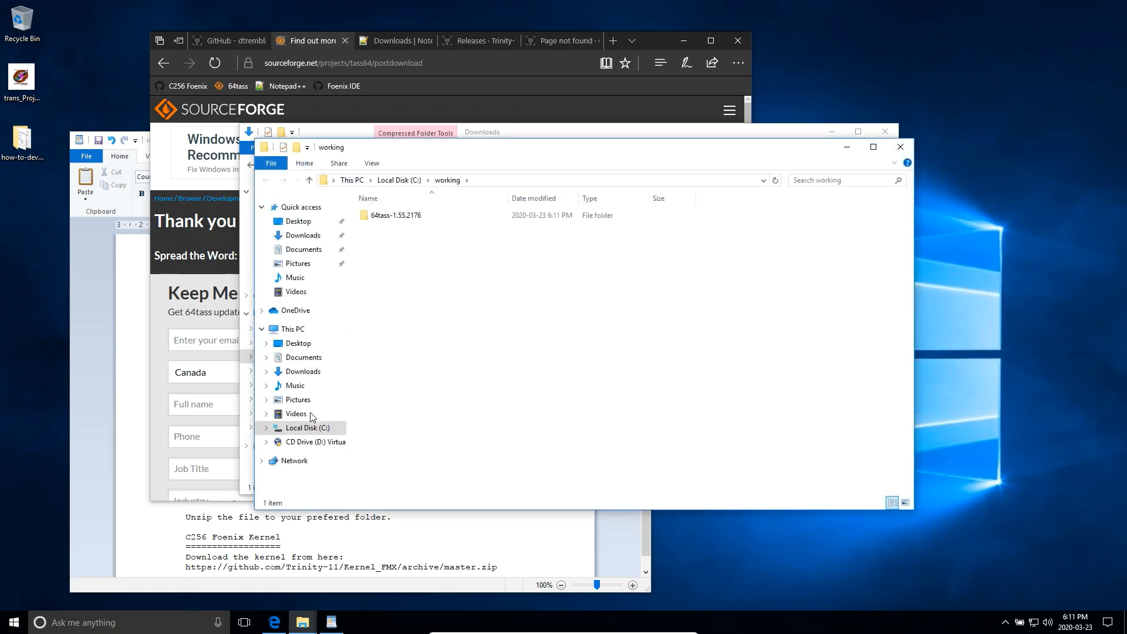
Open the extracted 64tass-1.55.2176 folder containing the 64tass application and copy the folder's path.
double_click(399, 215)
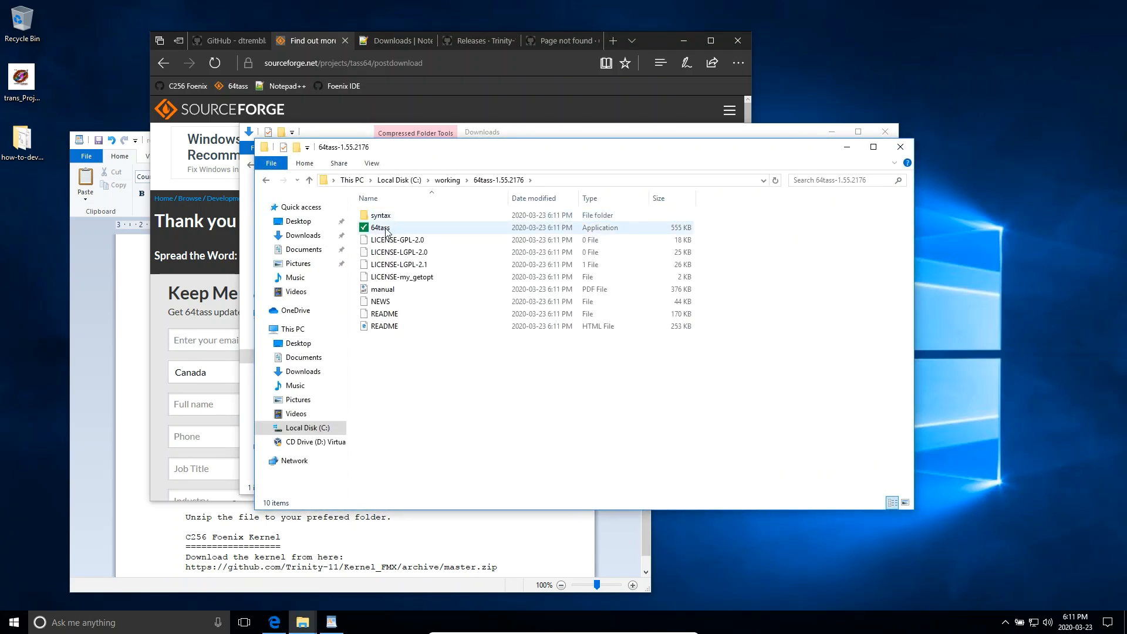
click(386, 229)
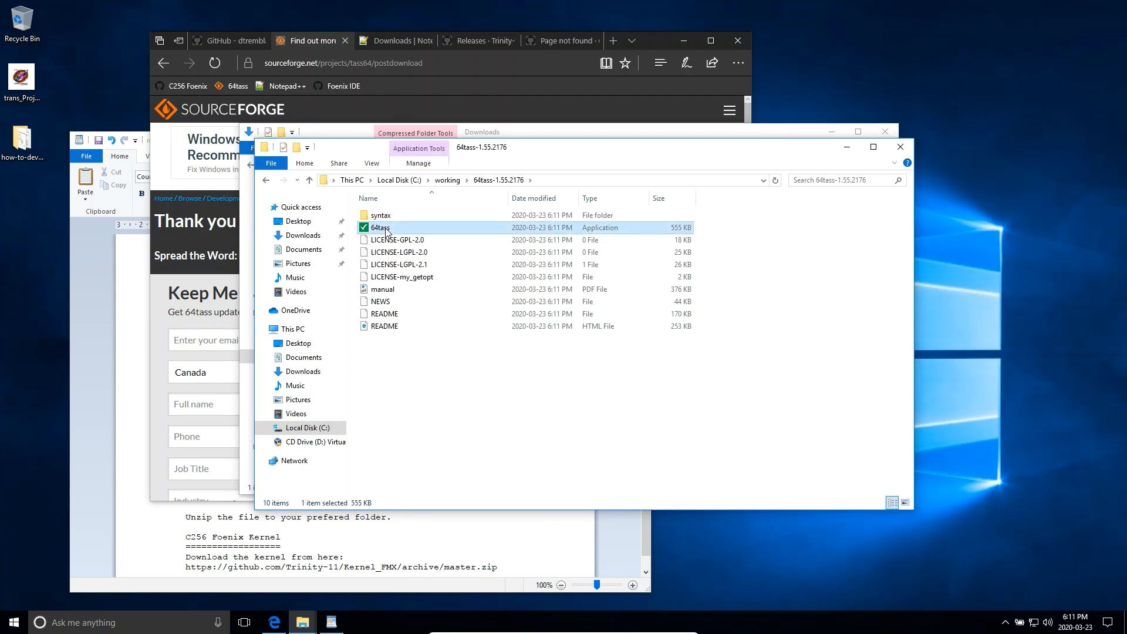
click(551, 180)
key(ctrl+c)
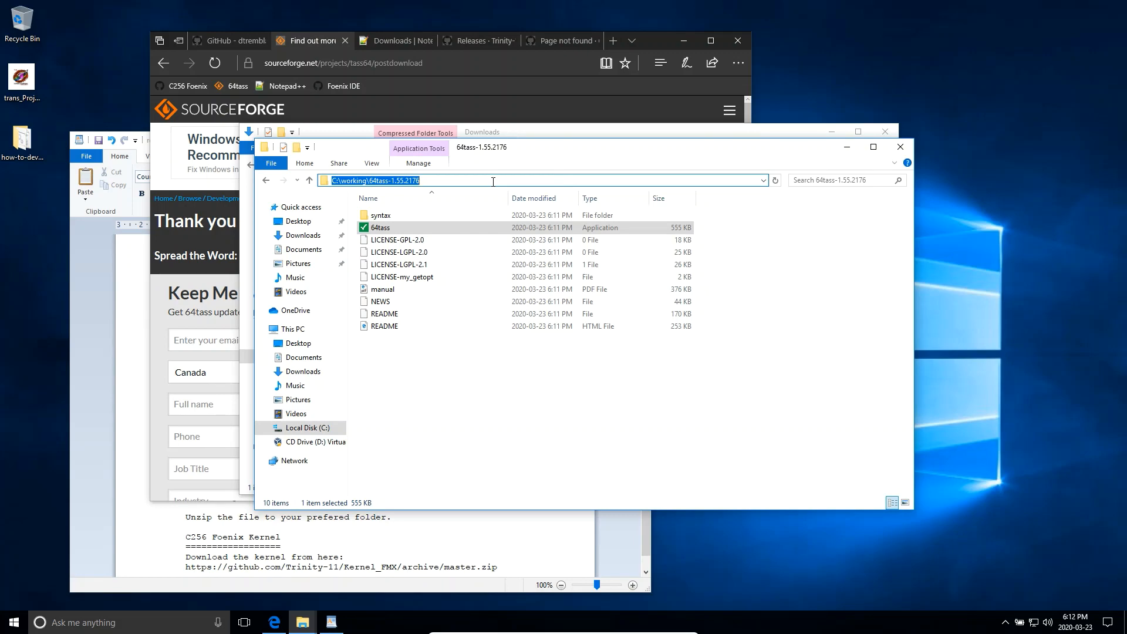
Search Windows for "env" and open the environment variables editor for the user account.
click(13, 626)
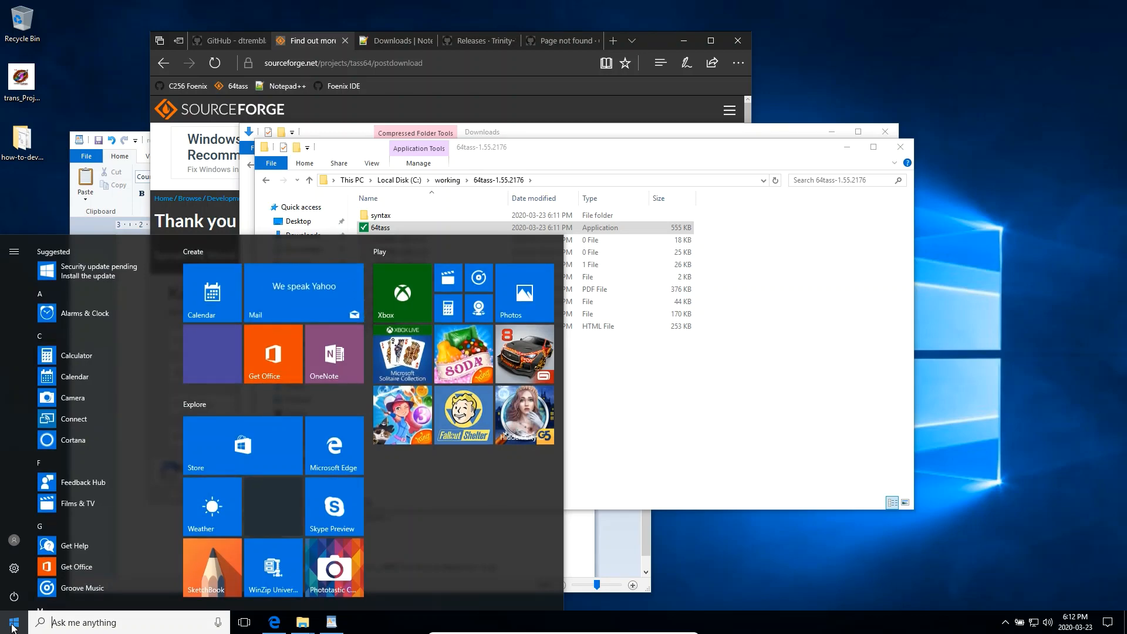
text(en)
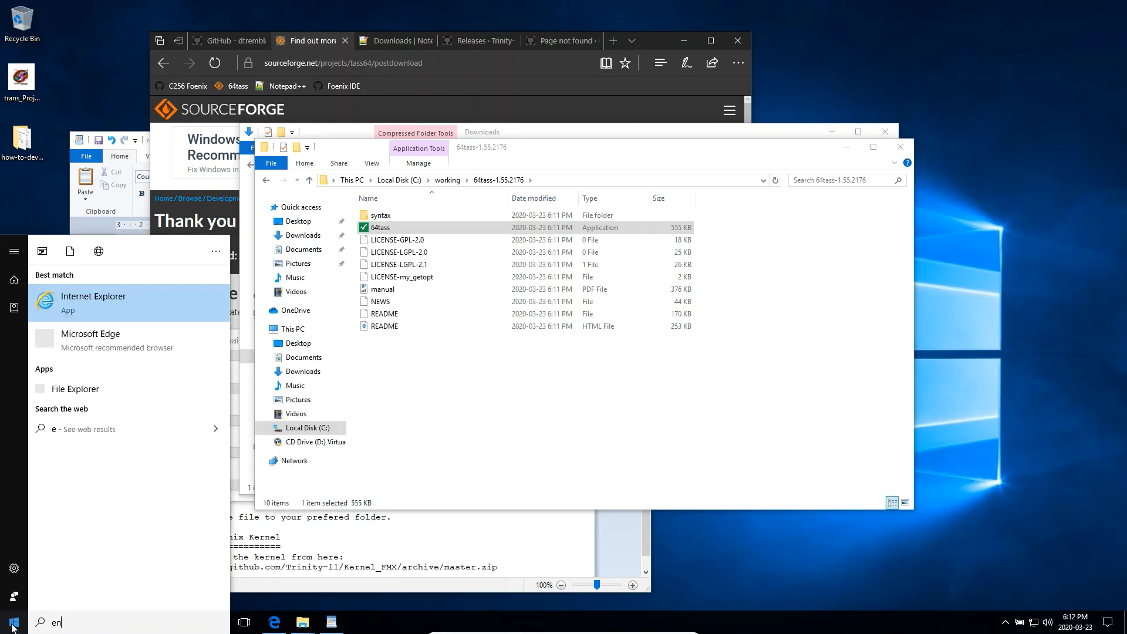
text(v)
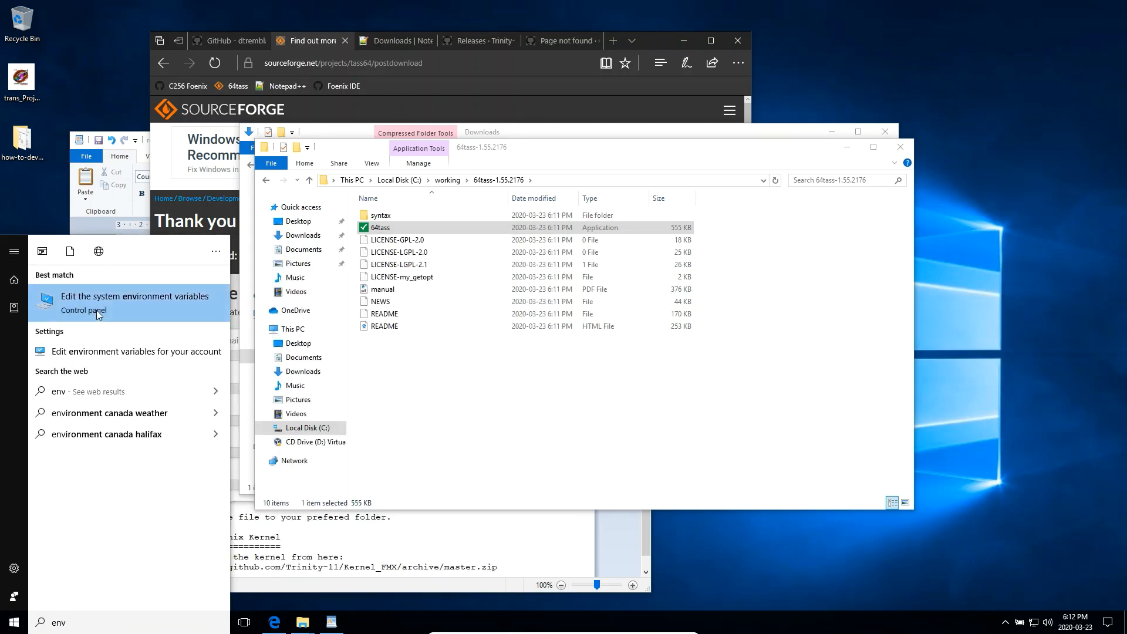
click(173, 355)
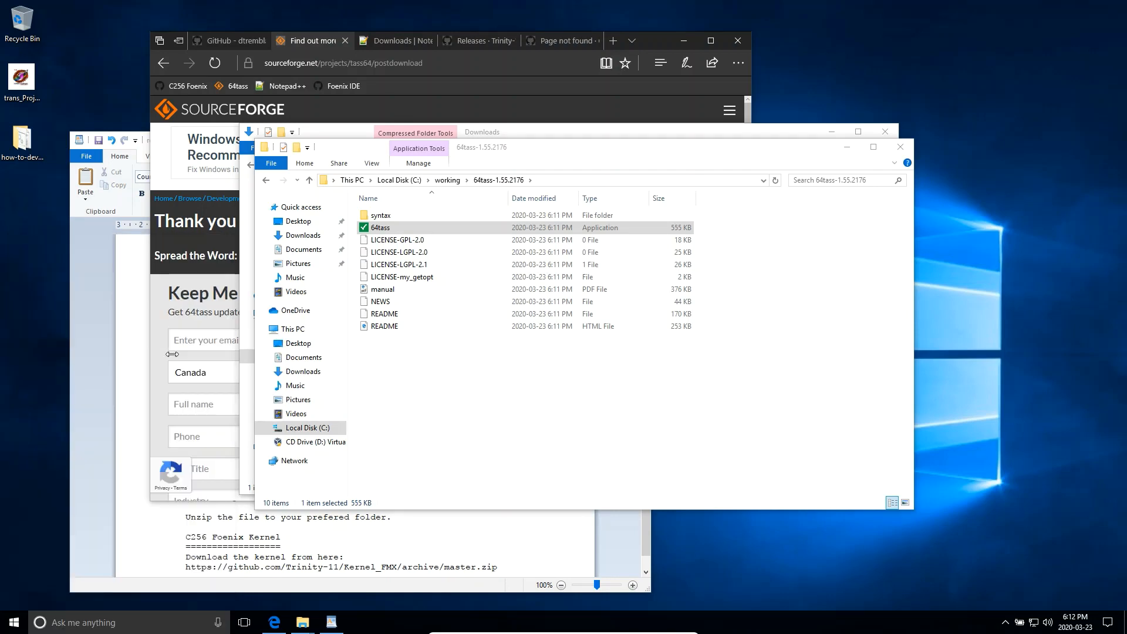
Create a user environment variable named 64tass with the value C:\working\64tass-1.55.2176.
click(603, 283)
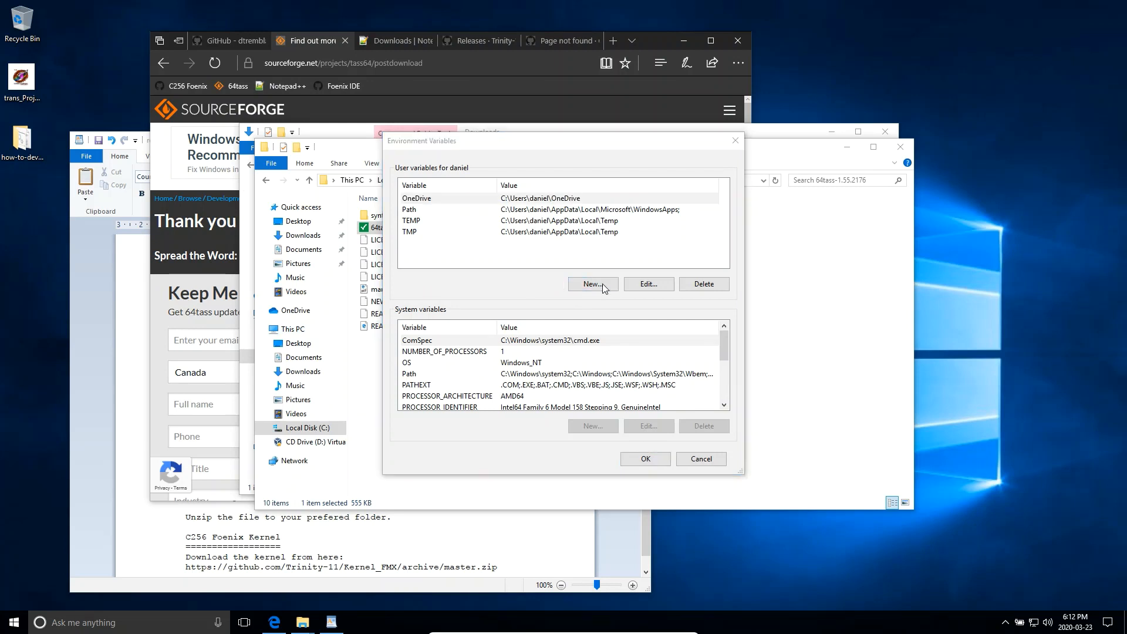
text(64)
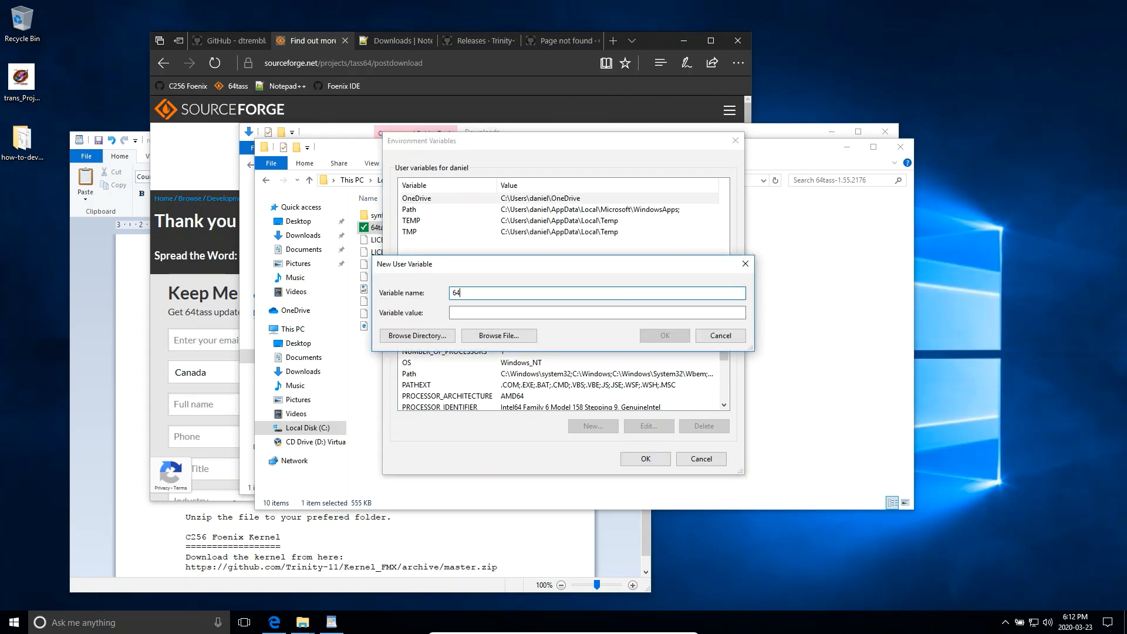
text(tass)
key(Tab)
key(ctrl+v)
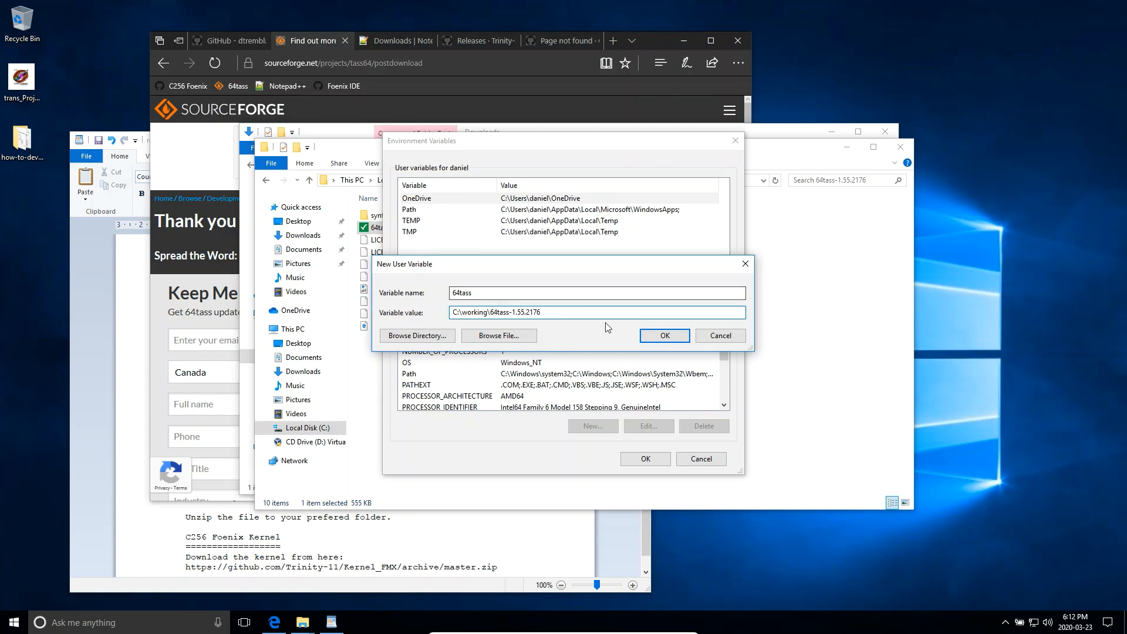
click(658, 334)
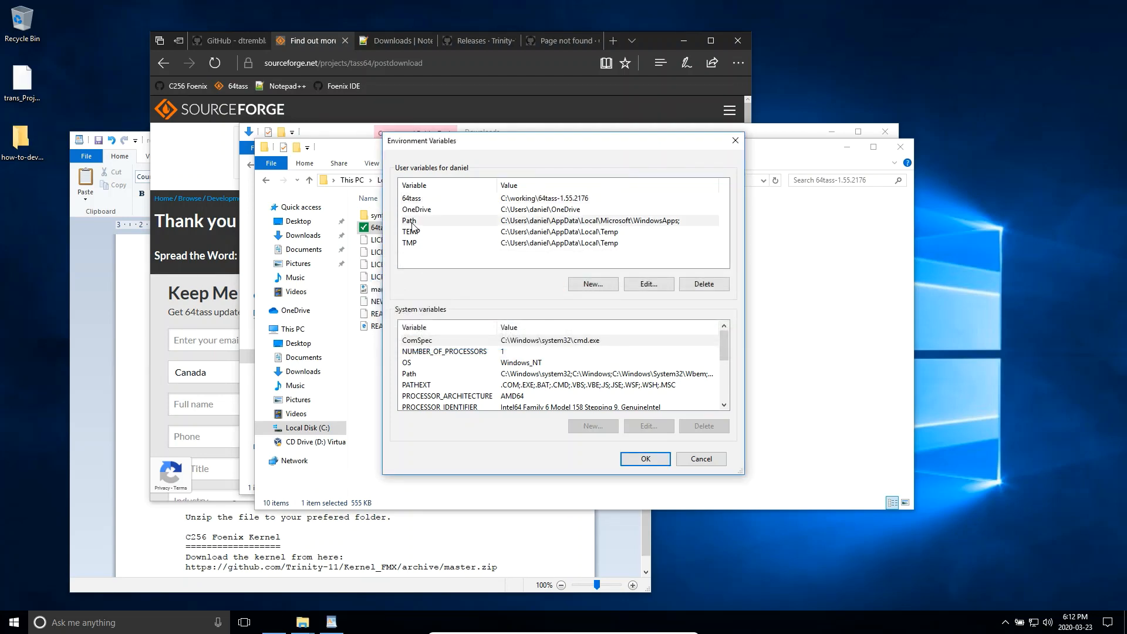
Add a %64tass% entry to the user Path variable and save the environment variable changes.
click(434, 221)
click(646, 285)
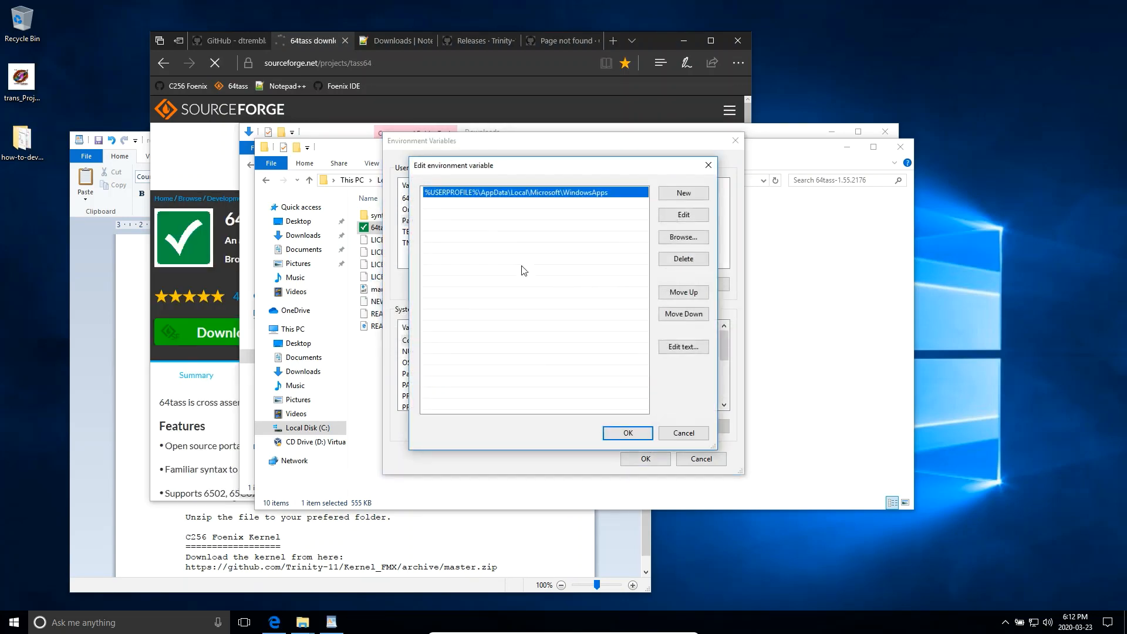
click(450, 210)
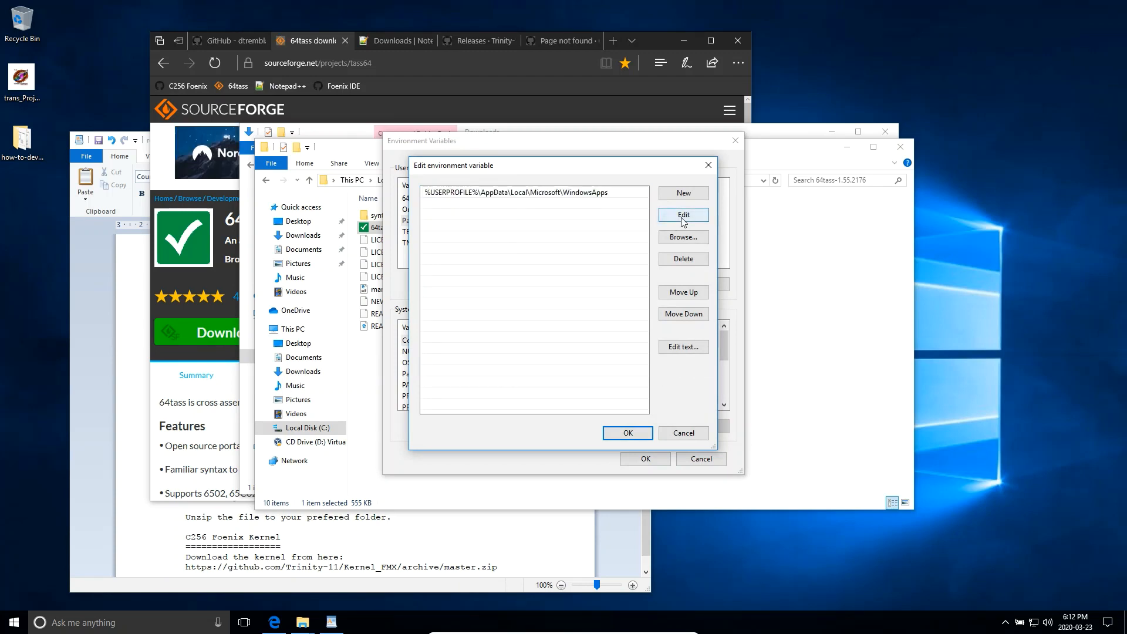
click(682, 195)
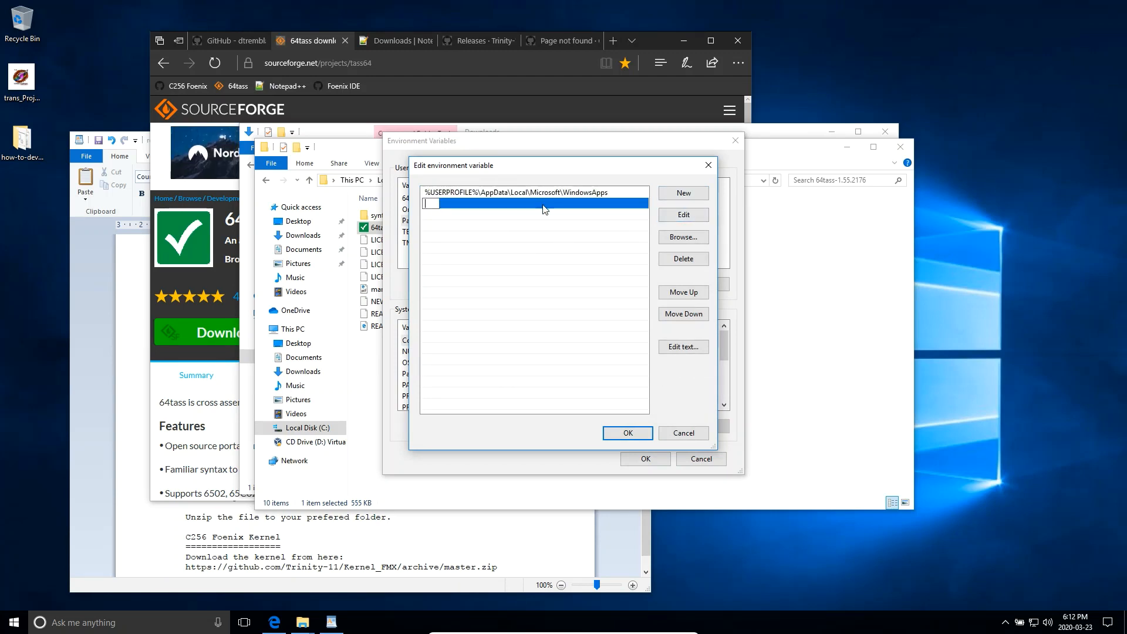
text(%64tass%)
key(Return)
click(629, 434)
click(646, 457)
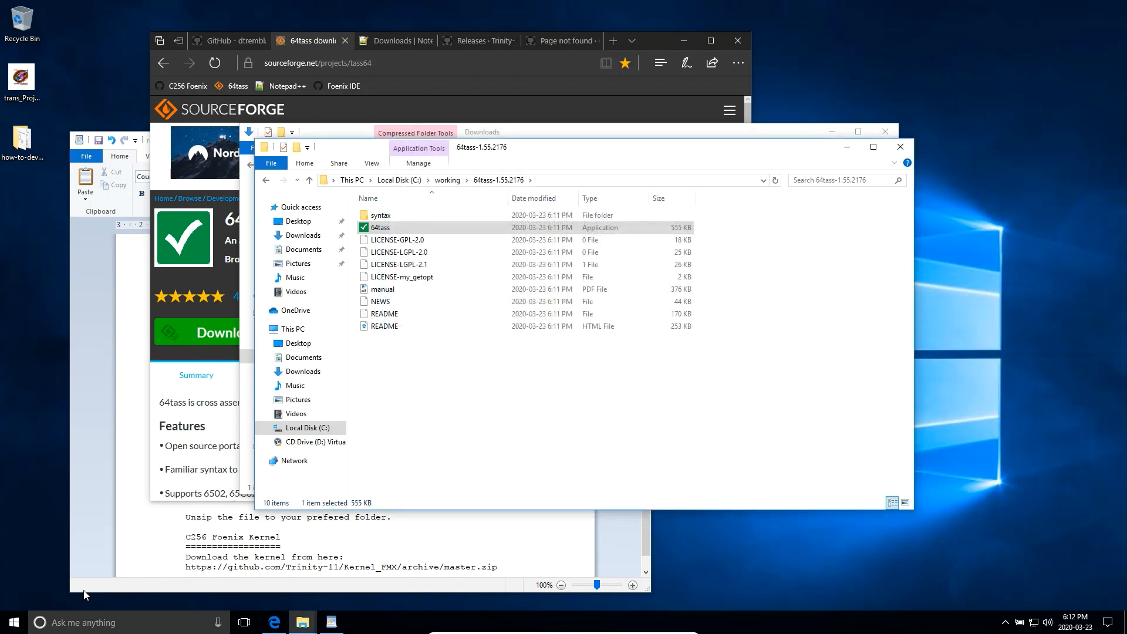
Open a Command Prompt and check the assembler installation by running 64tass --version.
click(26, 626)
text(cm)
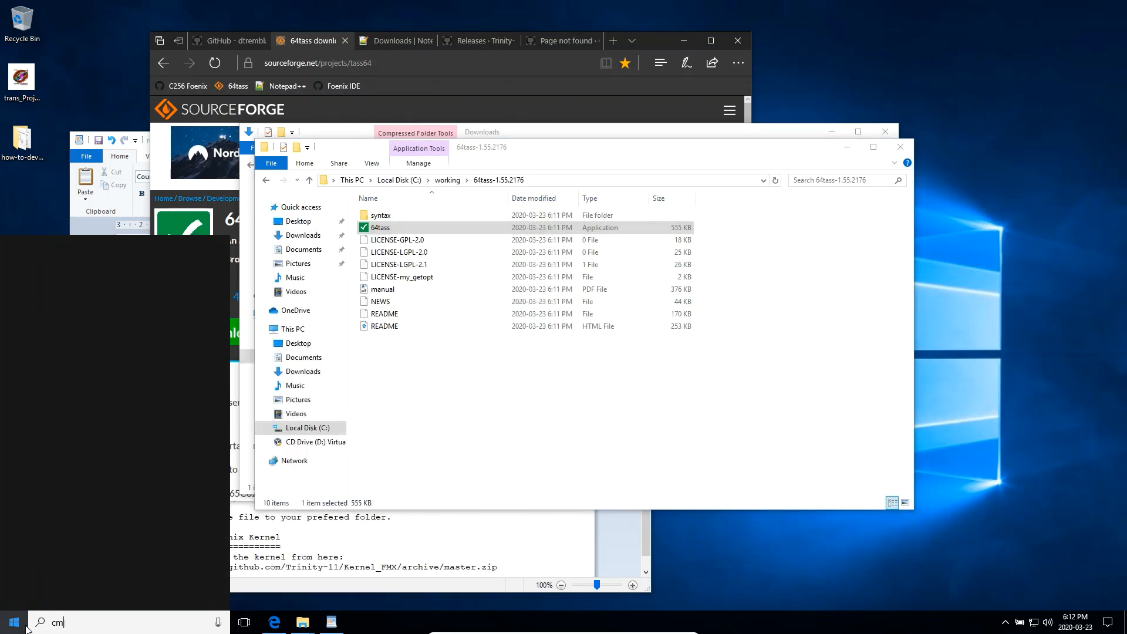
text(d)
key(Return)
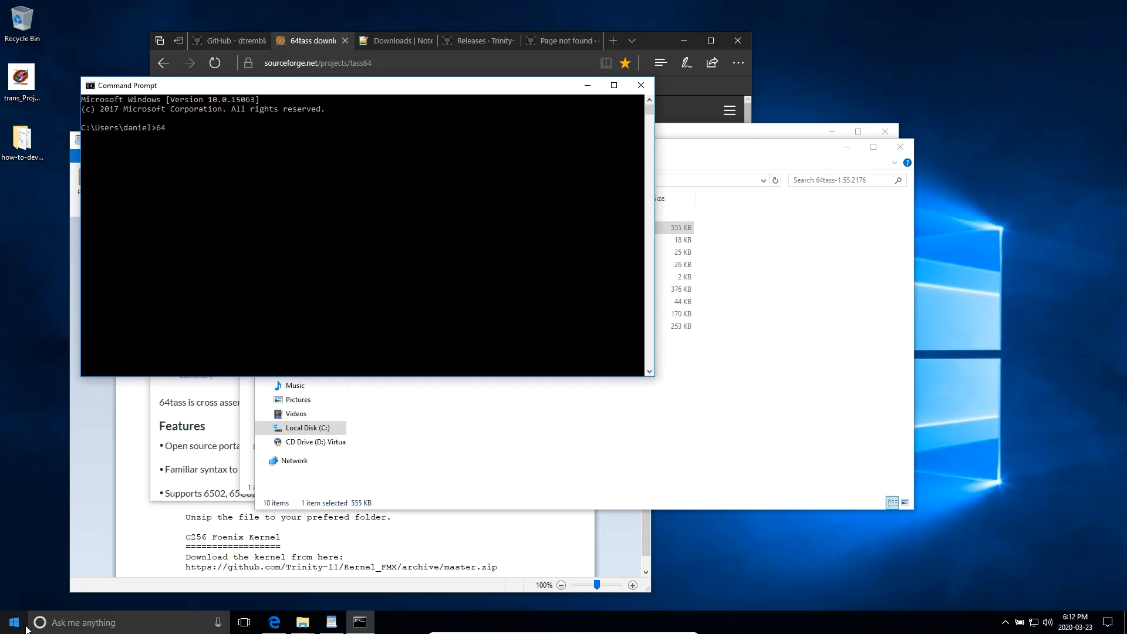
text(64tass --version)
key(Return)
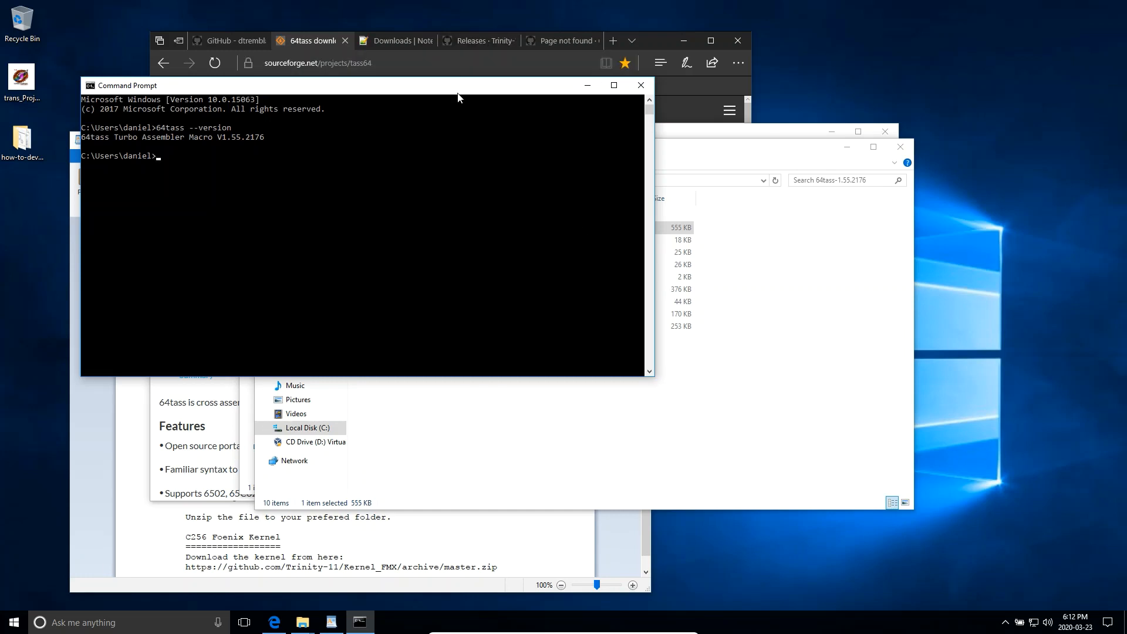
drag(459, 97, 429, 276)
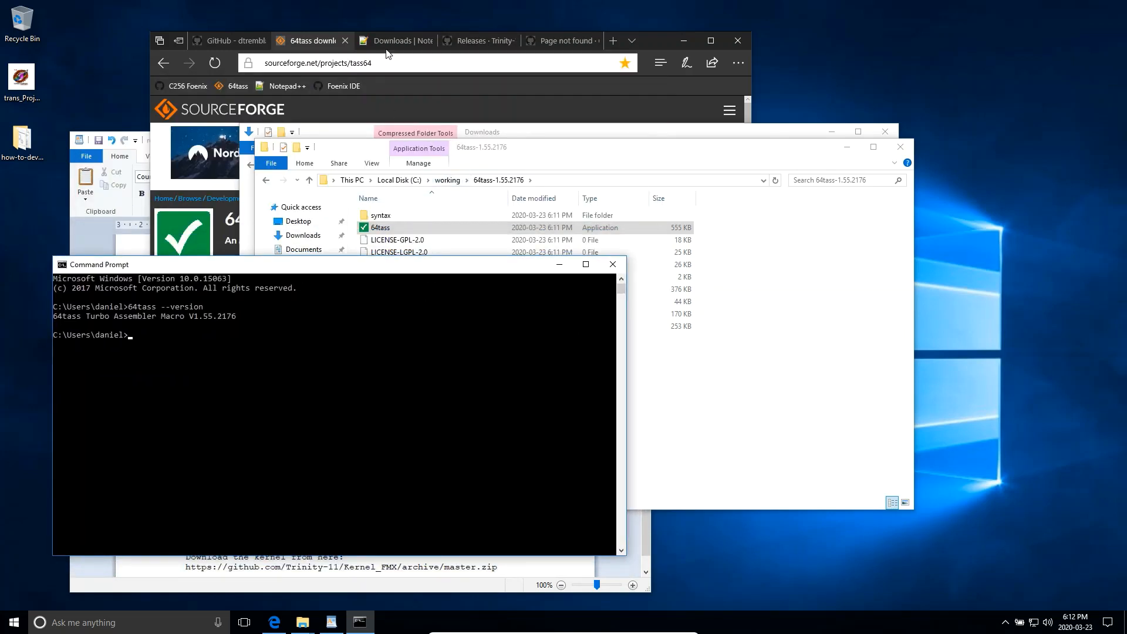
Consult the C256 Foenix readme on GitHub, and download the 64-bit installer of the Notepad++ 7.8.5 release from its download site.
click(230, 41)
scroll(371, 361, down, 5)
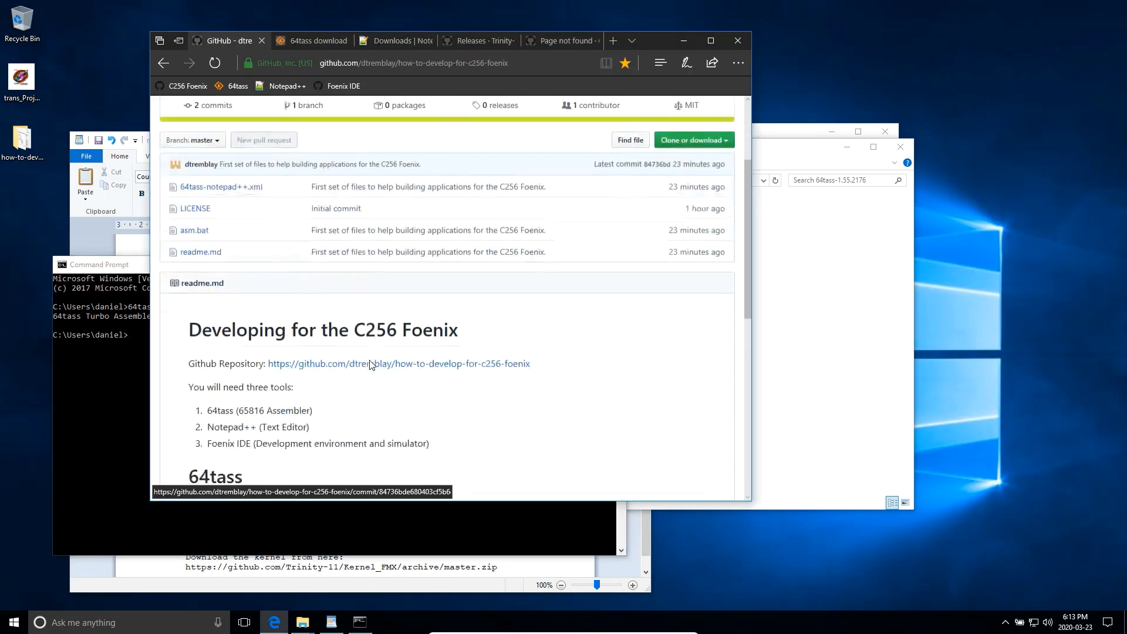
scroll(371, 364, down, 2)
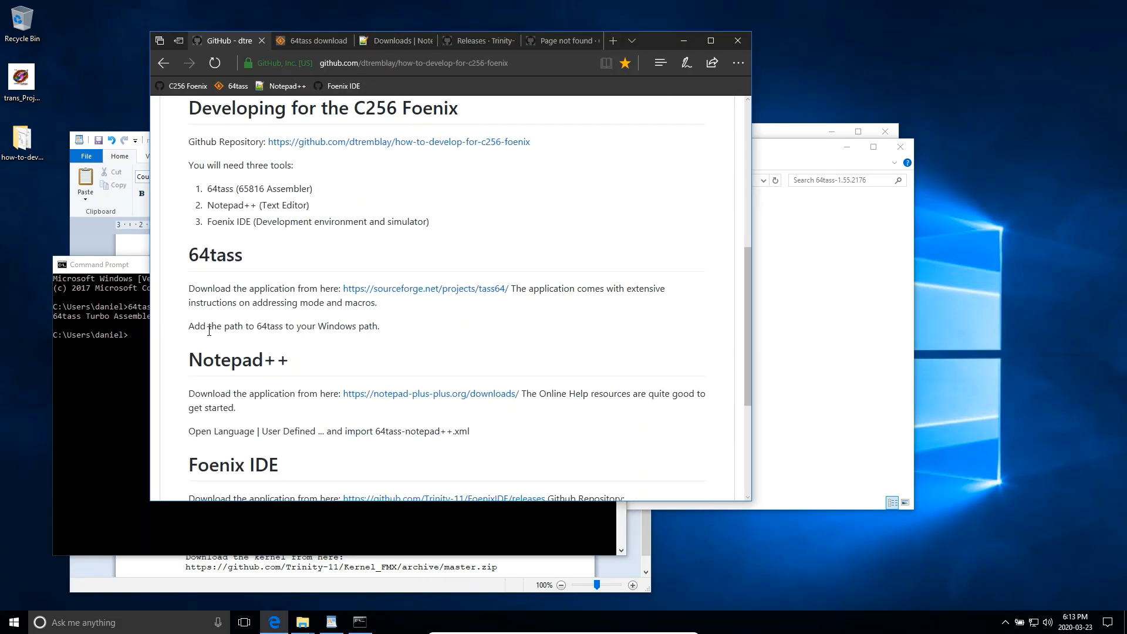
scroll(186, 352, down, 3)
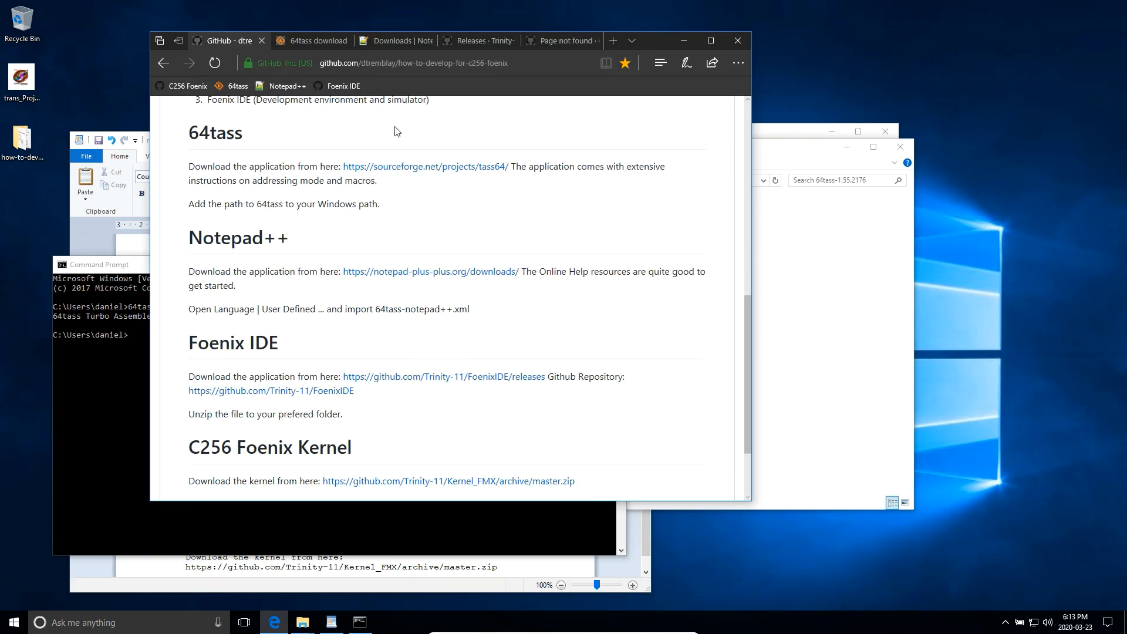
click(390, 39)
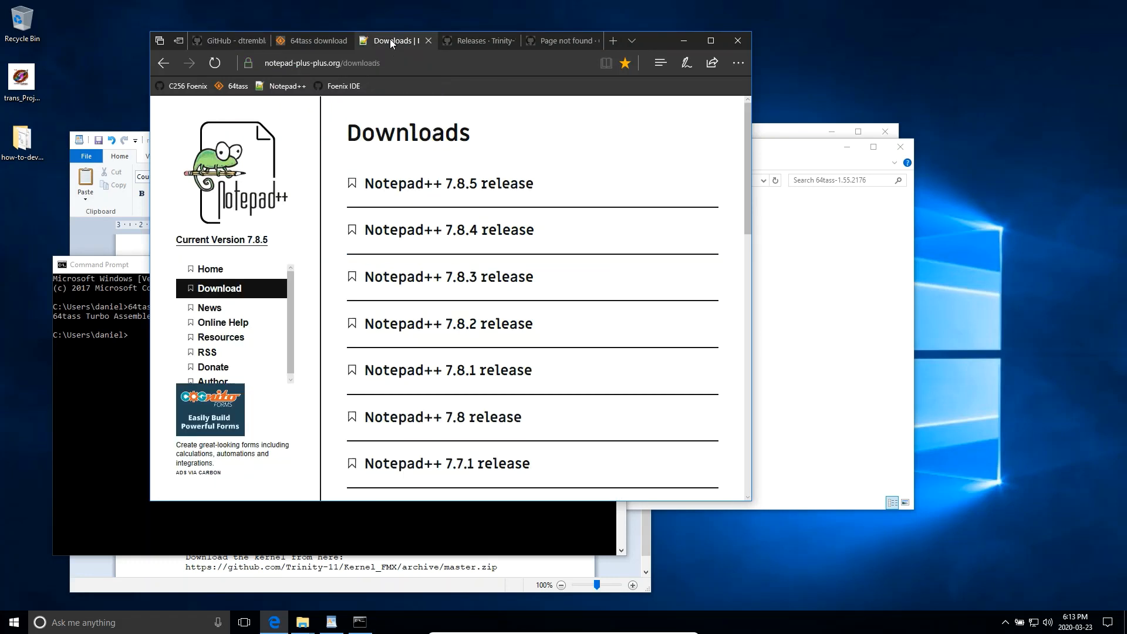
click(487, 185)
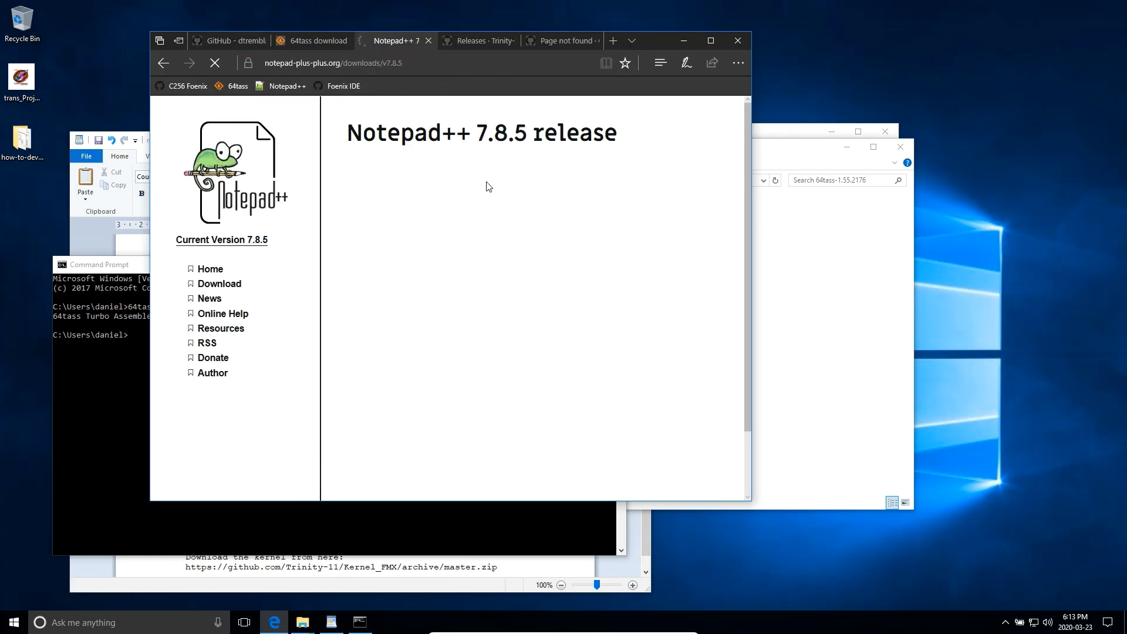
scroll(490, 288, down, 5)
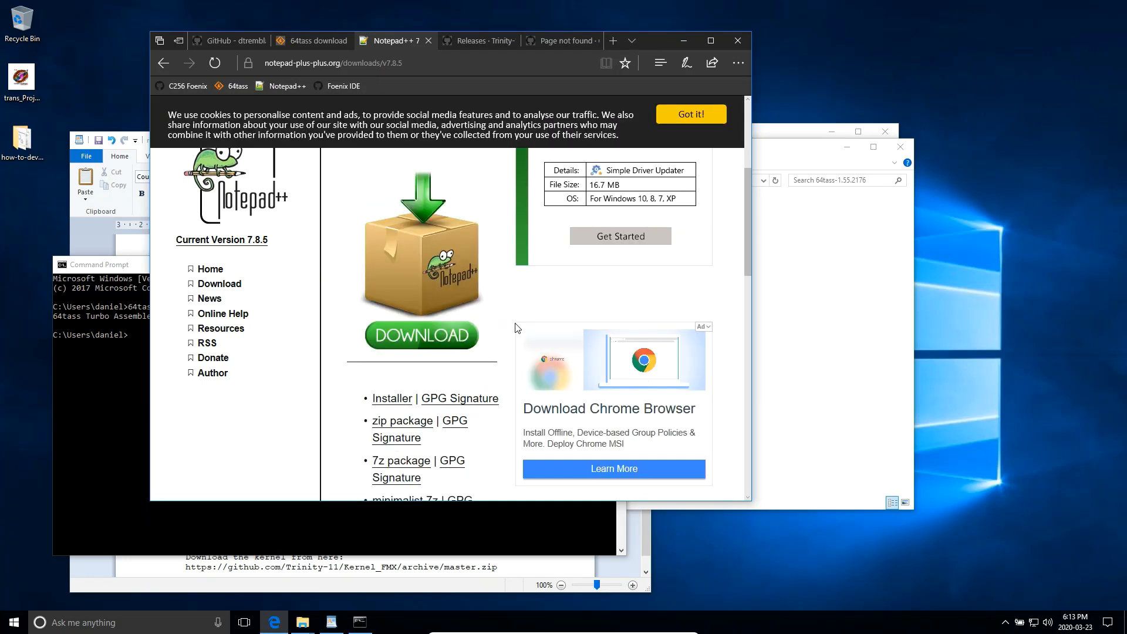
scroll(516, 328, down, 3)
scroll(516, 327, down, 2)
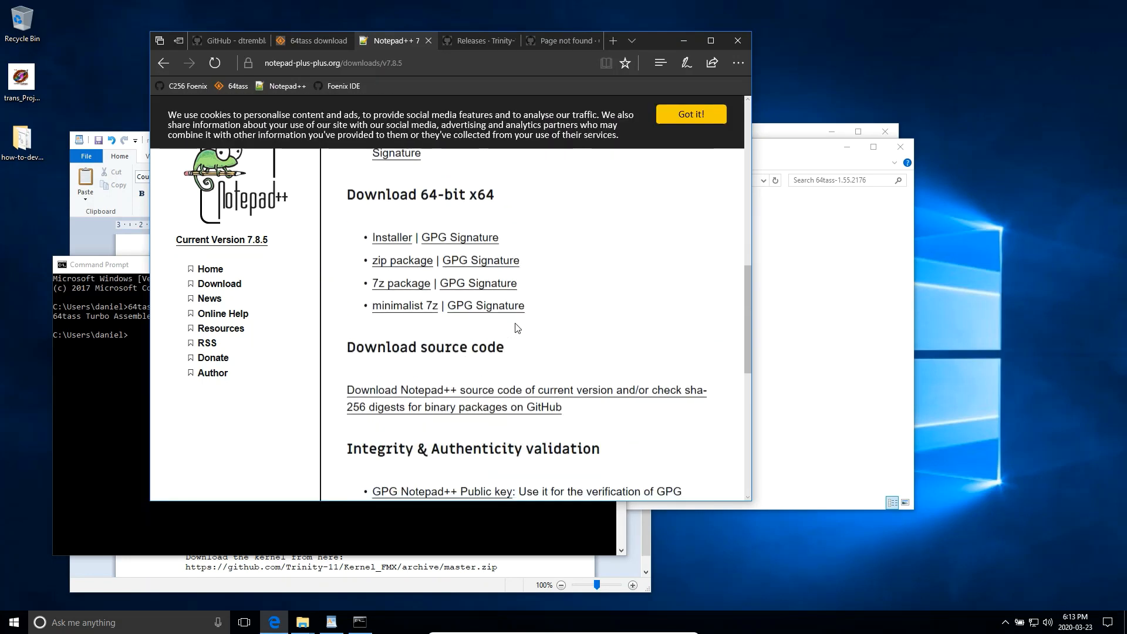
click(392, 237)
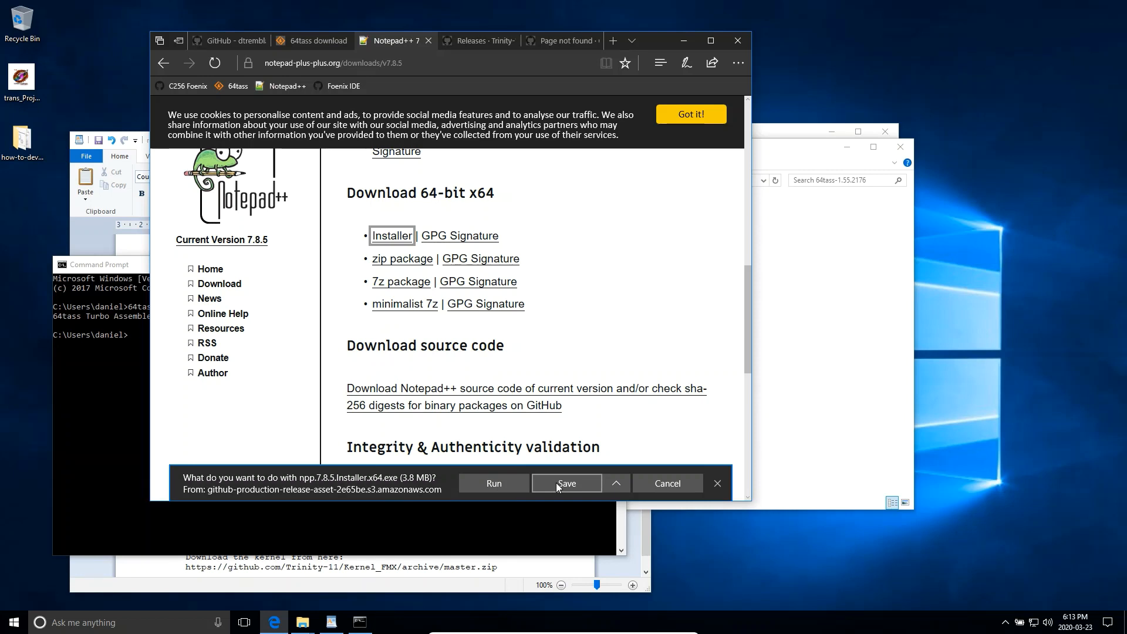
click(555, 483)
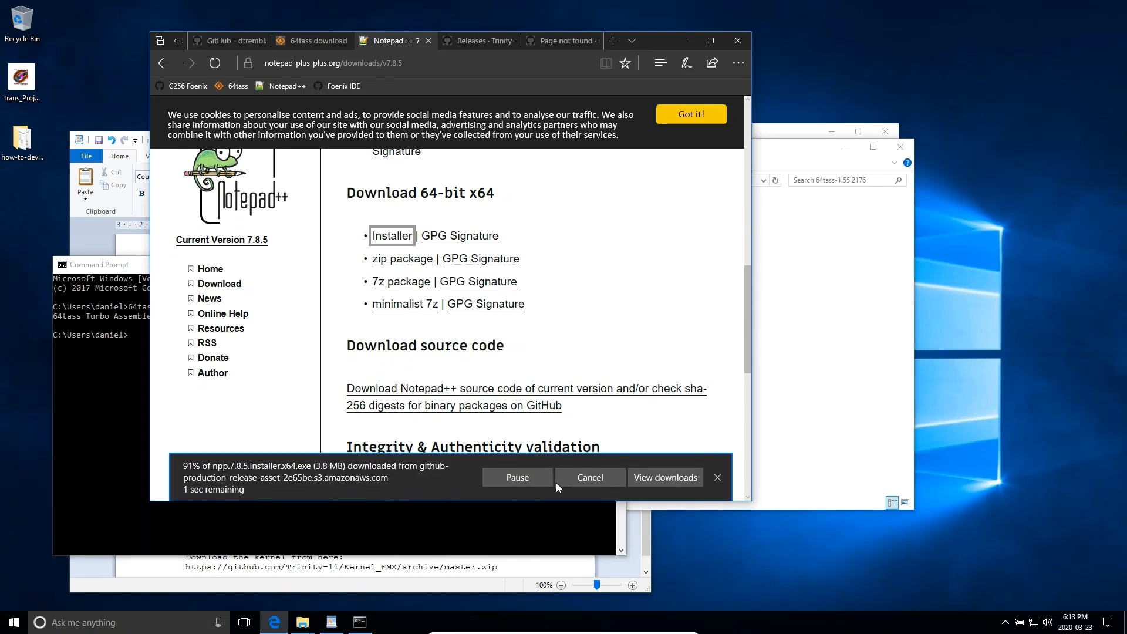
Run the Notepad++ v7.8.5 installer in English with the default folder and components, and create a desktop shortcut.
click(505, 486)
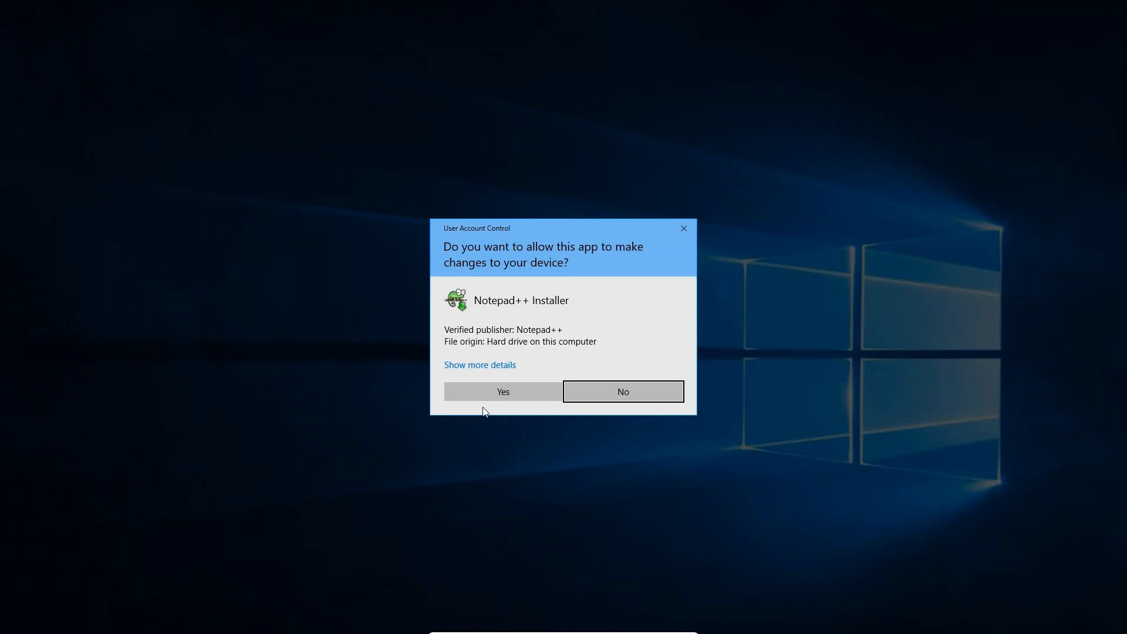
click(487, 393)
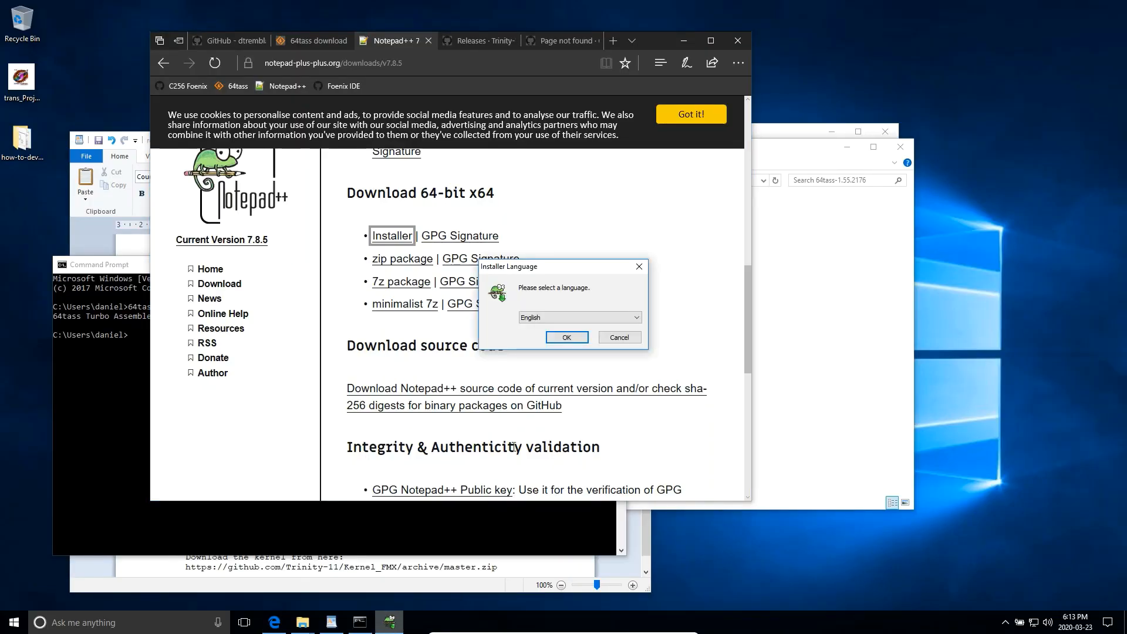
click(571, 337)
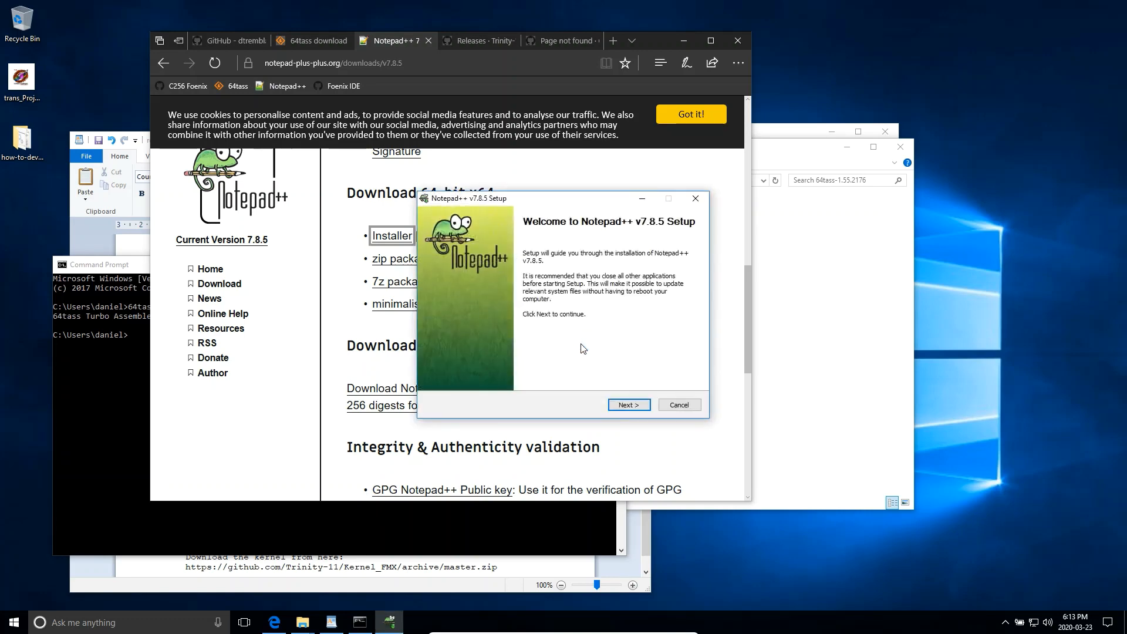
click(639, 407)
click(639, 408)
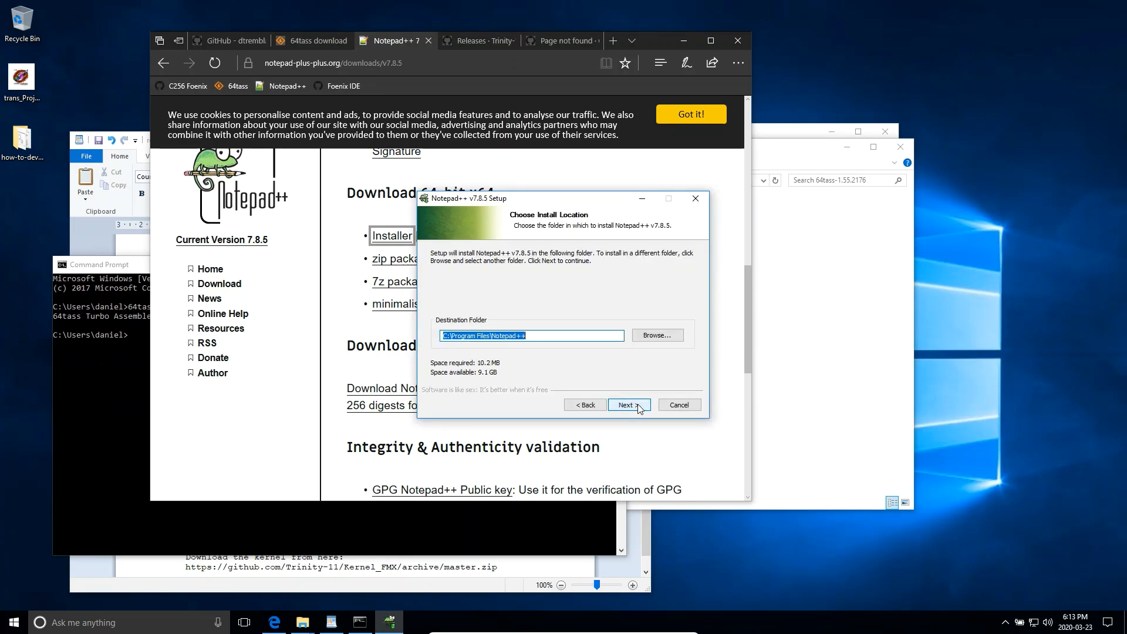
click(638, 407)
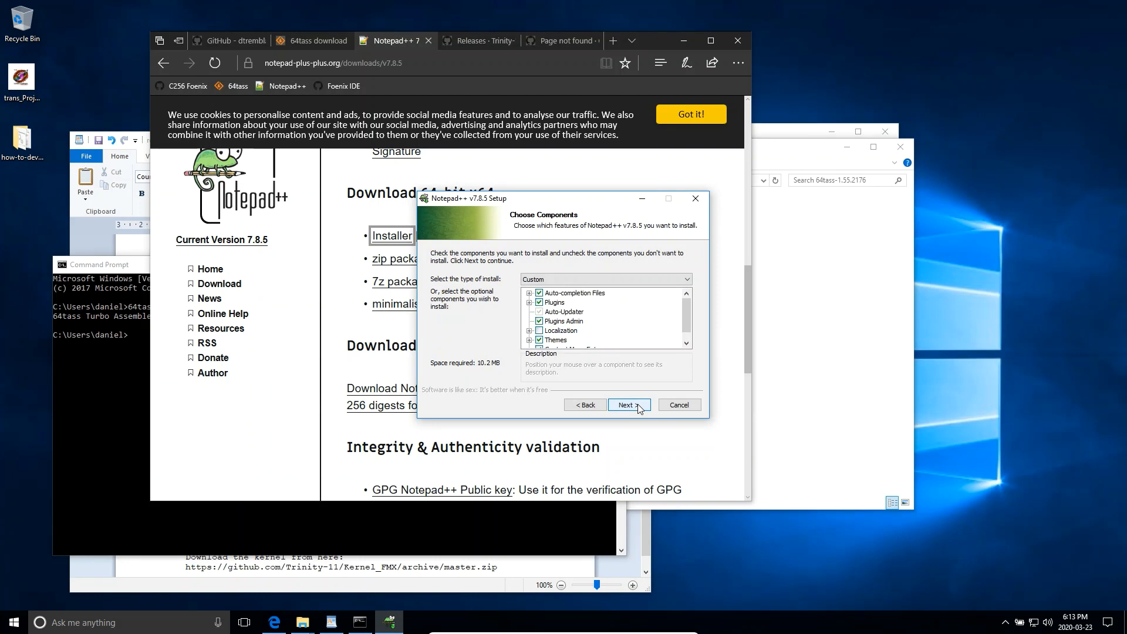
scroll(613, 344, down, 1)
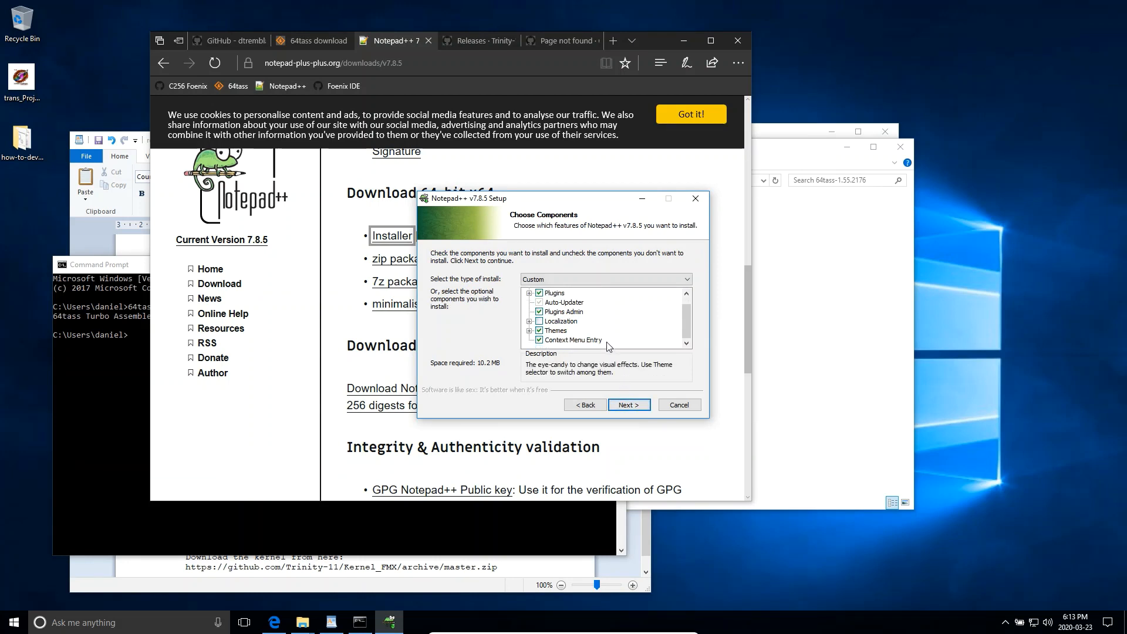
click(632, 410)
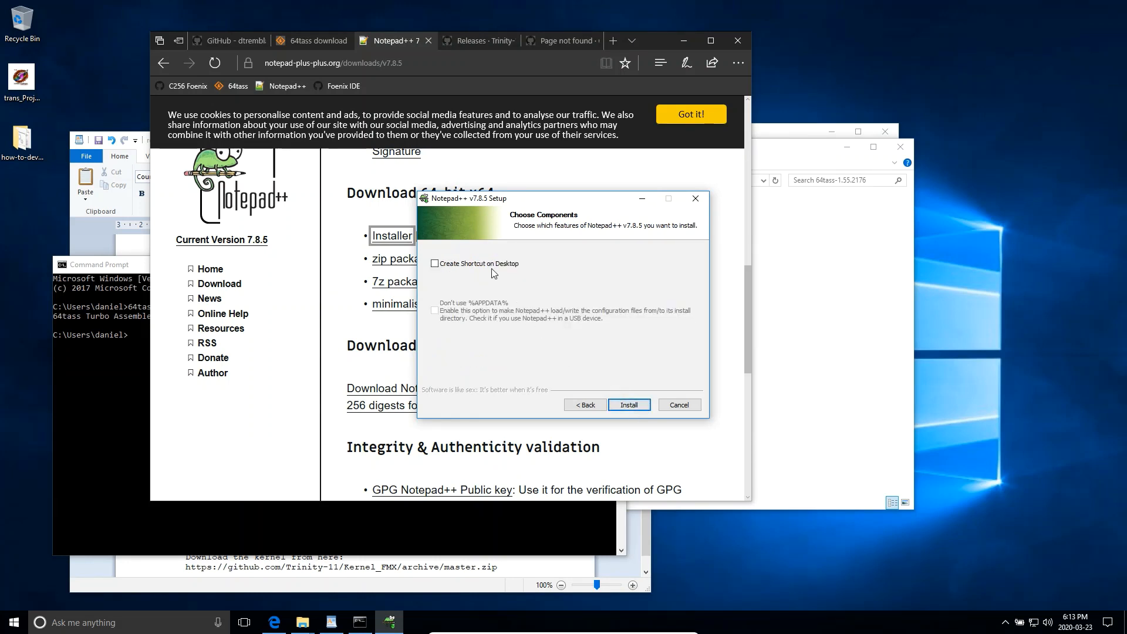
click(481, 265)
click(637, 408)
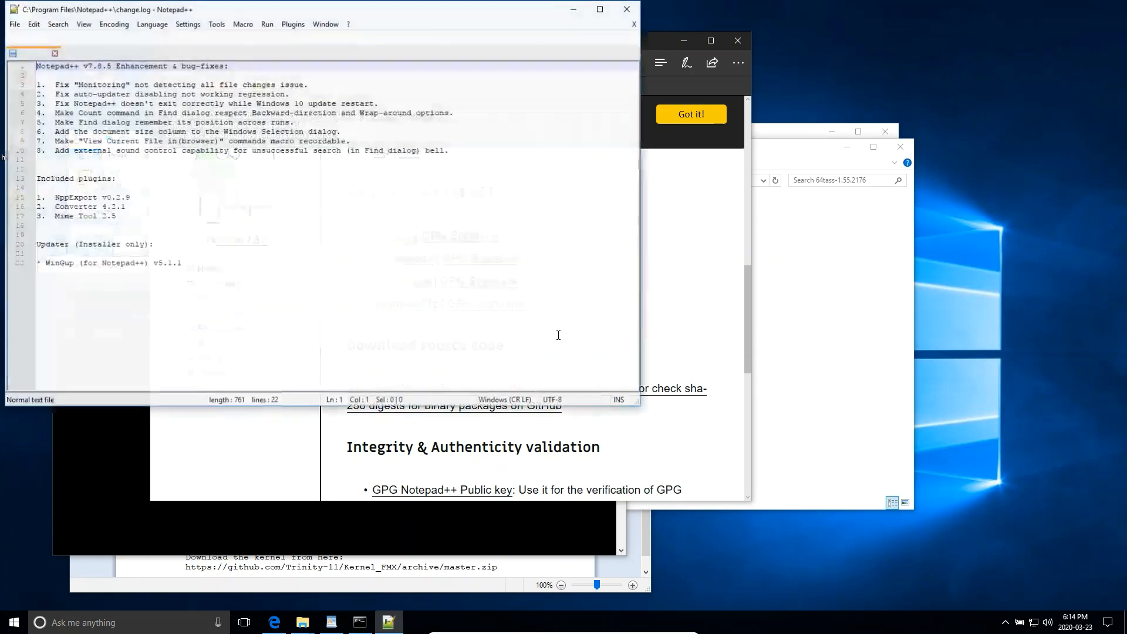
Import the 64tass-notepad++ XML file from the how-to-develop-for-c256-foenix folder on the Desktop as a user-defined language.
drag(216, 16, 308, 150)
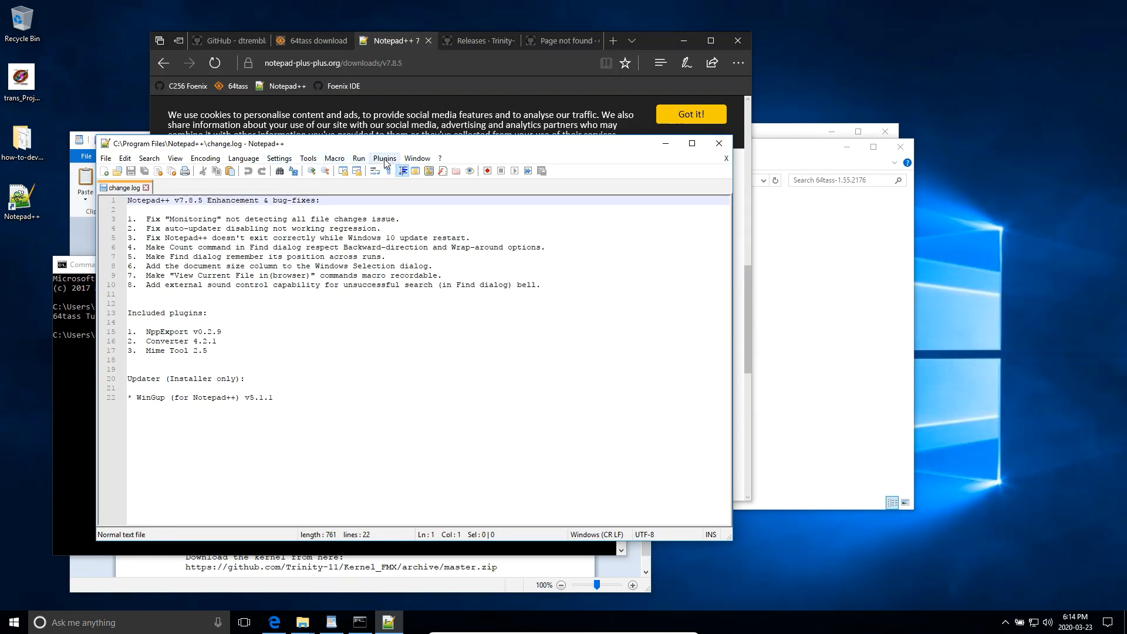
drag(363, 147, 387, 146)
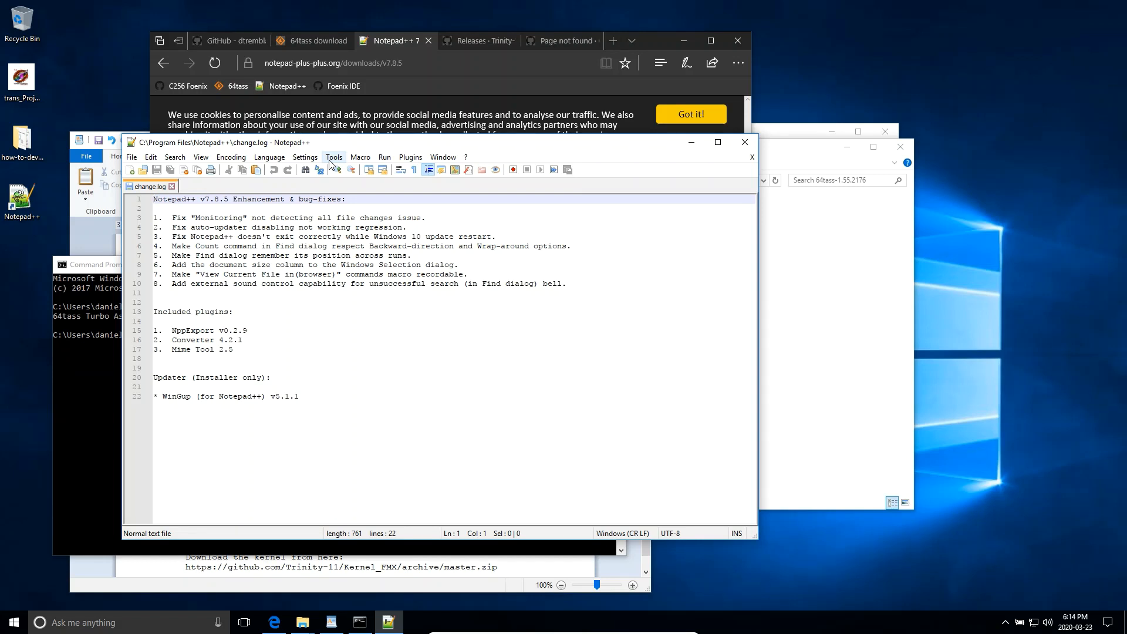
click(270, 158)
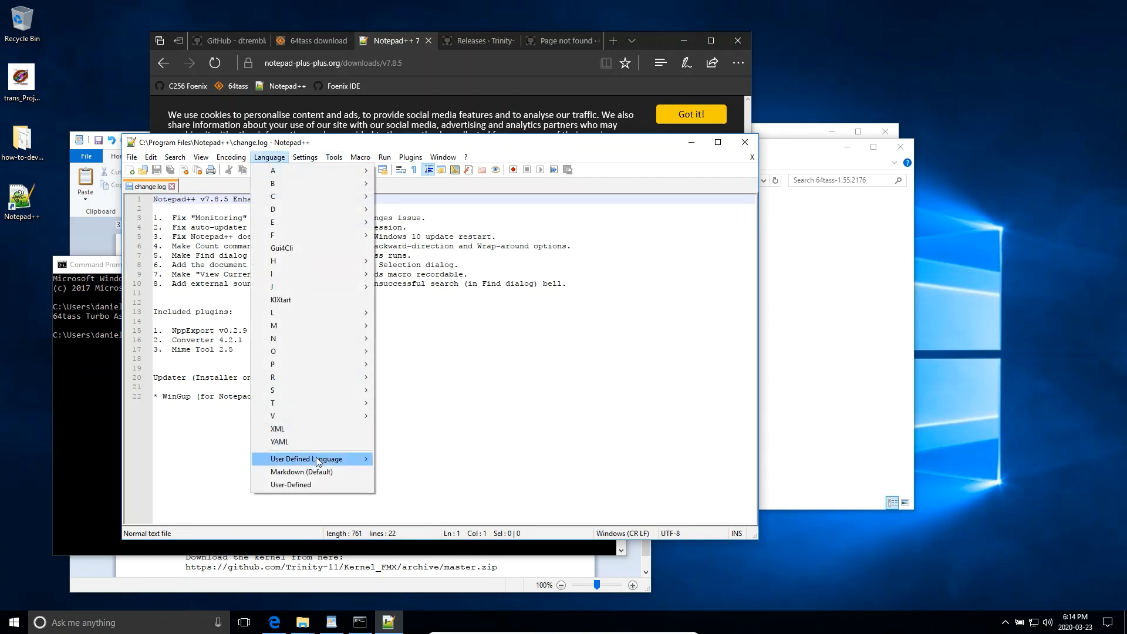
mouse_move(315, 457)
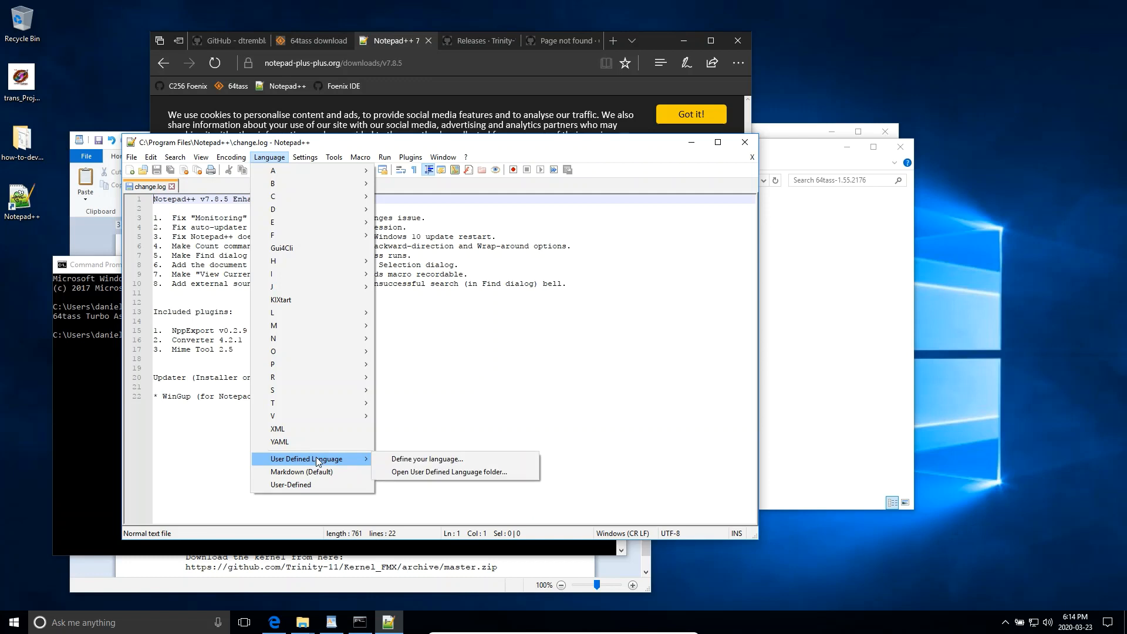
click(436, 461)
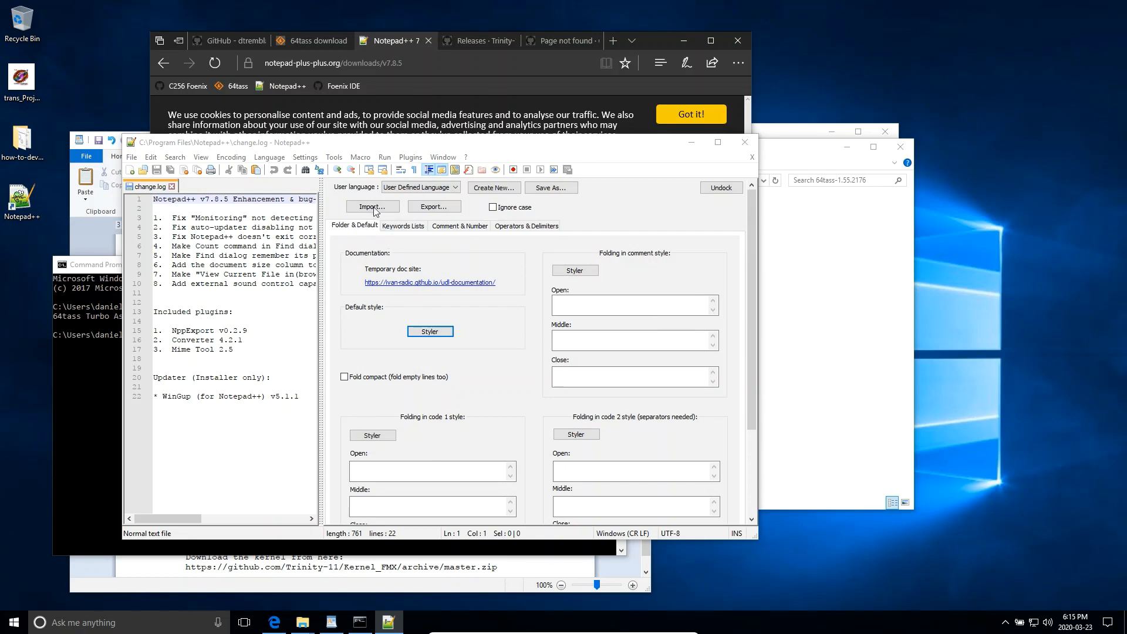
click(372, 207)
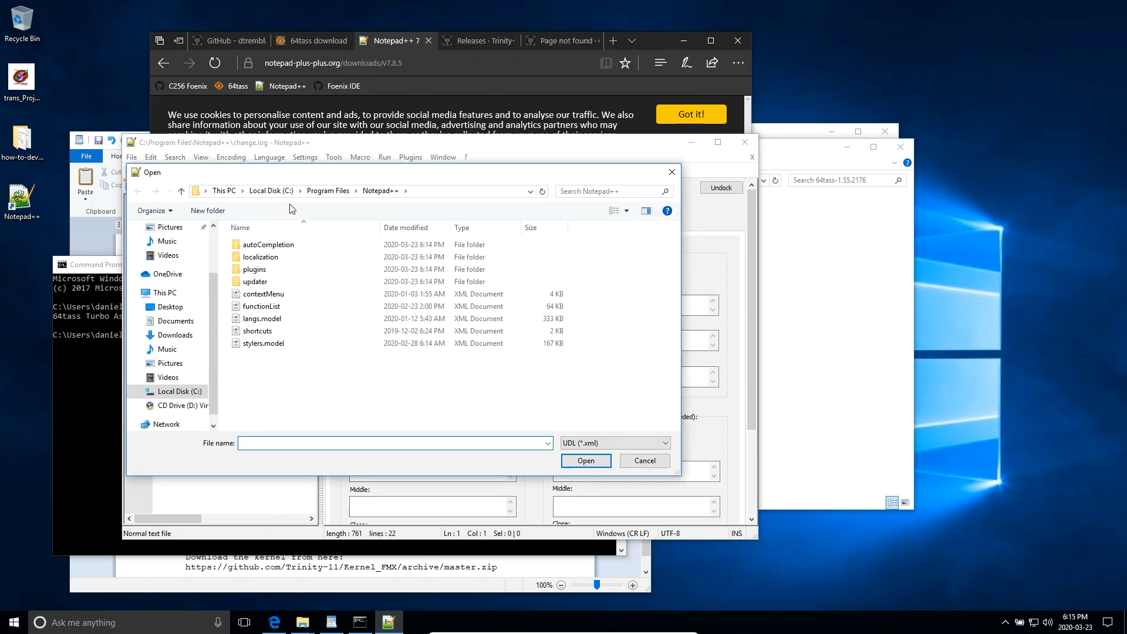
click(180, 311)
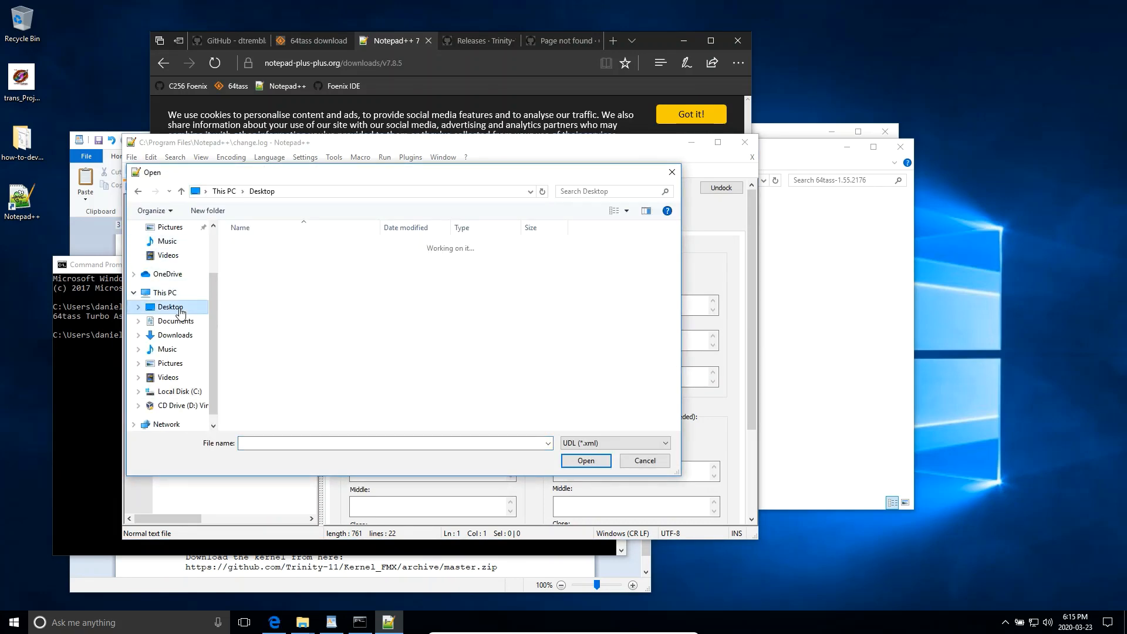
double_click(321, 245)
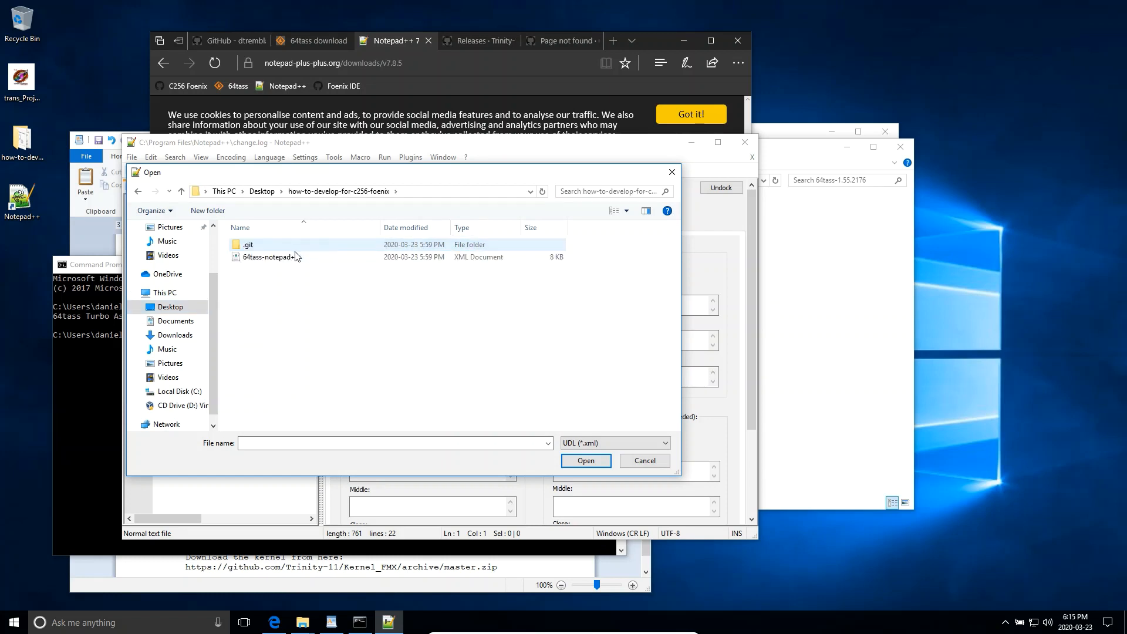
click(276, 258)
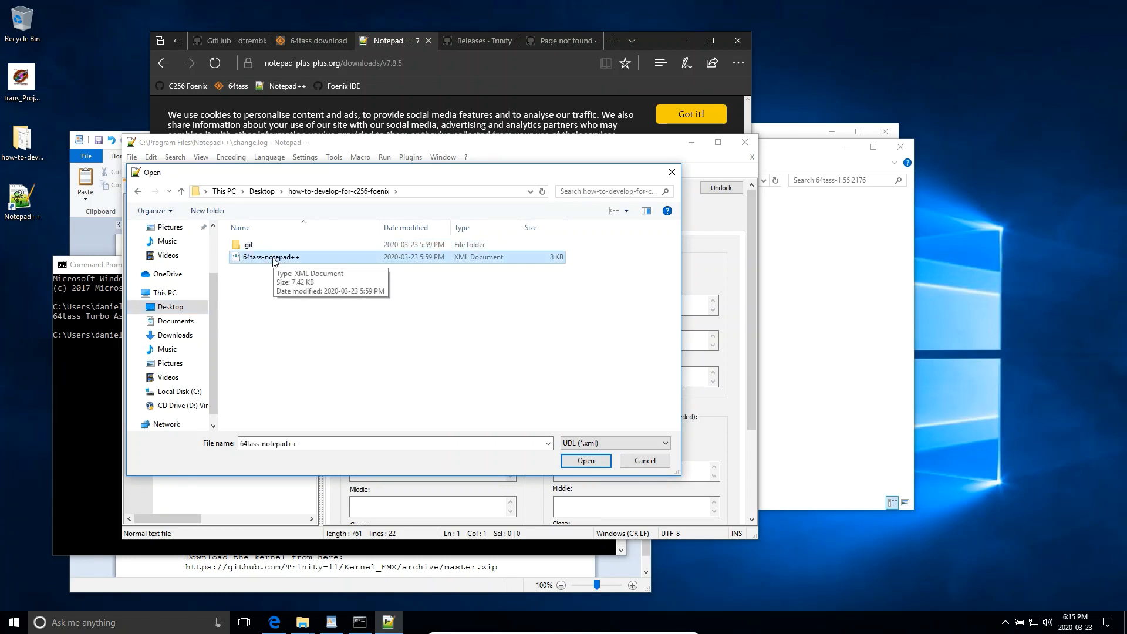
double_click(273, 258)
click(571, 346)
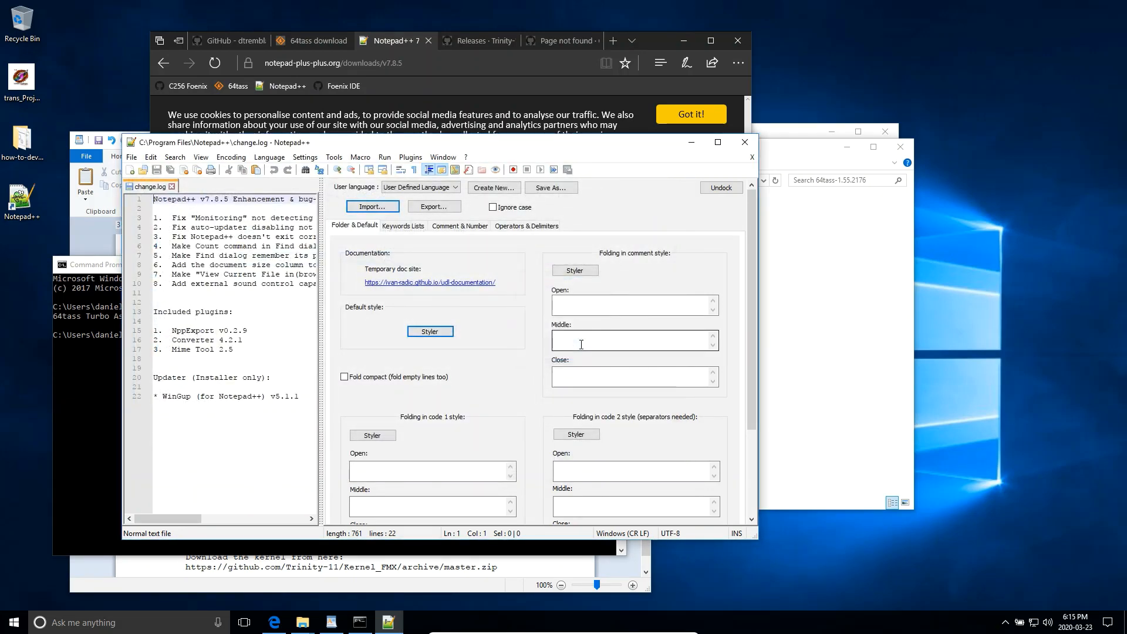
Choose the tass64 user language and examine its comment and code folding definitions.
click(435, 188)
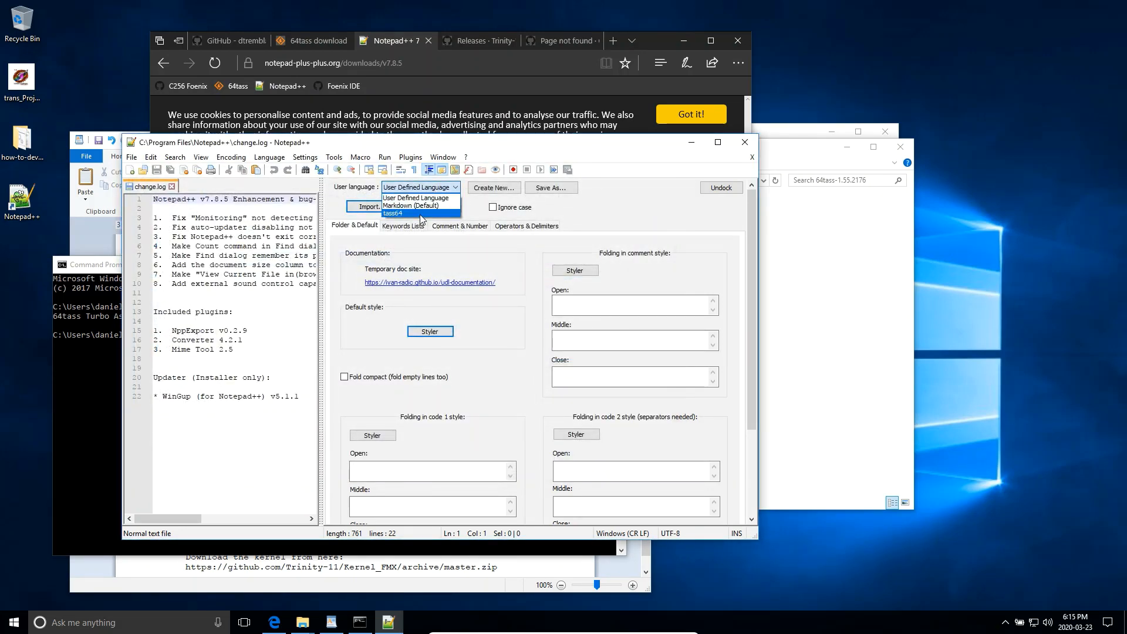
click(424, 216)
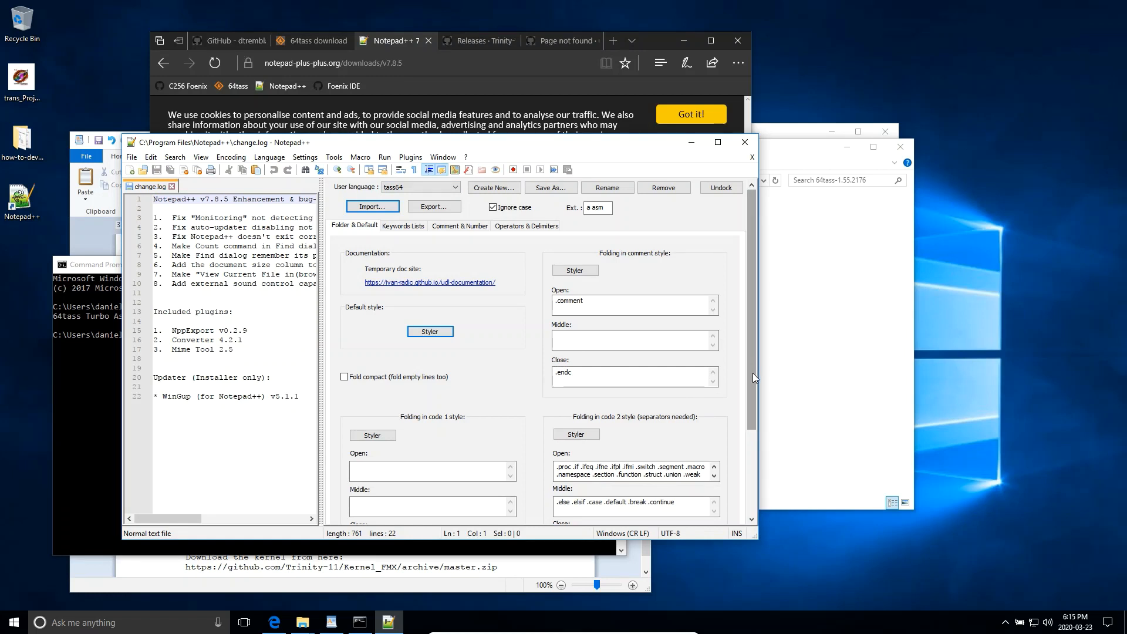
drag(753, 372, 749, 435)
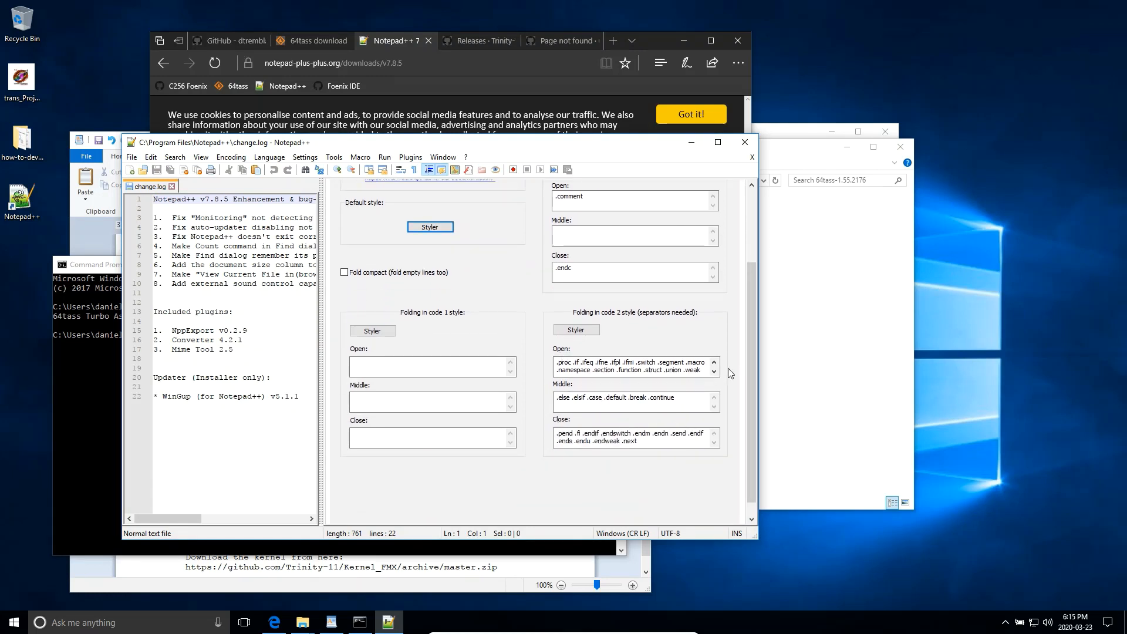
drag(752, 370, 748, 277)
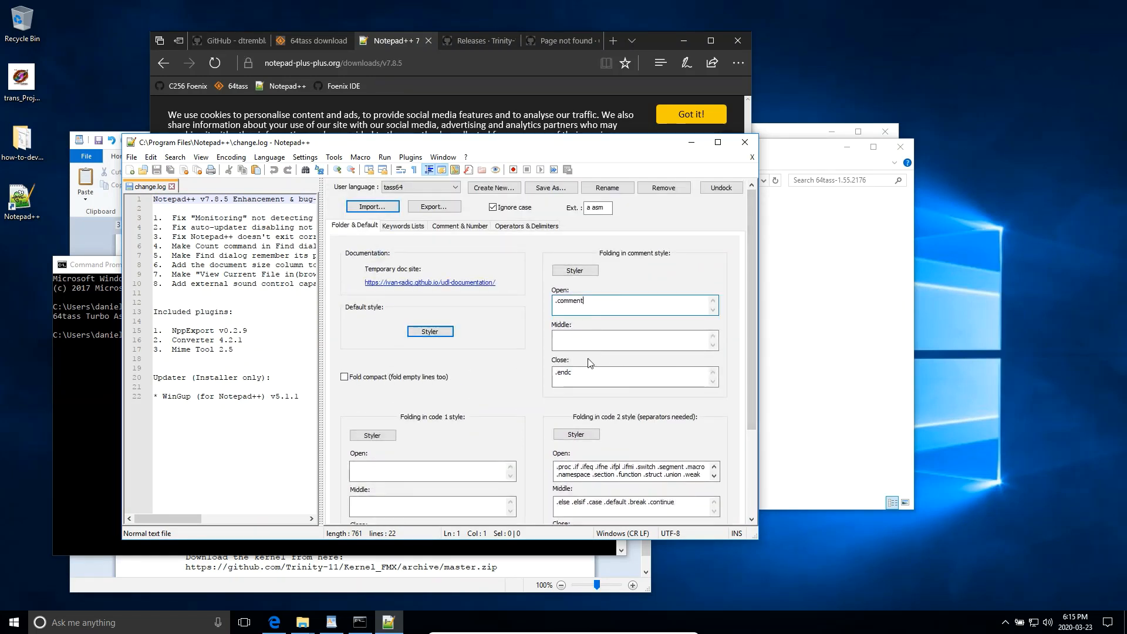
click(587, 376)
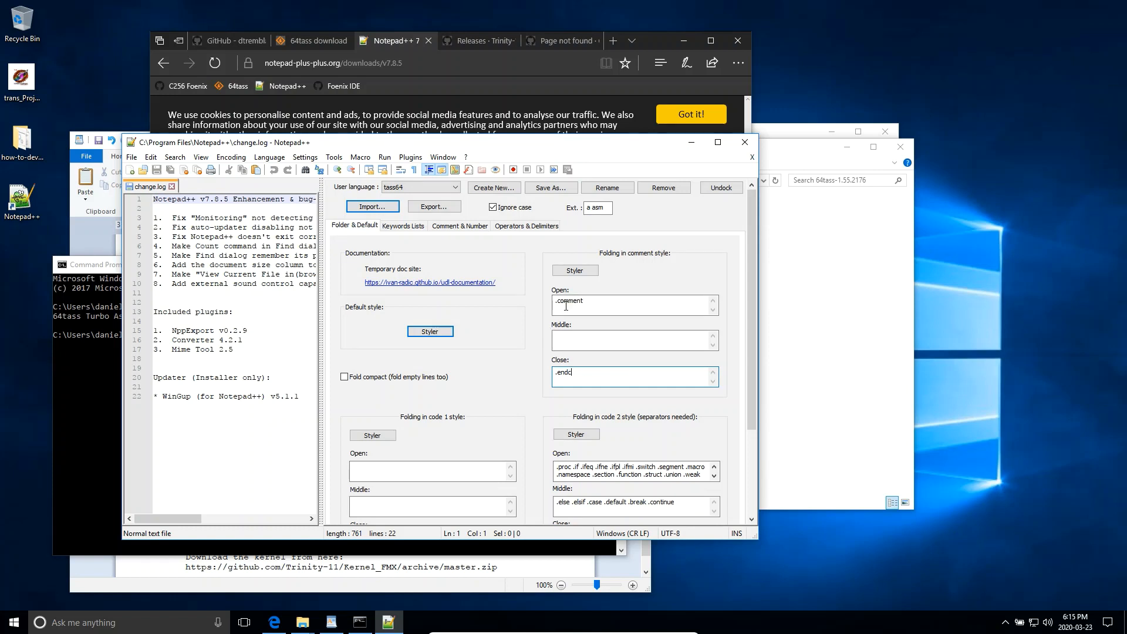
Examine the keyword groups and the comment and number settings of the tass64 language definition.
click(404, 227)
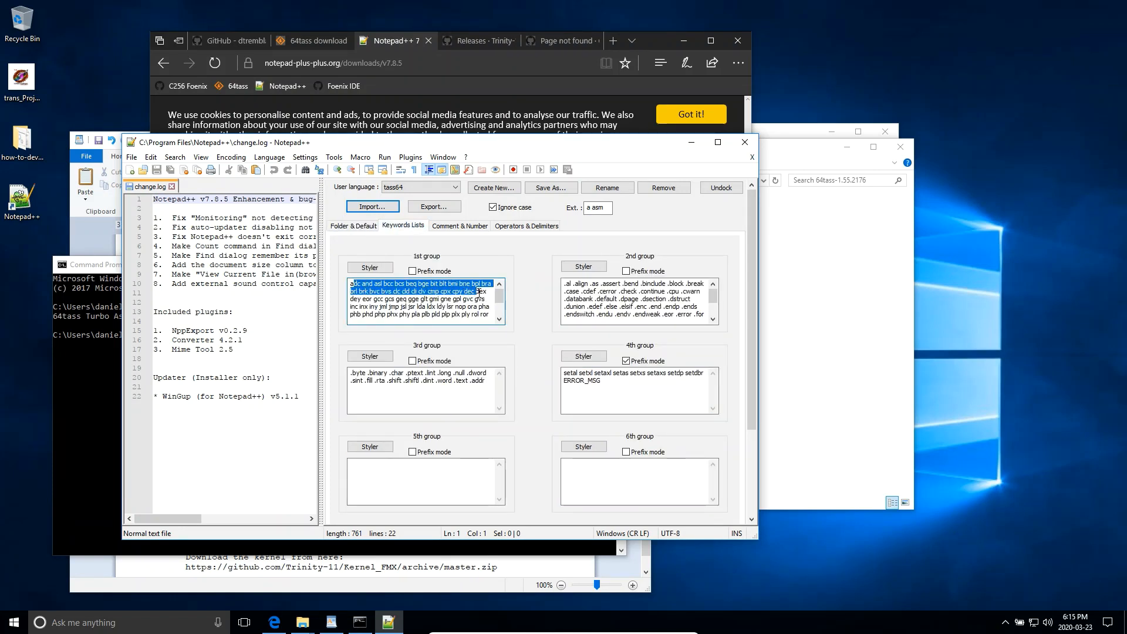
drag(501, 298, 502, 310)
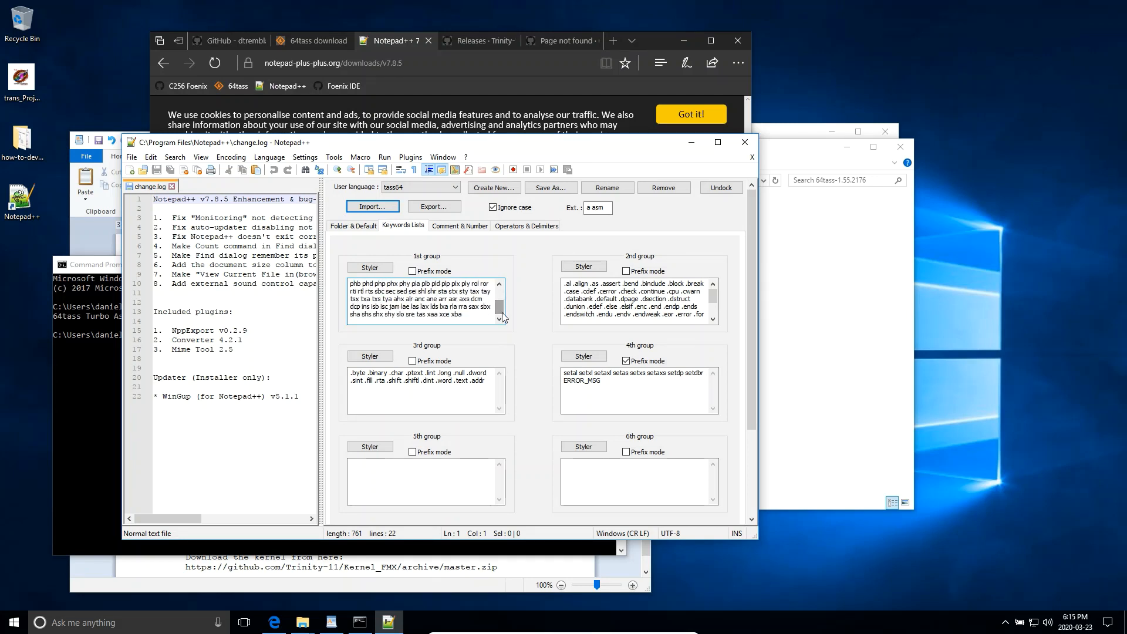
click(644, 292)
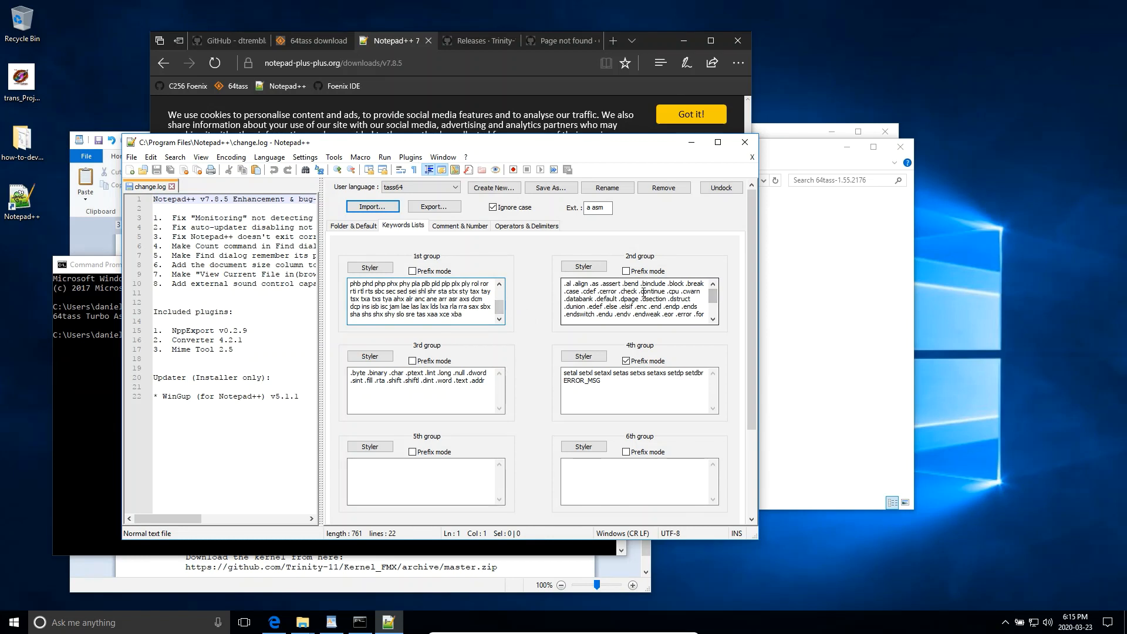
click(609, 385)
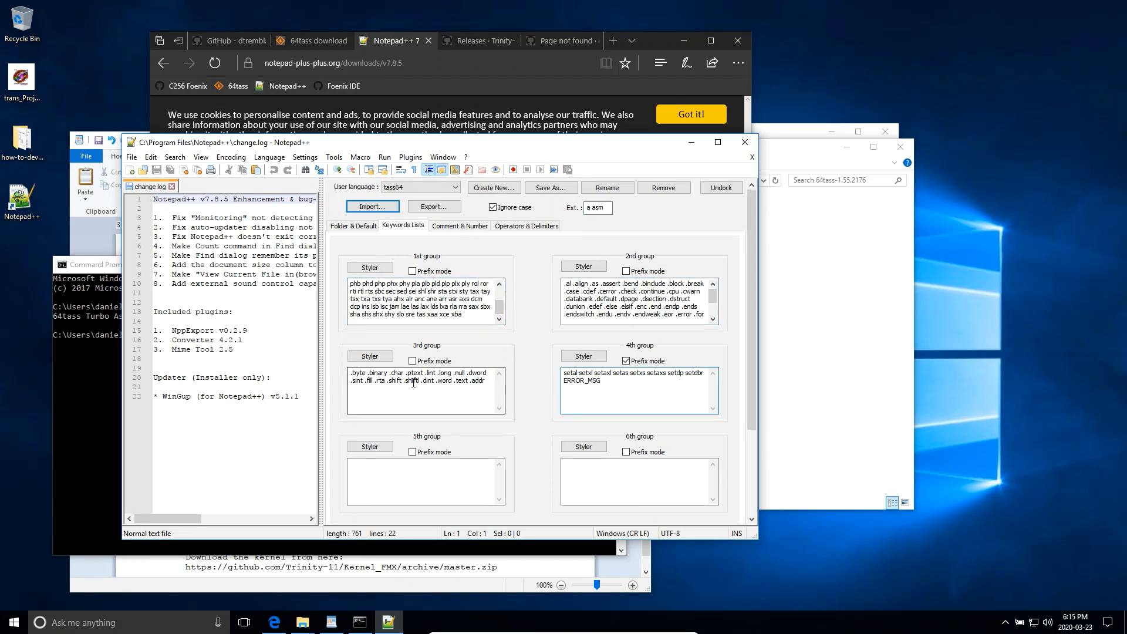
drag(367, 375, 476, 385)
click(476, 385)
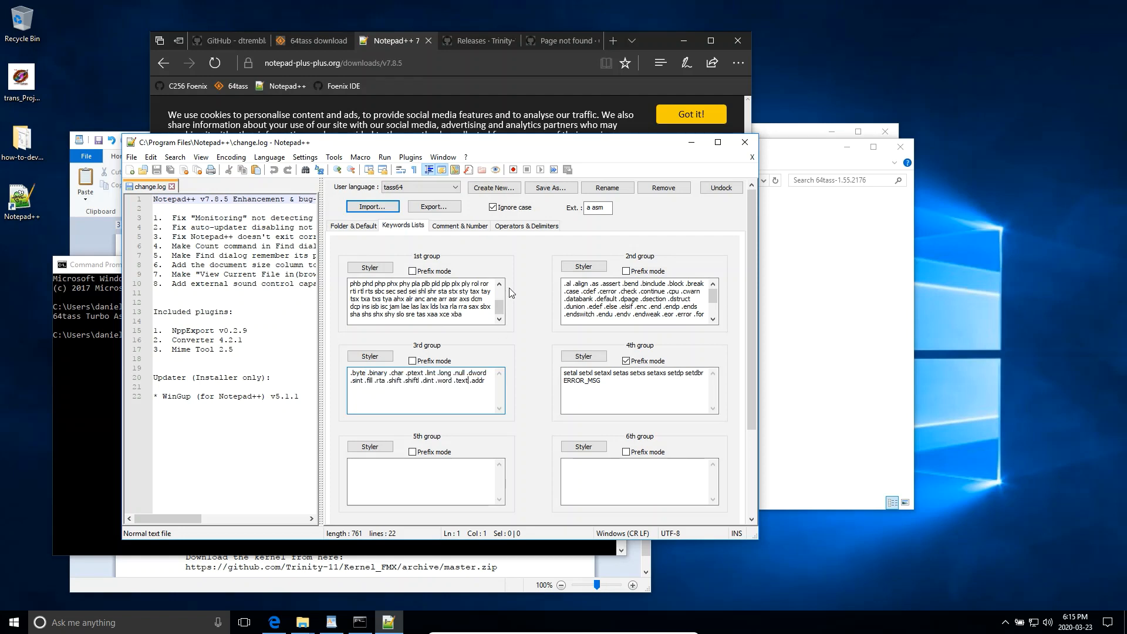
click(455, 228)
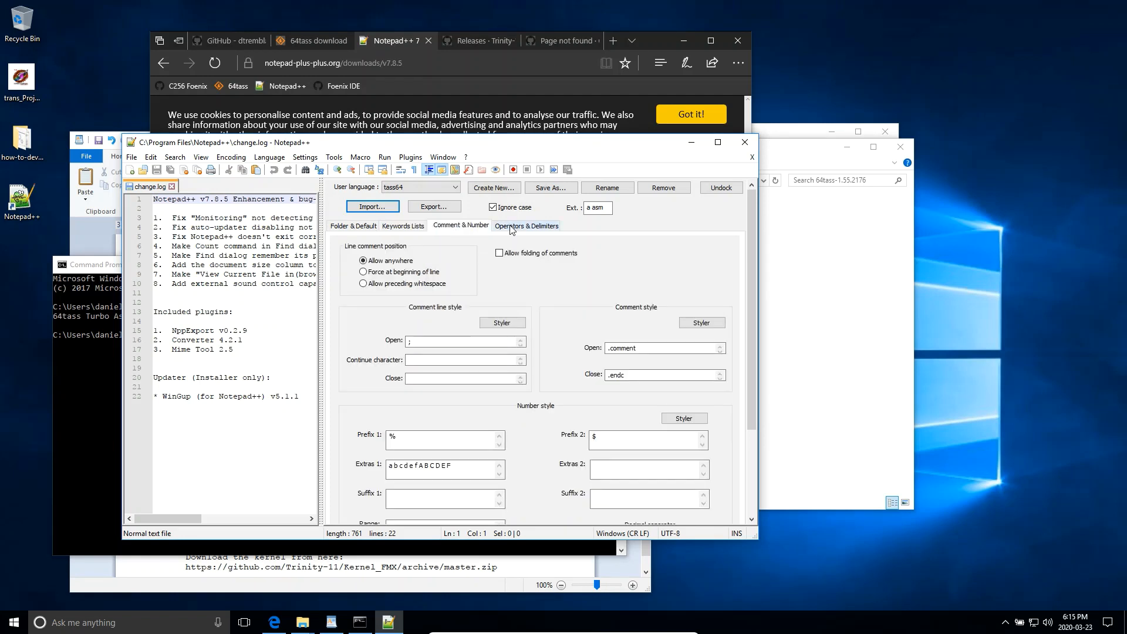
click(359, 226)
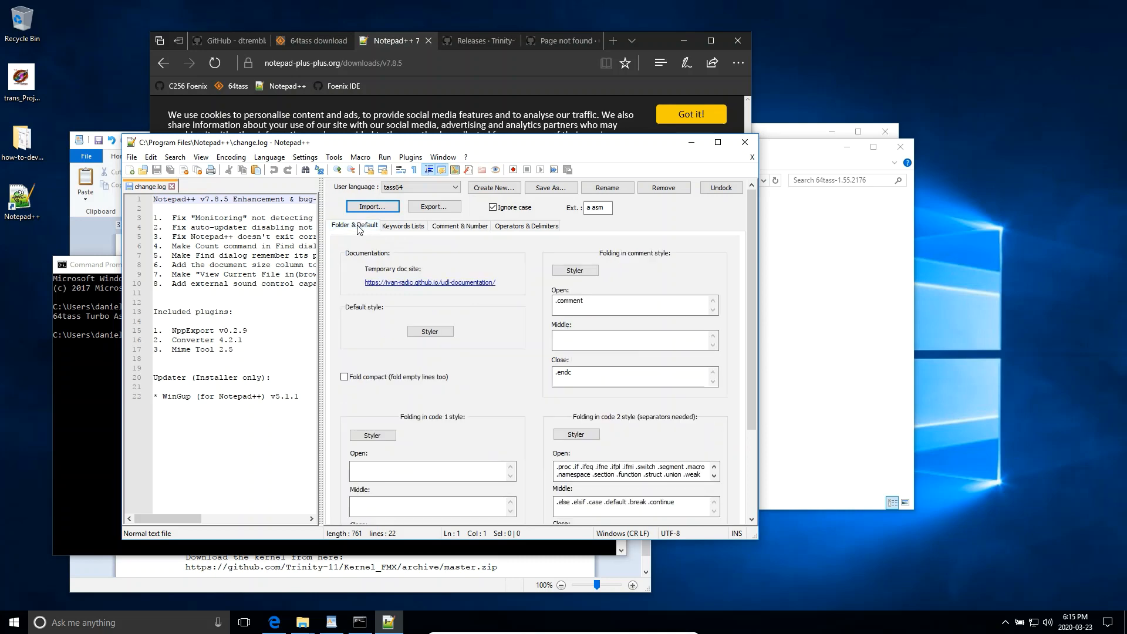
Undock and close the user-defined language editor, and create a new blank document.
click(719, 188)
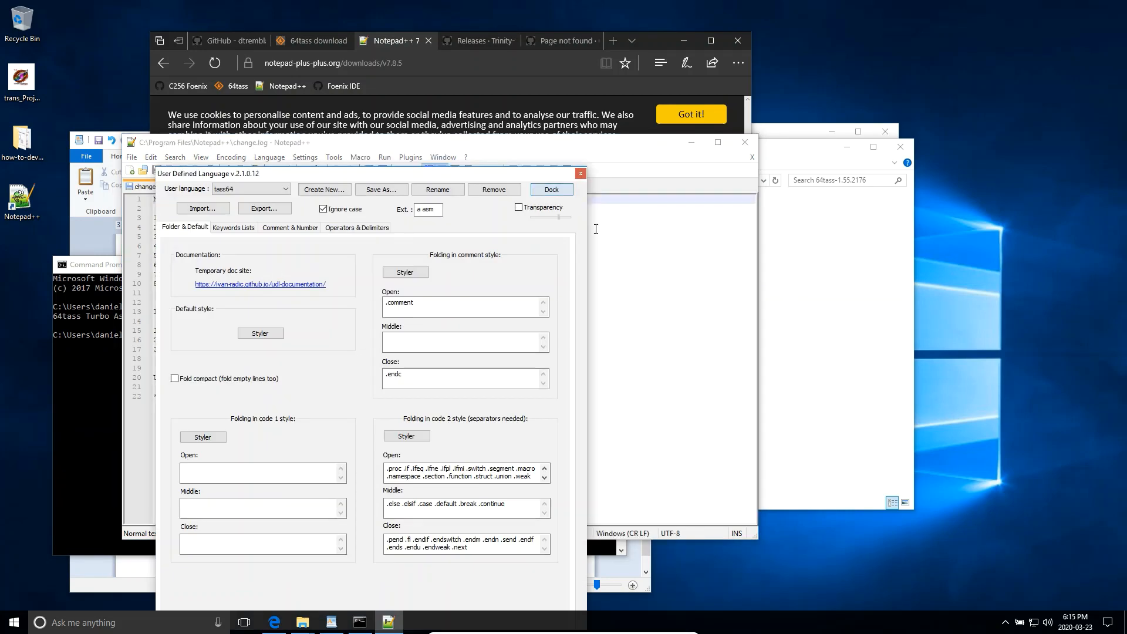
click(580, 175)
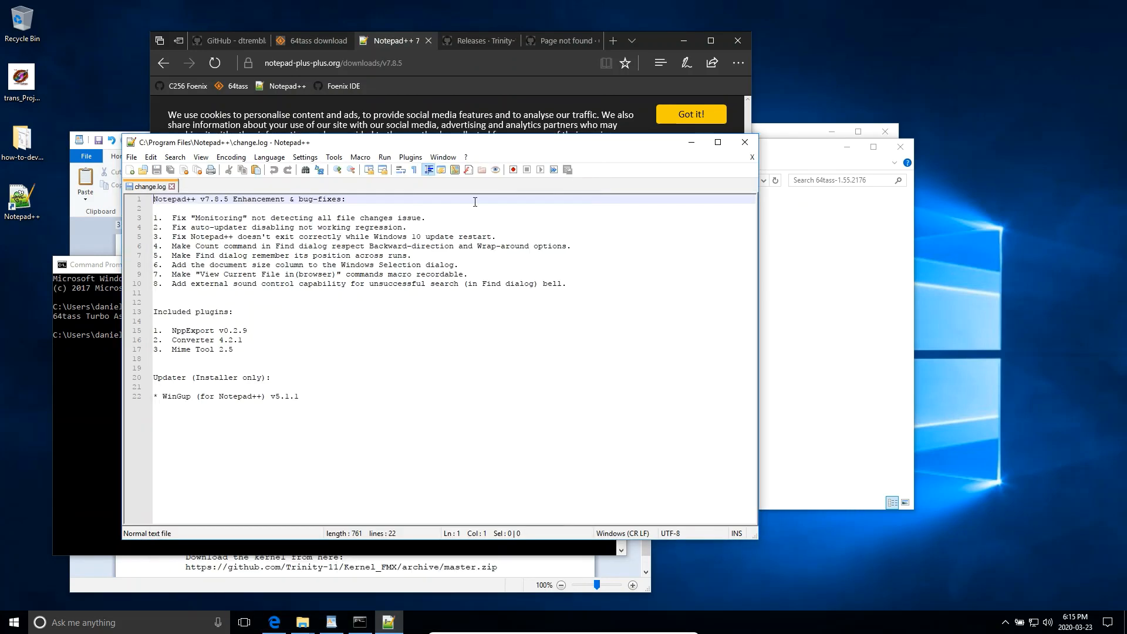
click(131, 171)
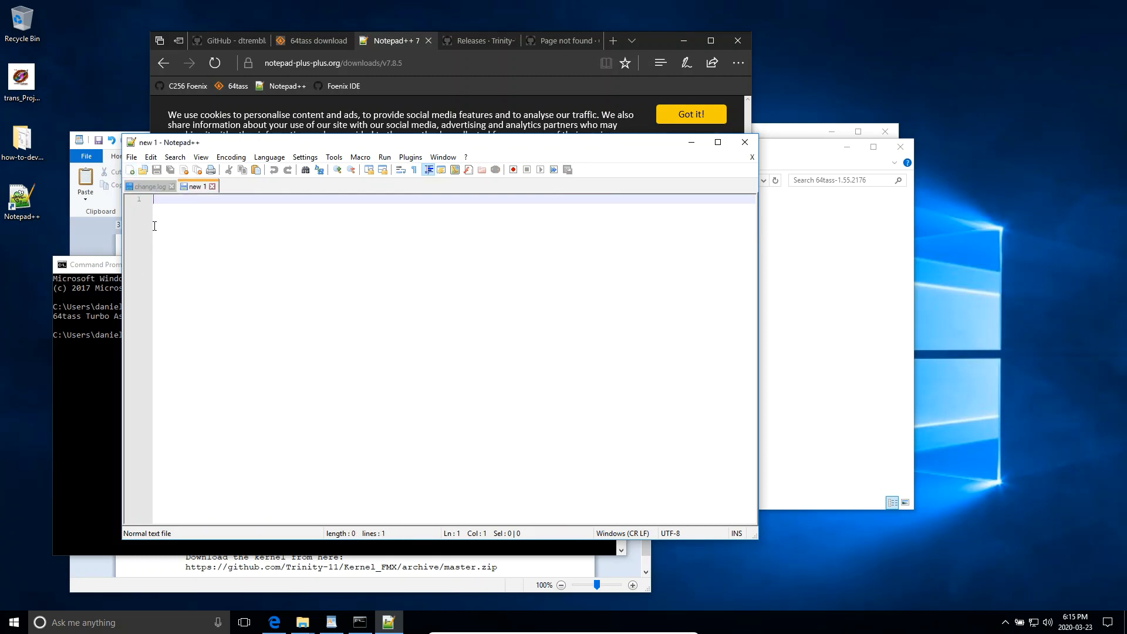
drag(270, 144, 451, 165)
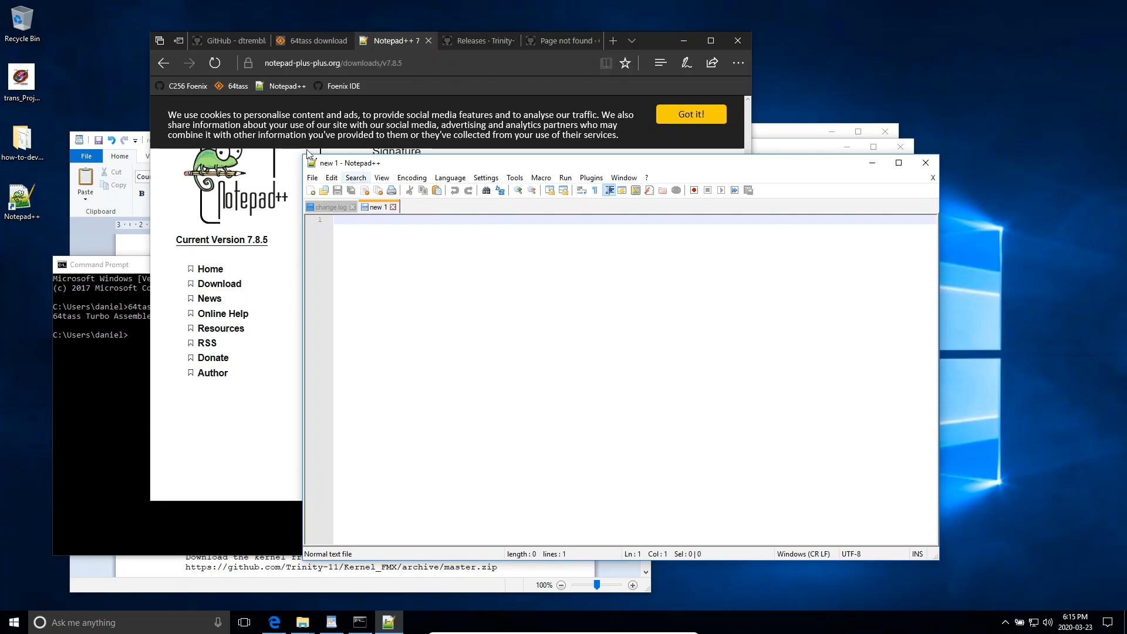
Switch to the browser, consult the Foenix IDE section of the GitHub readme, and download the release-0.4.0.0 zip from the FoenixIDE releases page.
click(226, 43)
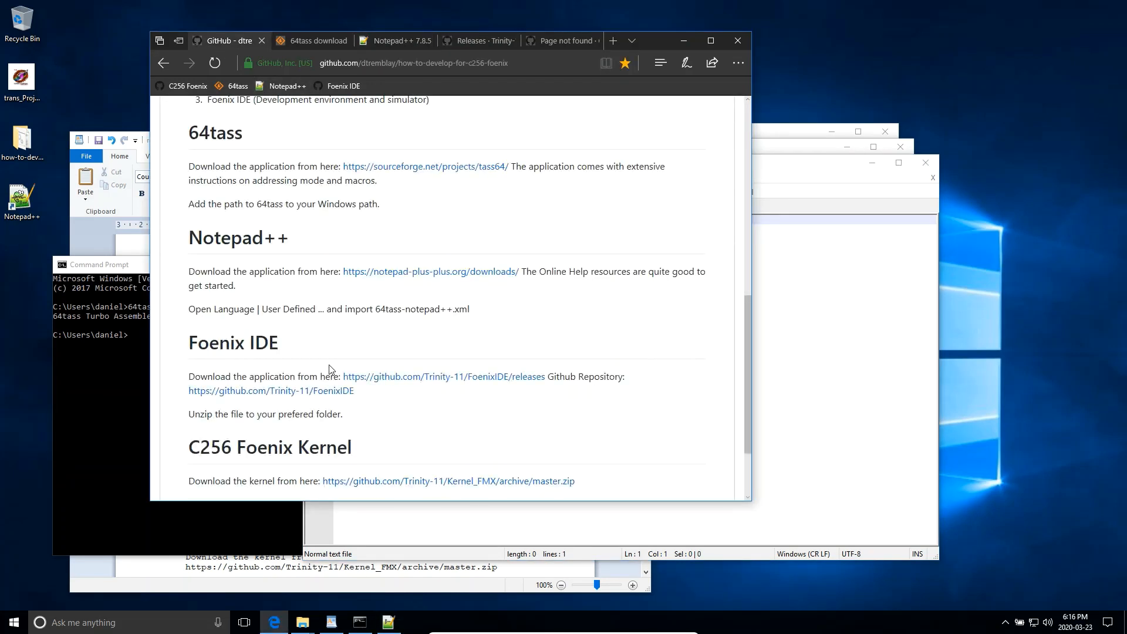
scroll(452, 314, down, 2)
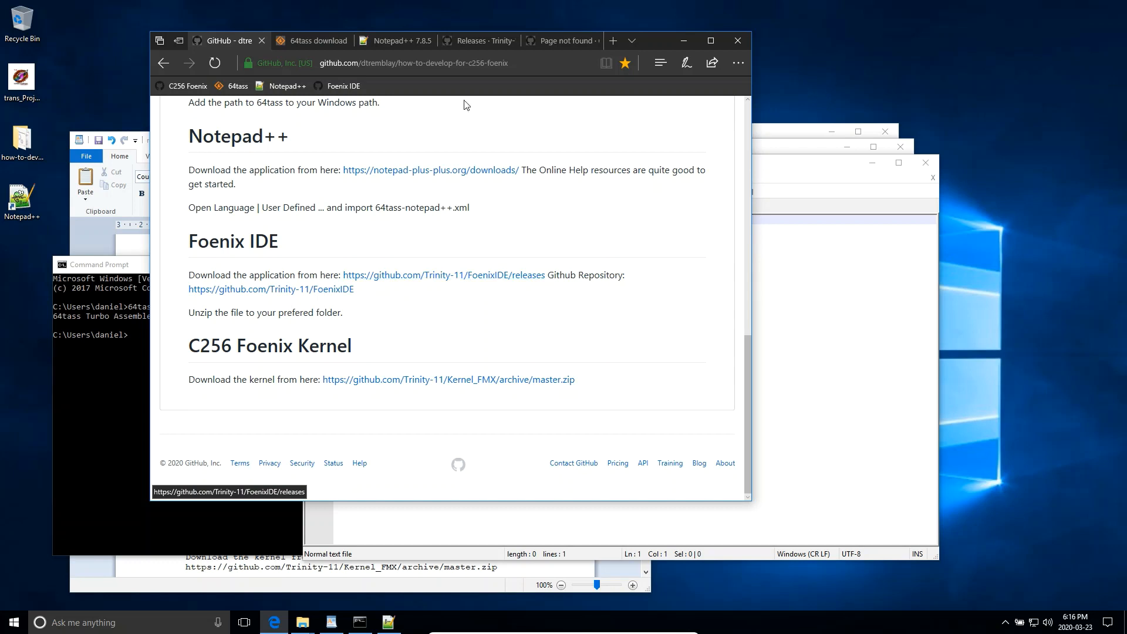
click(476, 42)
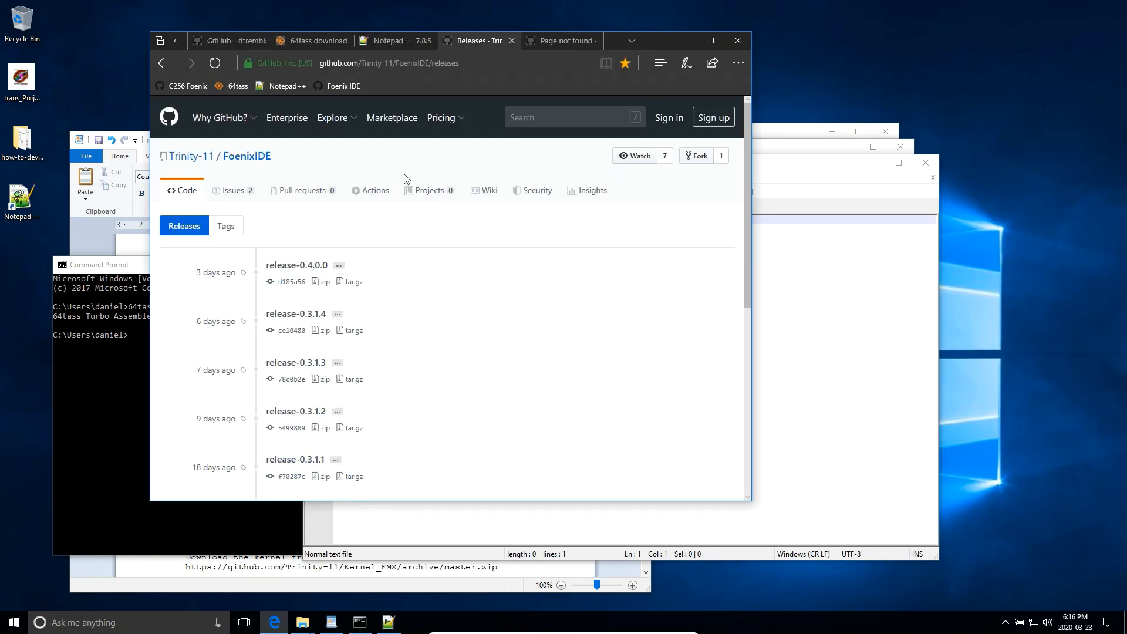
click(323, 284)
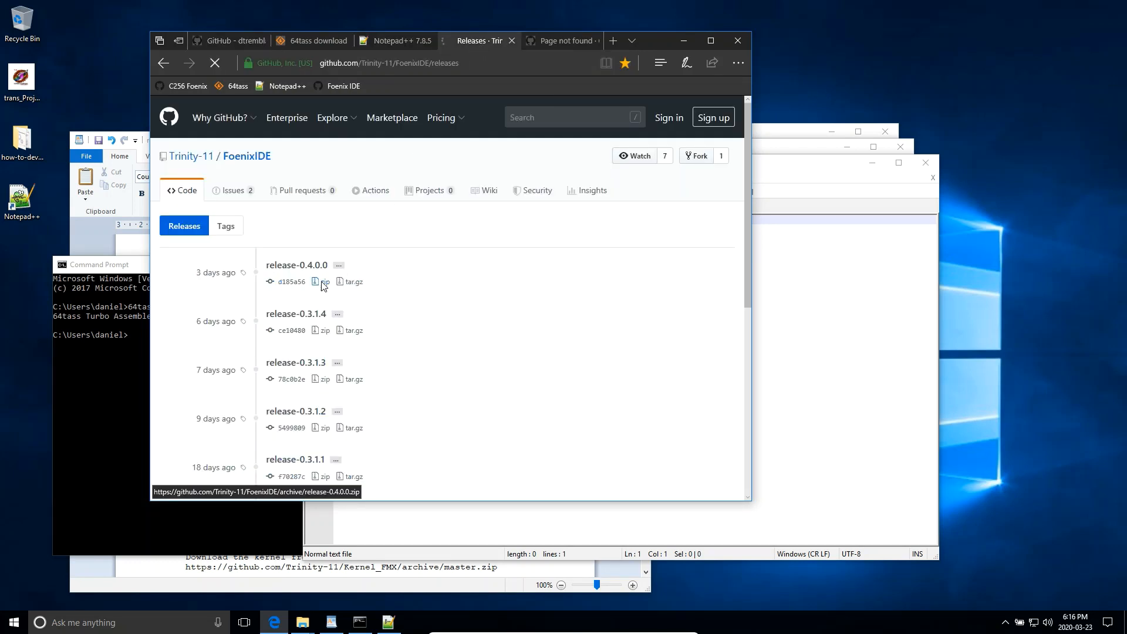
click(567, 481)
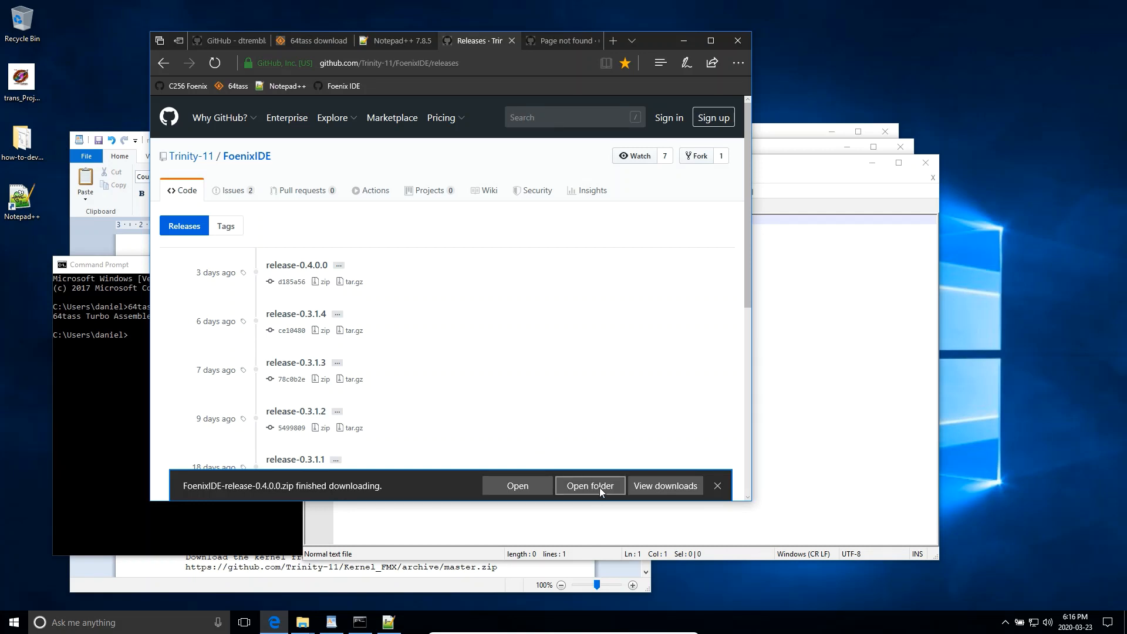
Open the download folder and extract the FoenixIDE-release-0.4.0.0 archive to c:\working.
click(581, 485)
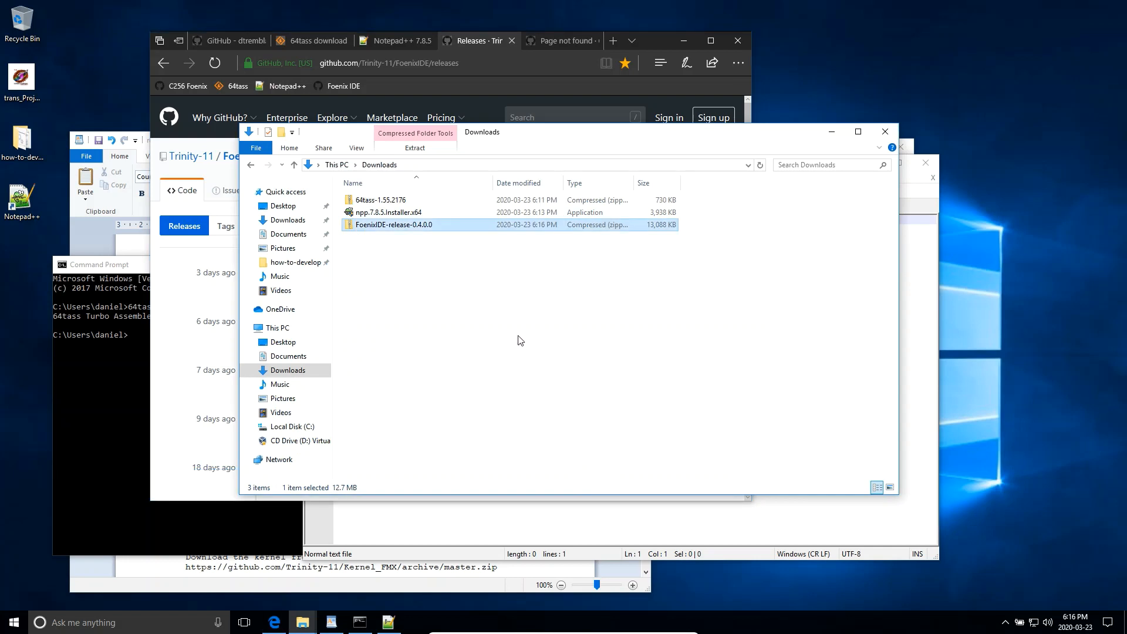
right_click(386, 228)
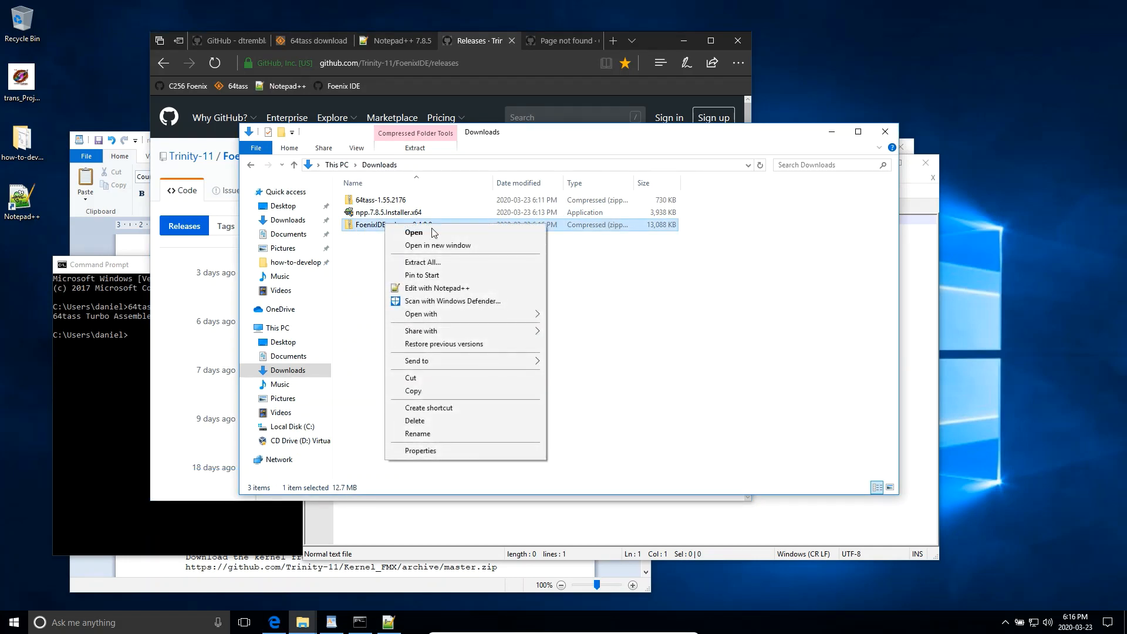
click(441, 262)
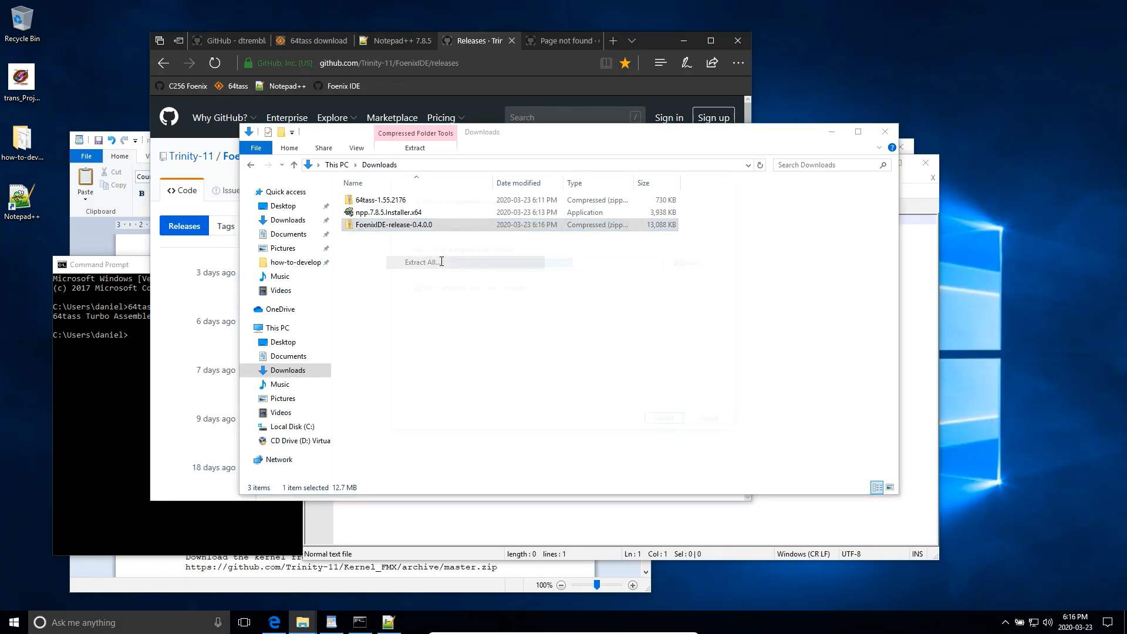
text(c:\working)
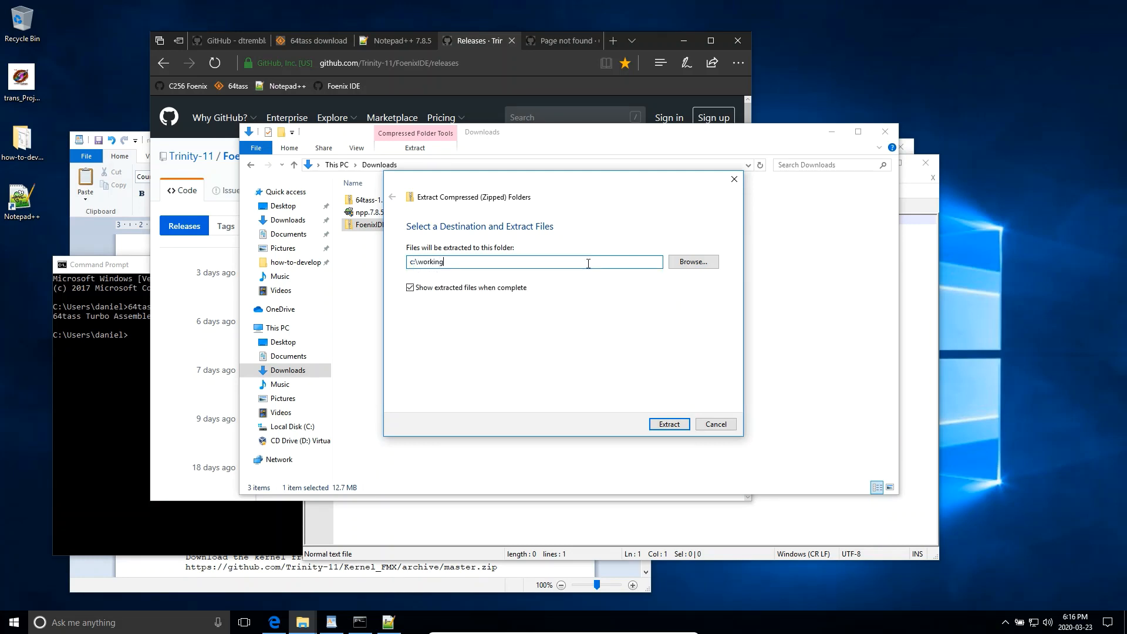
key(Return)
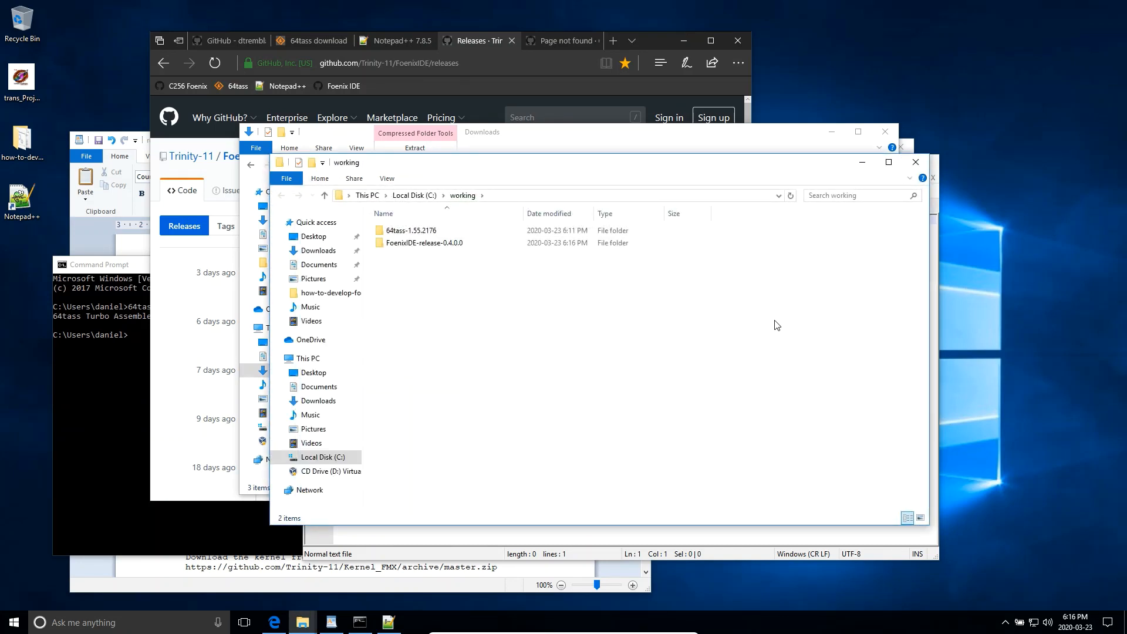
In the extracted FoenixIDE-release-0.4.0.0 folder, go to bin\Release and create a desktop shortcut to the FoenixIDE application.
double_click(434, 243)
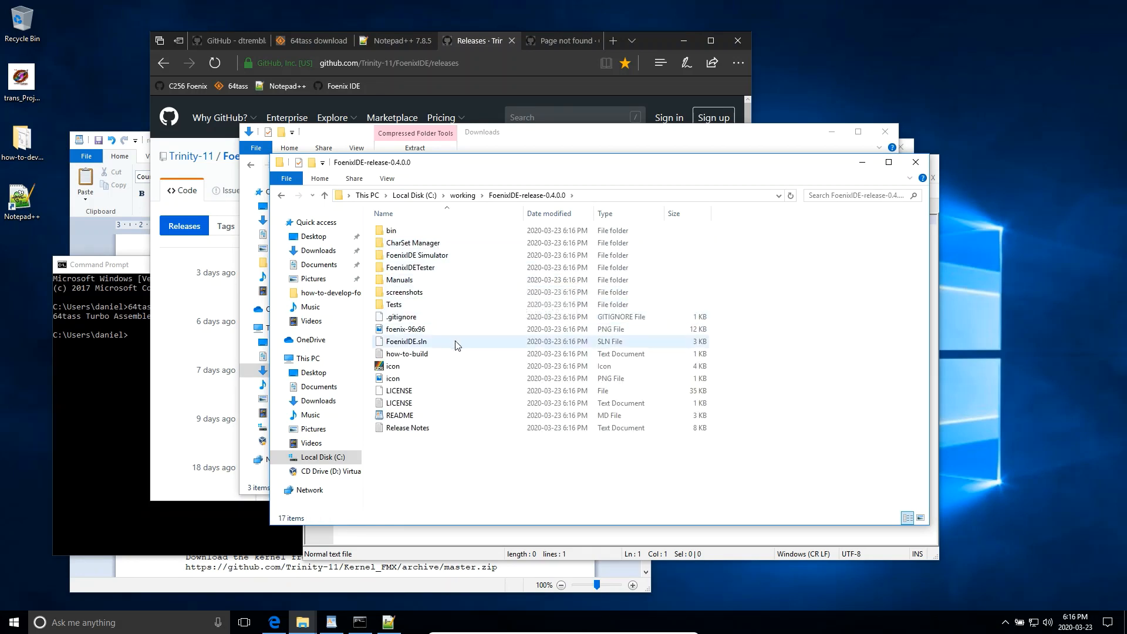
double_click(404, 233)
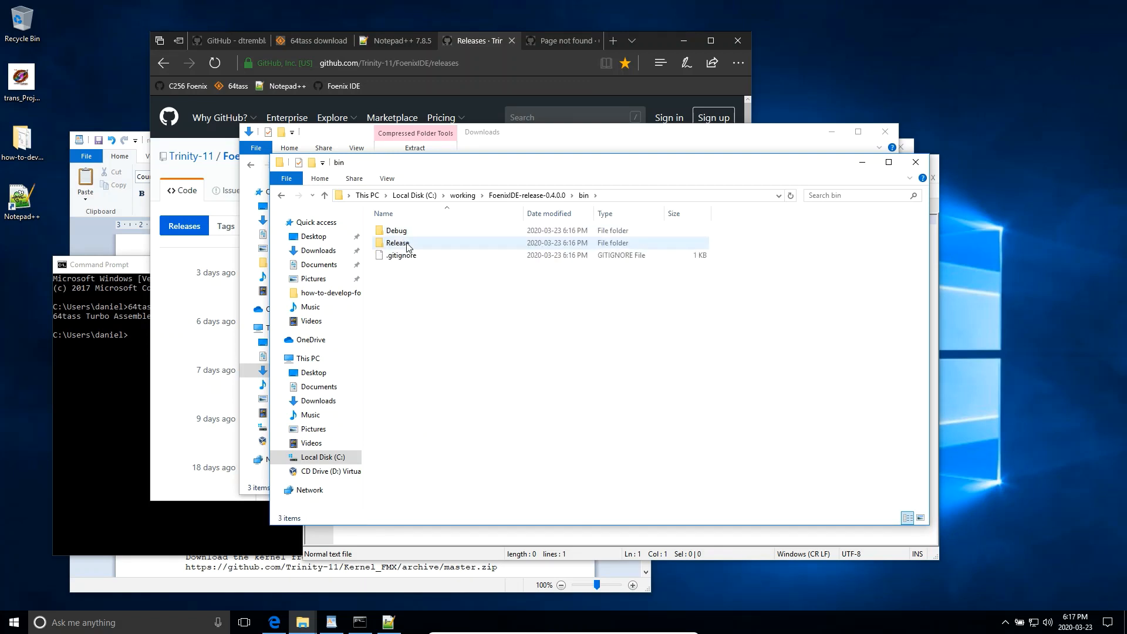
double_click(409, 245)
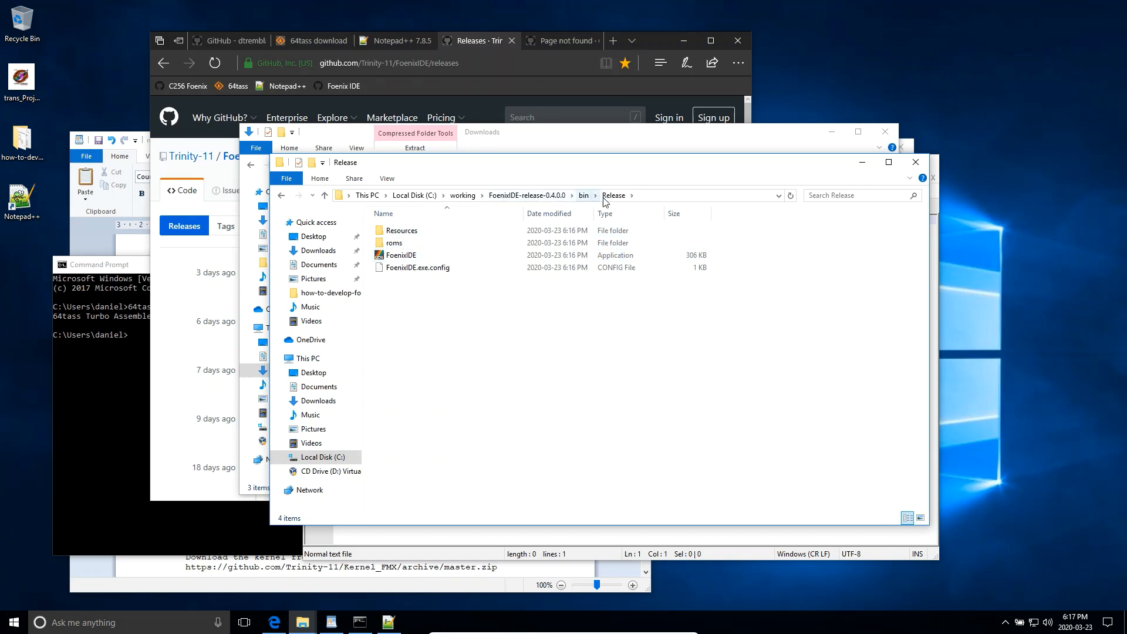
drag(432, 255, 27, 266)
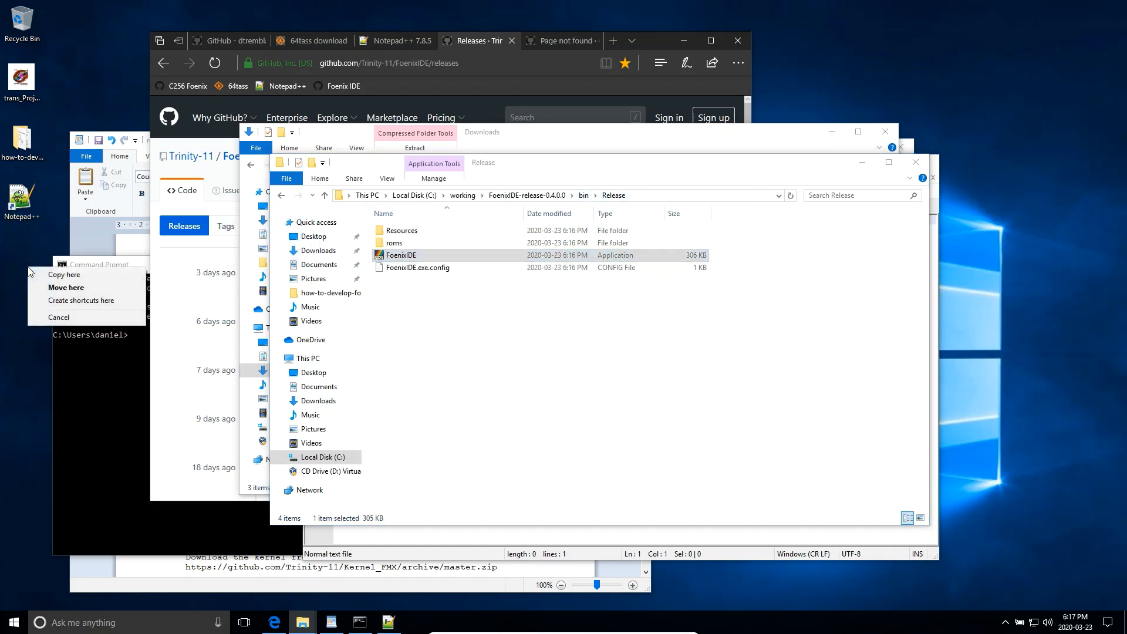
click(60, 301)
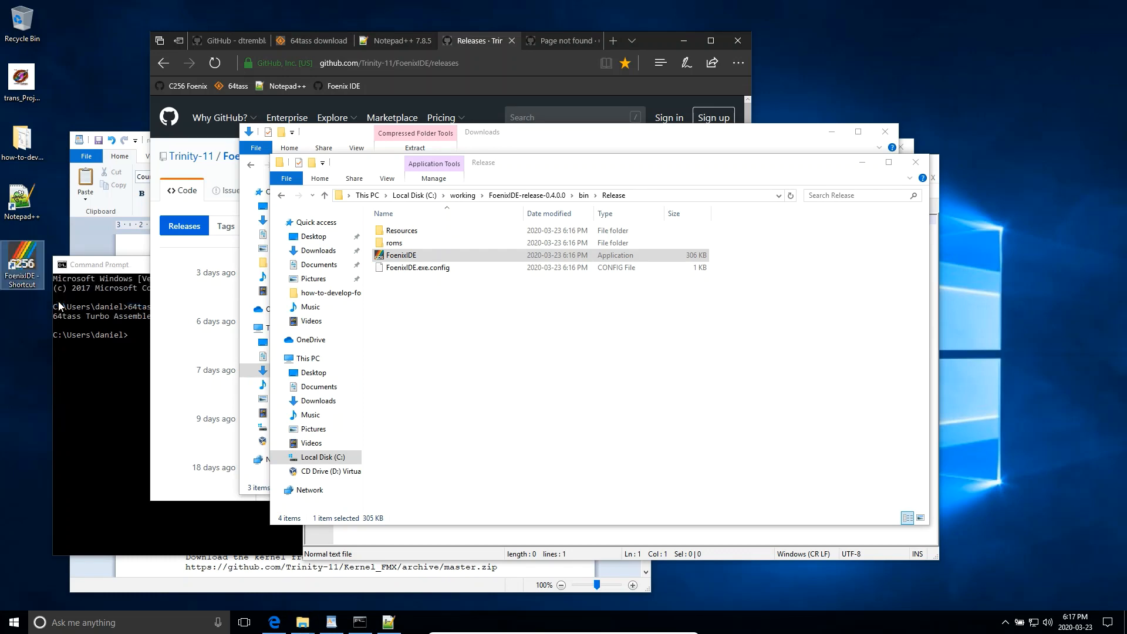
Rename the new desktop shortcut as FoenixIDE.
click(31, 286)
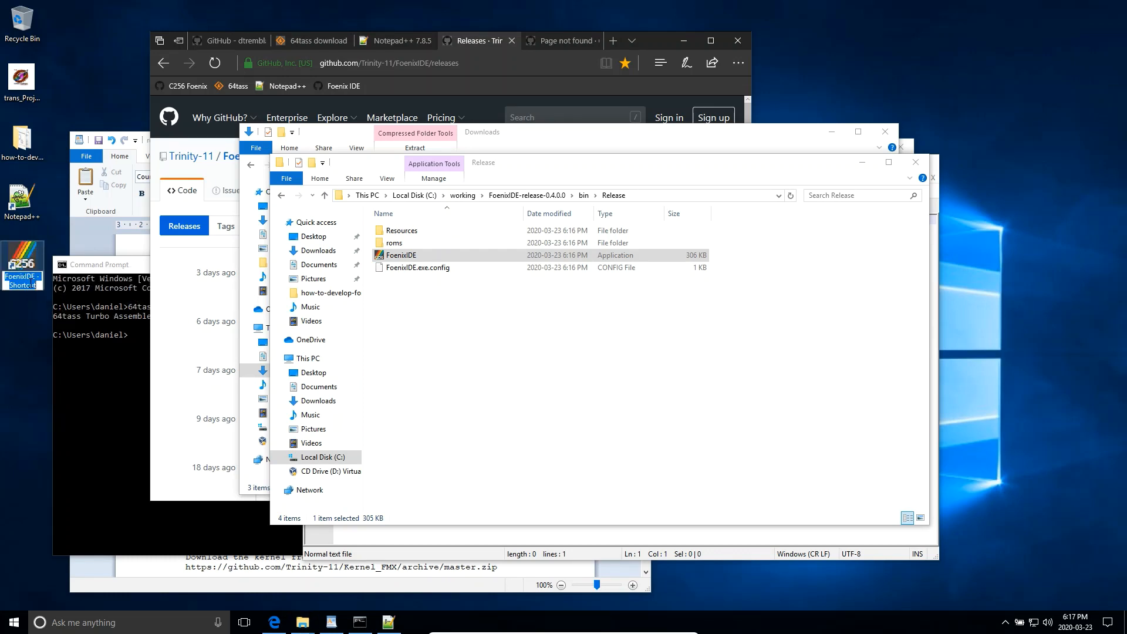
click(31, 284)
key(ctrl+shift+Left)
key(ctrl+shift+Left)
key(Return)
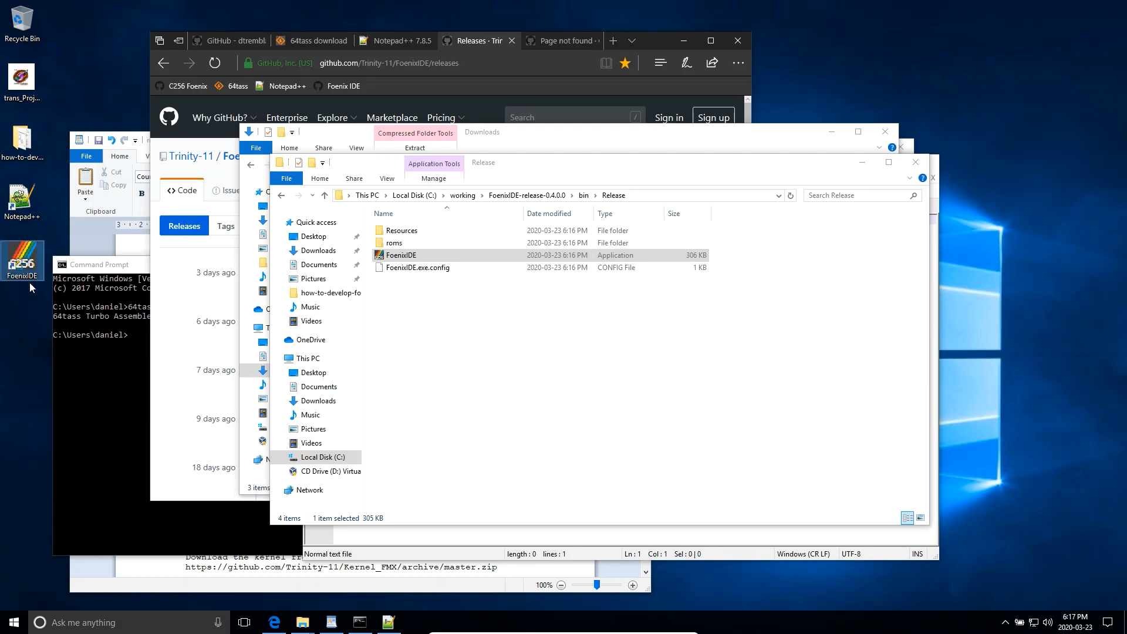
Launch Foenix IDE from its desktop shortcut and allow it to run despite the Windows Defender SmartScreen block.
click(30, 288)
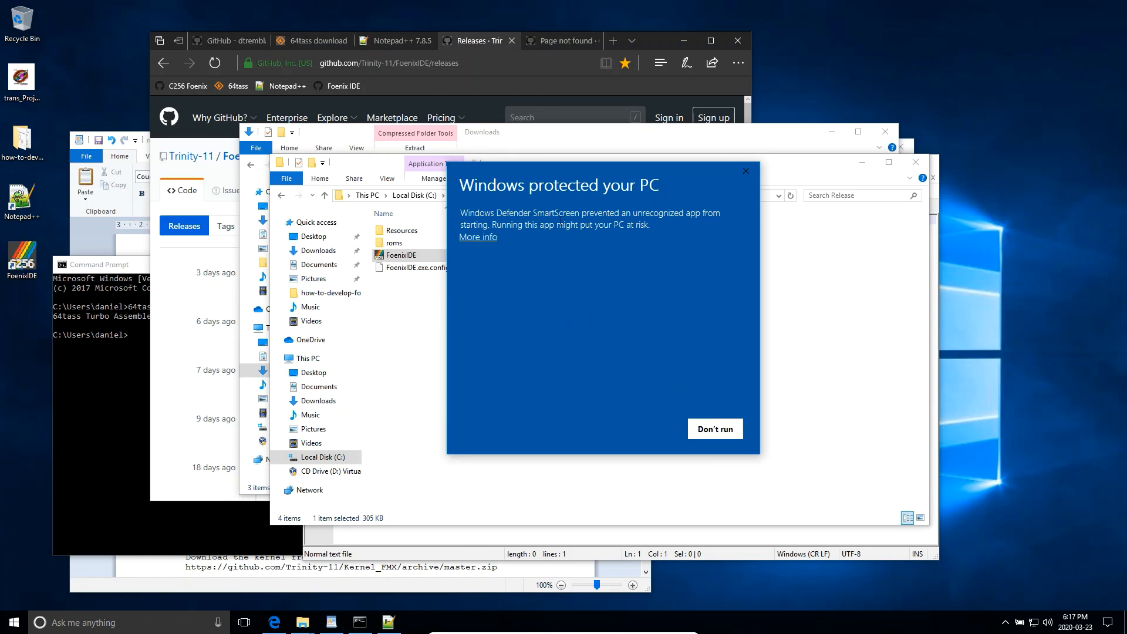
click(481, 237)
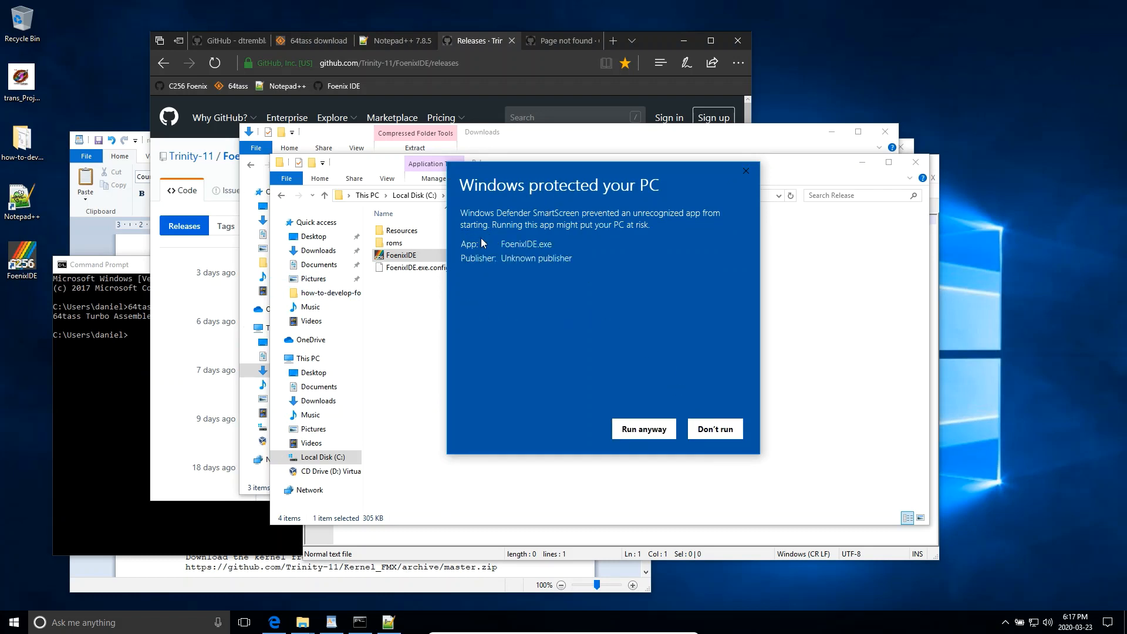
click(644, 429)
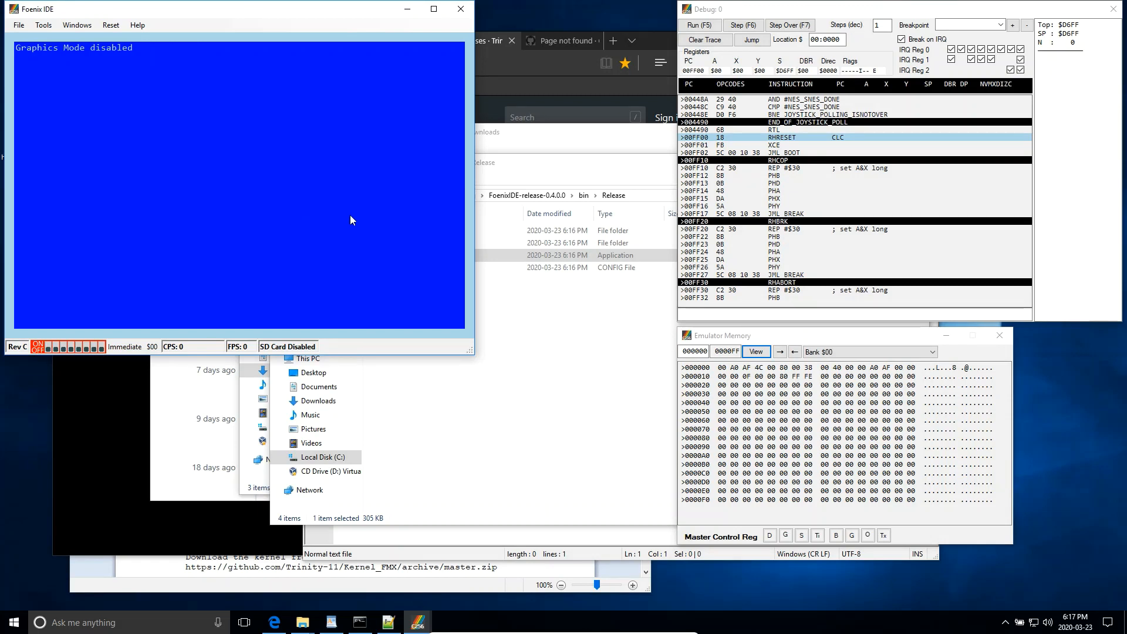
Return to the Release folder and examine the kernel.hex and kernel.lst files in its roms subfolder.
click(584, 330)
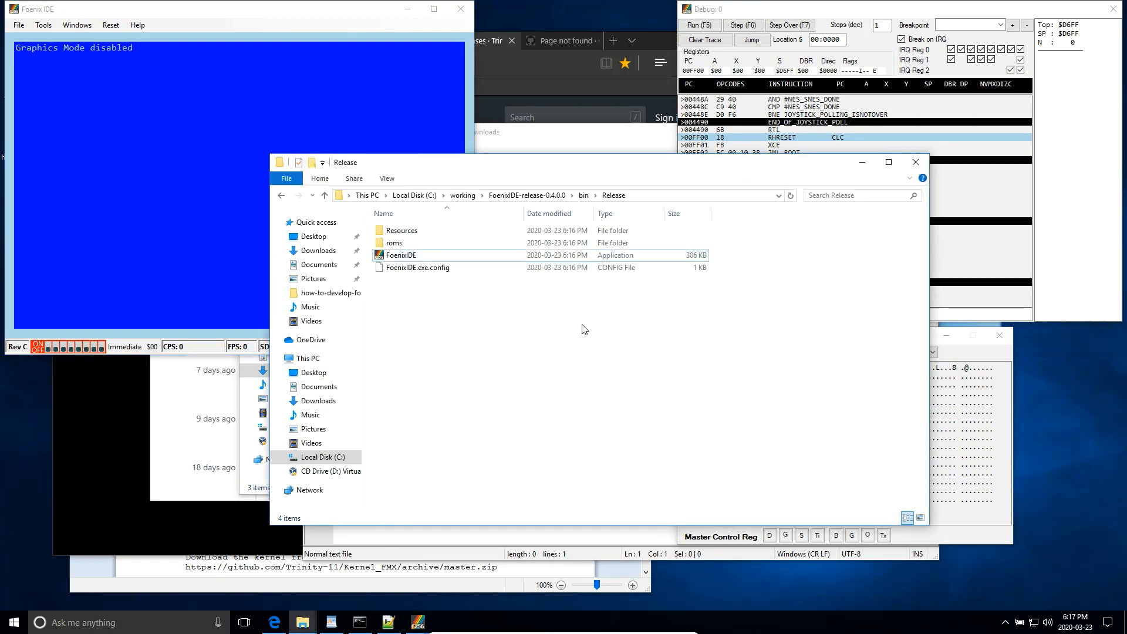
double_click(391, 244)
click(403, 233)
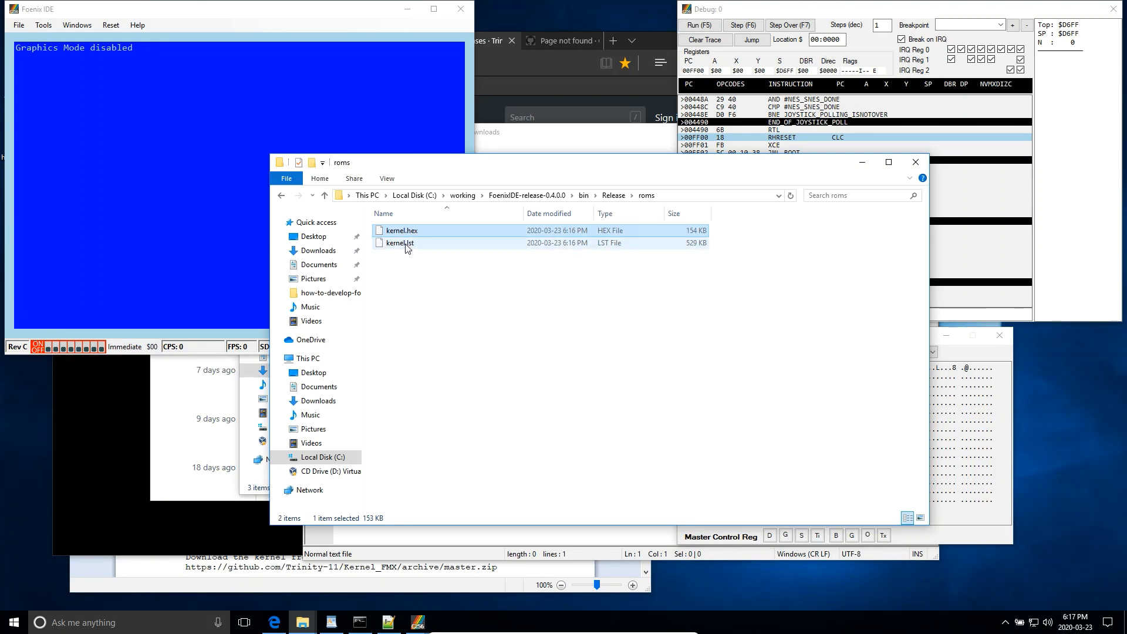
click(407, 248)
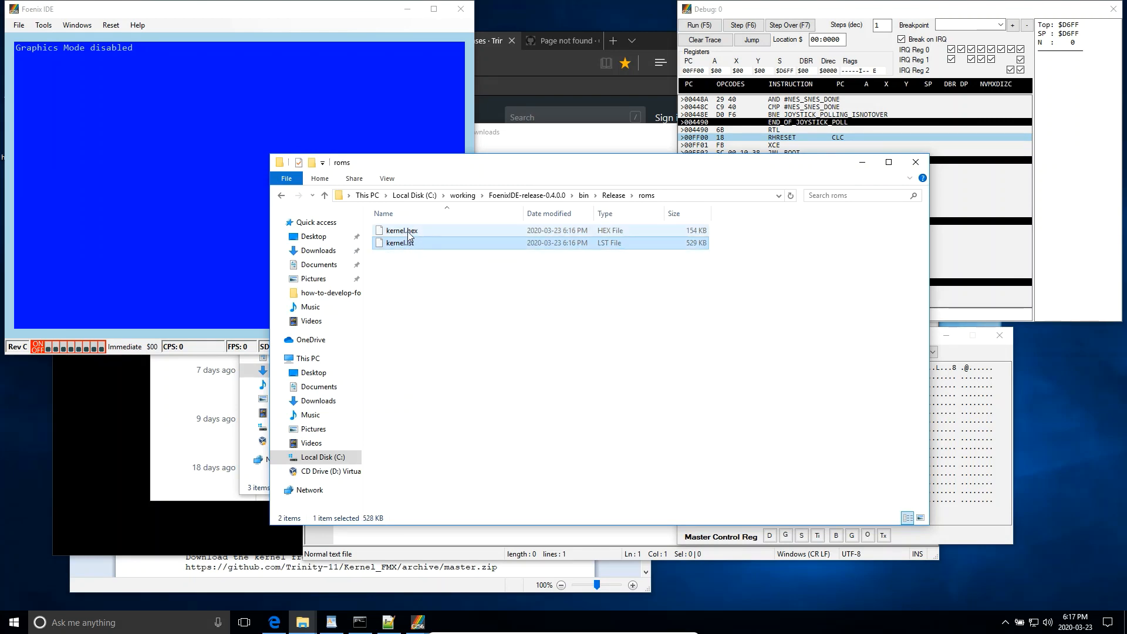
Run the loaded kernel from the Foenix IDE debugger and move the emulator window slightly inward from the screen corner.
click(841, 39)
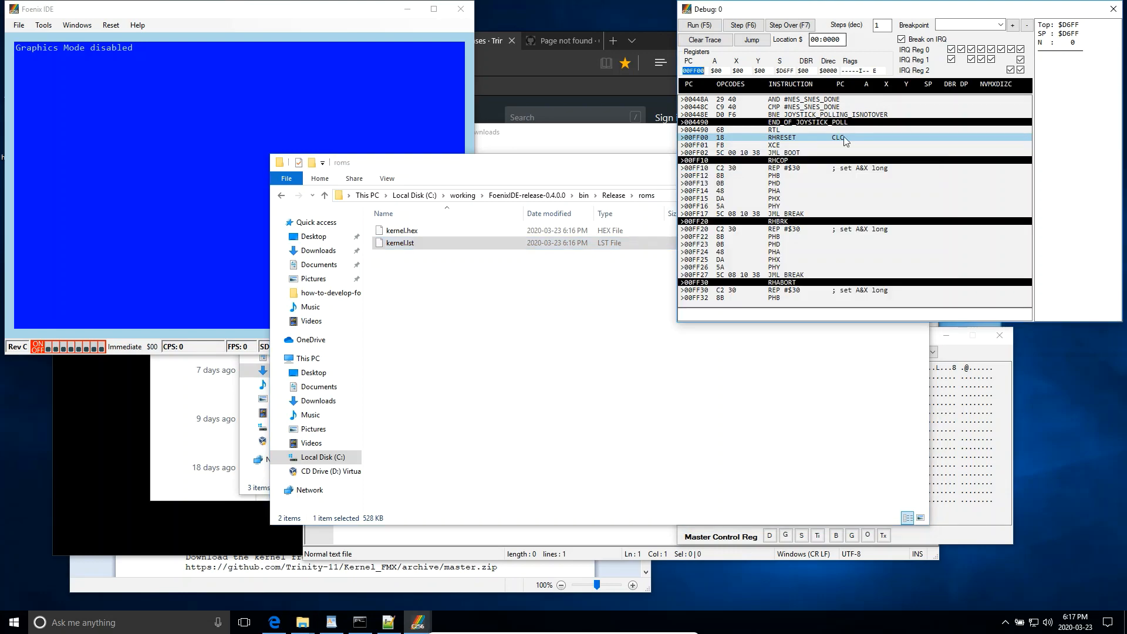
click(699, 25)
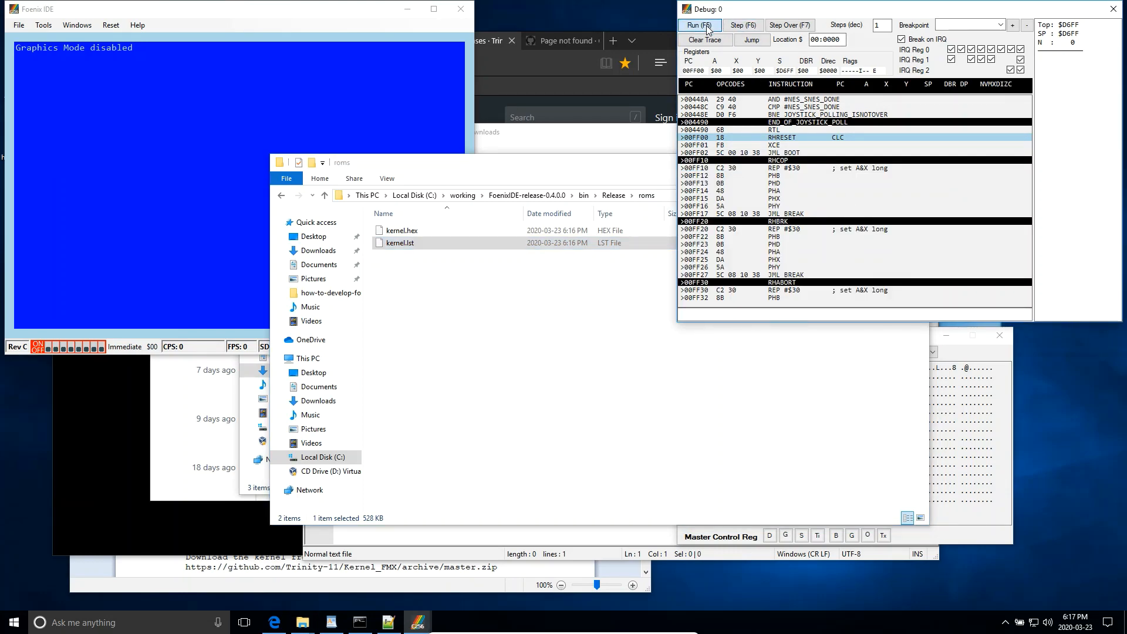
click(365, 24)
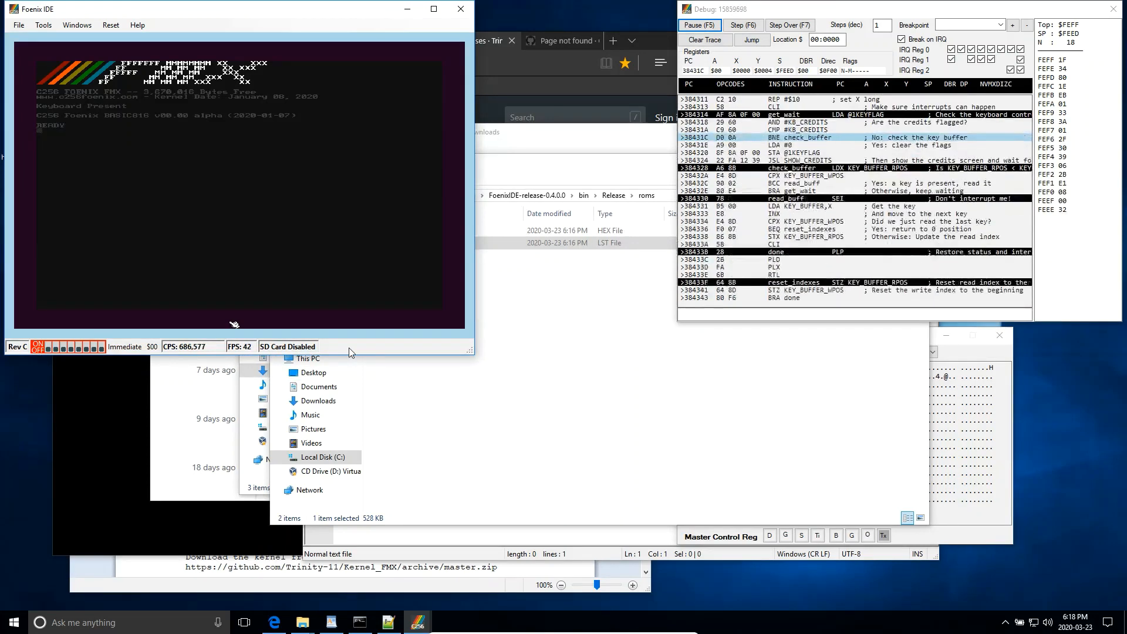
drag(208, 14, 233, 41)
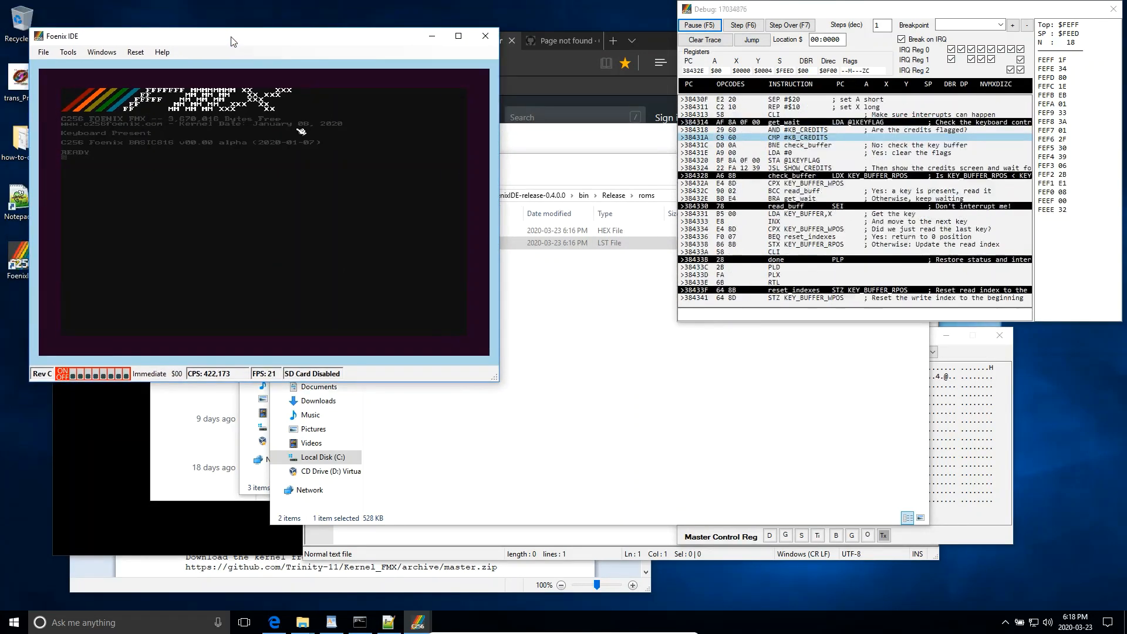
Halt the running kernel with the debugger's Step command and close the roms folder window.
click(751, 30)
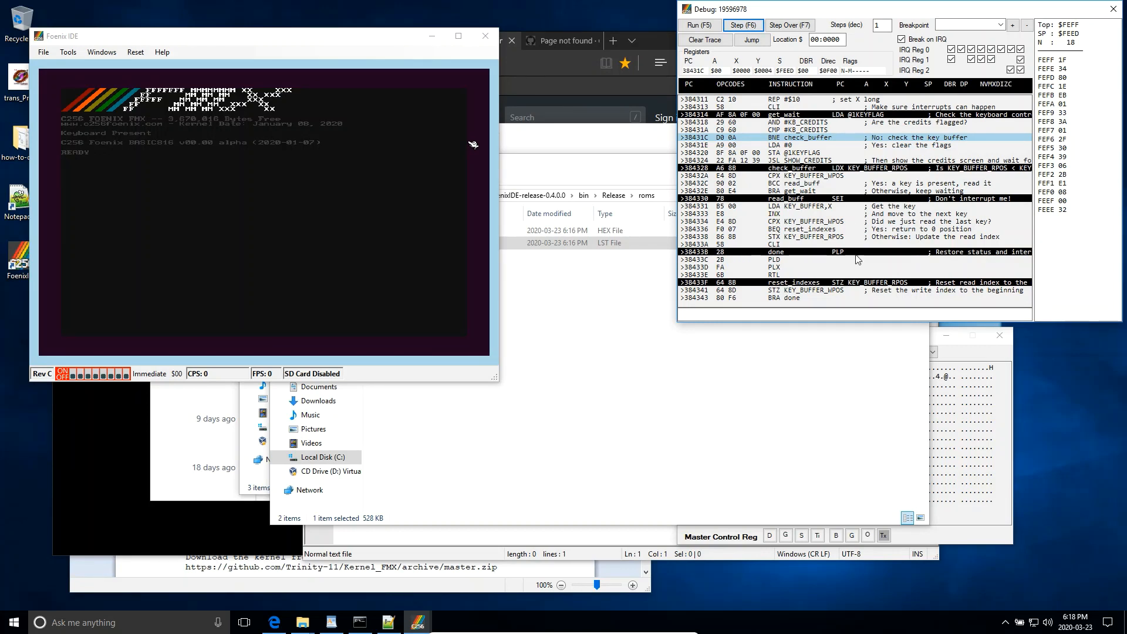
click(630, 399)
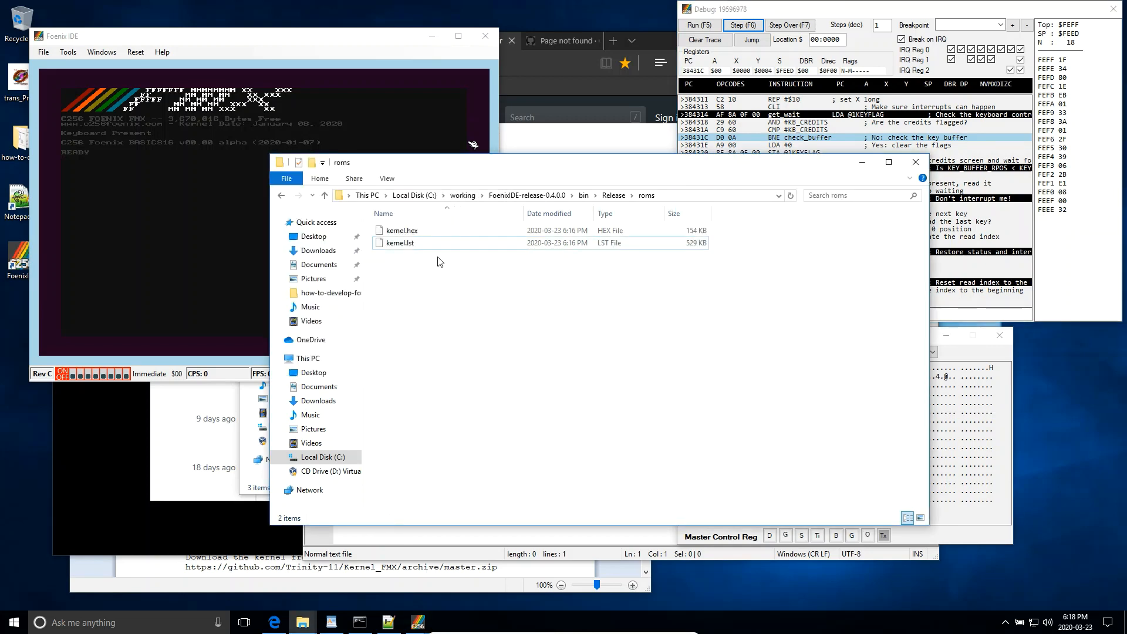
click(925, 166)
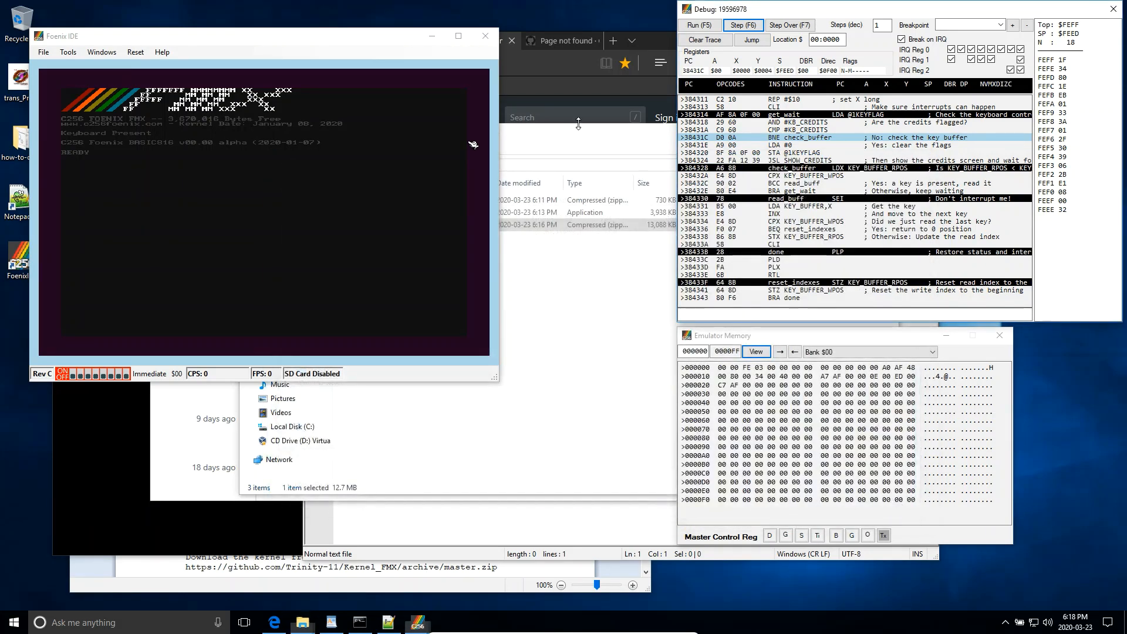
click(551, 41)
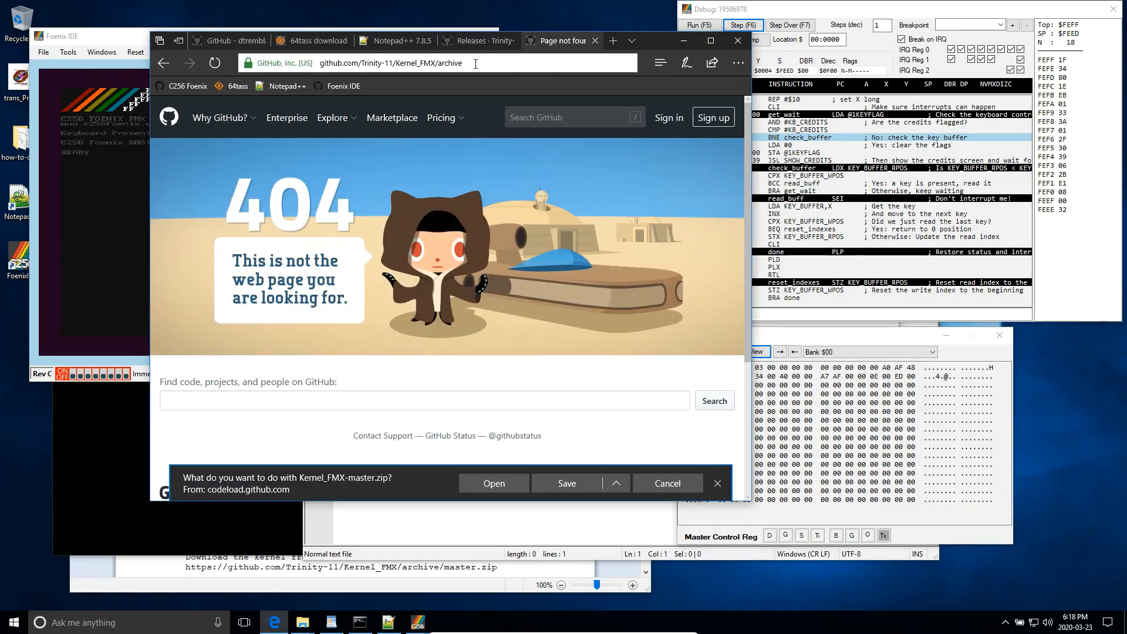
click(481, 64)
click(482, 63)
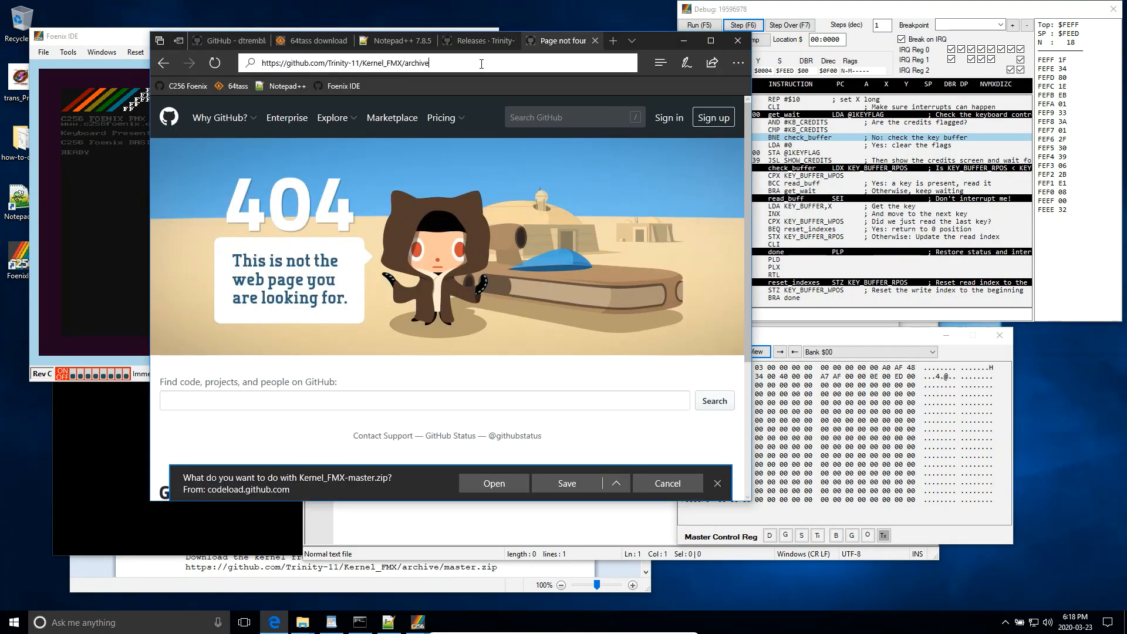
text(master.zip)
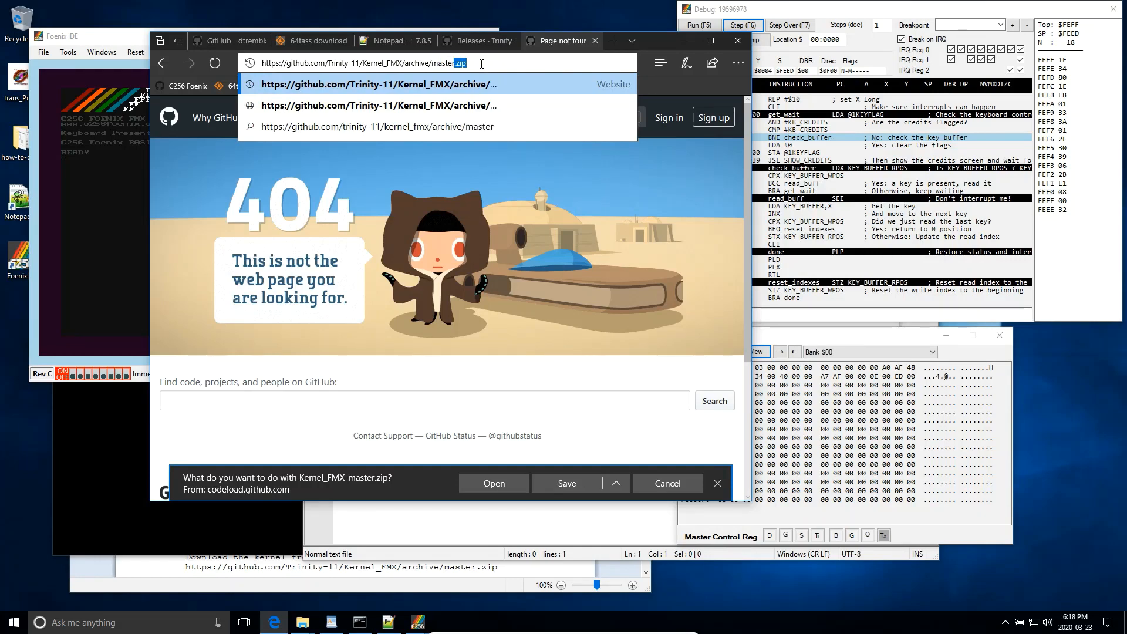
key(Return)
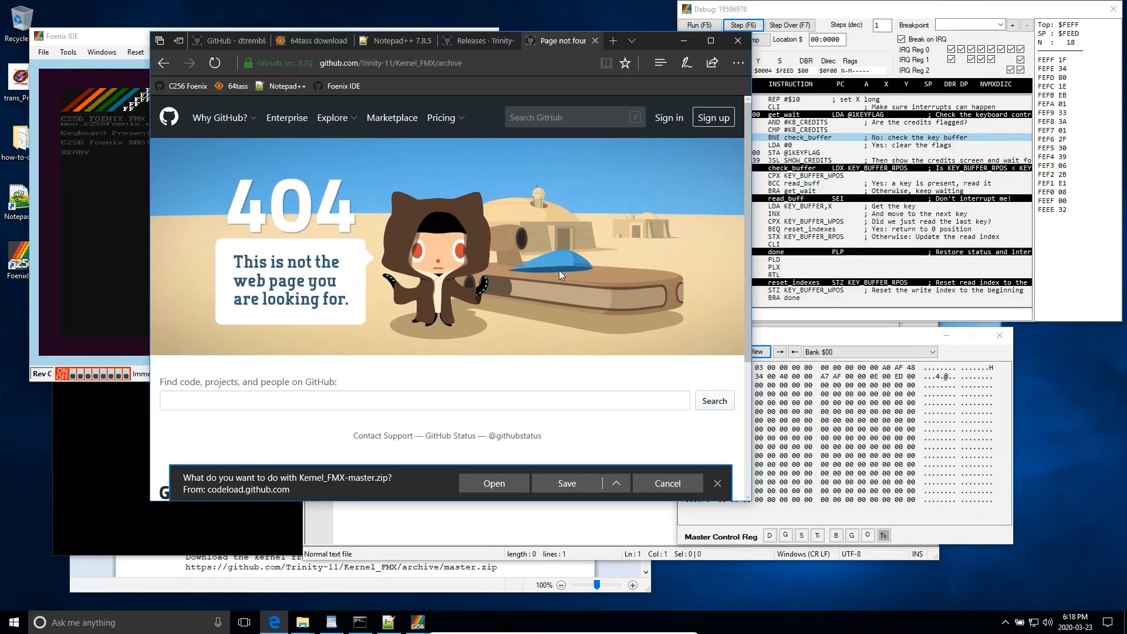
Check the C256 Foenix Kernel section of the GitHub readme, save Kernel_FMX-master.zip and show it in the Downloads folder.
click(253, 39)
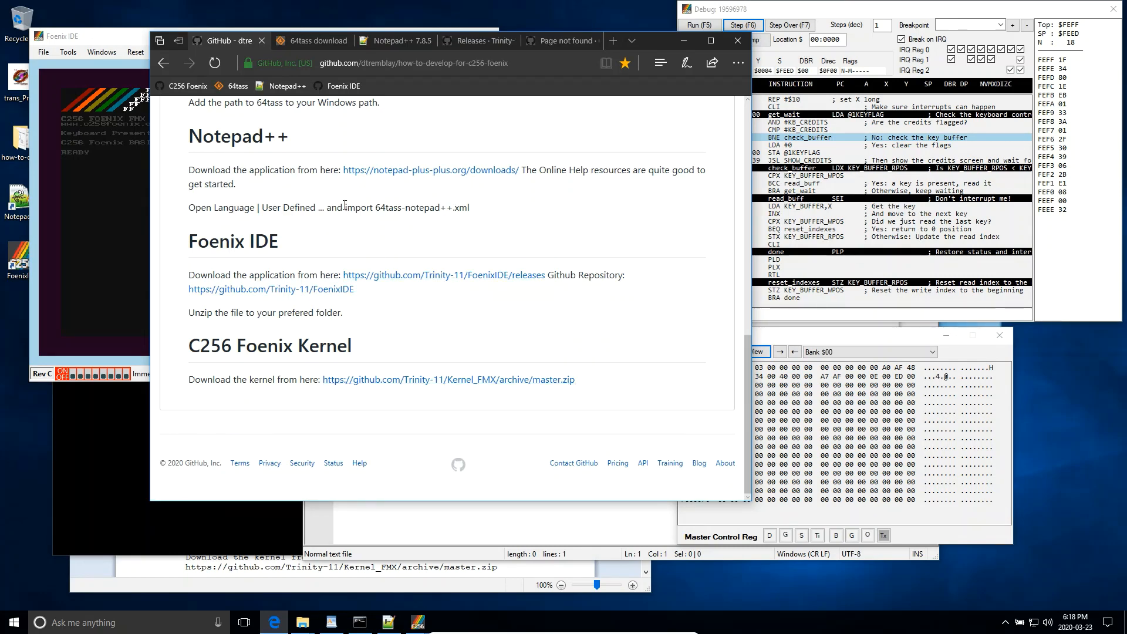
scroll(432, 279, up, 6)
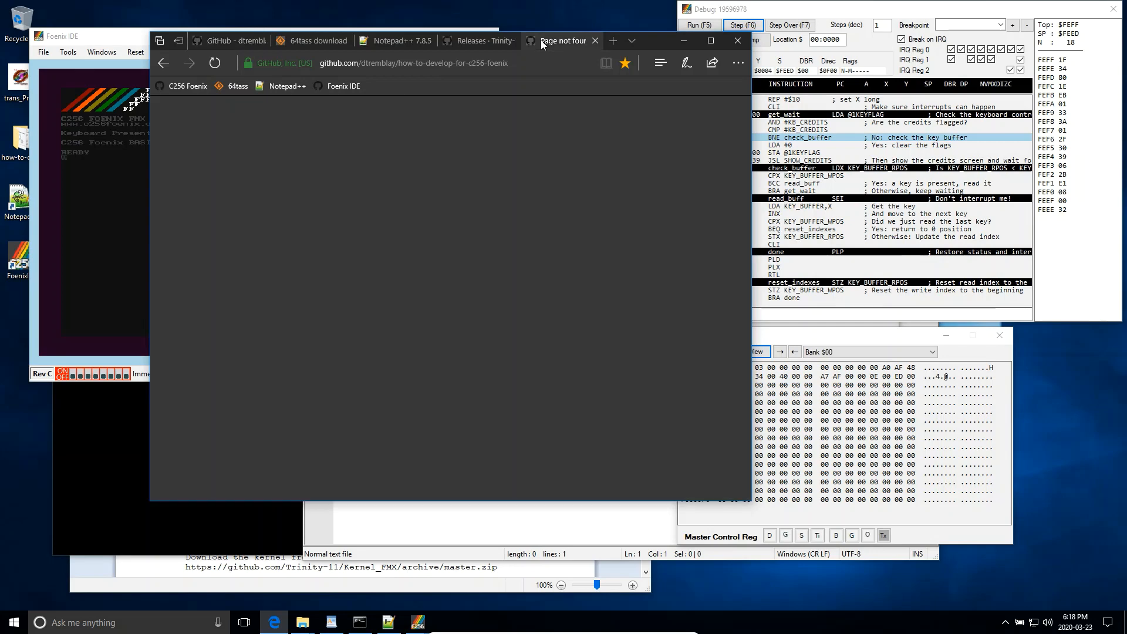
click(541, 40)
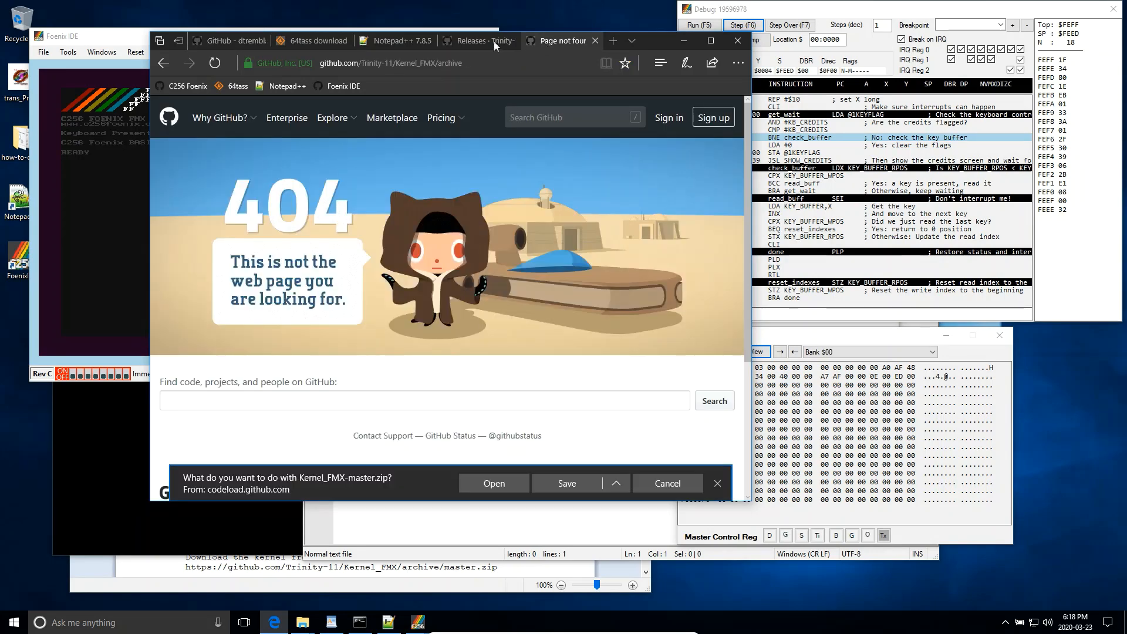
click(573, 484)
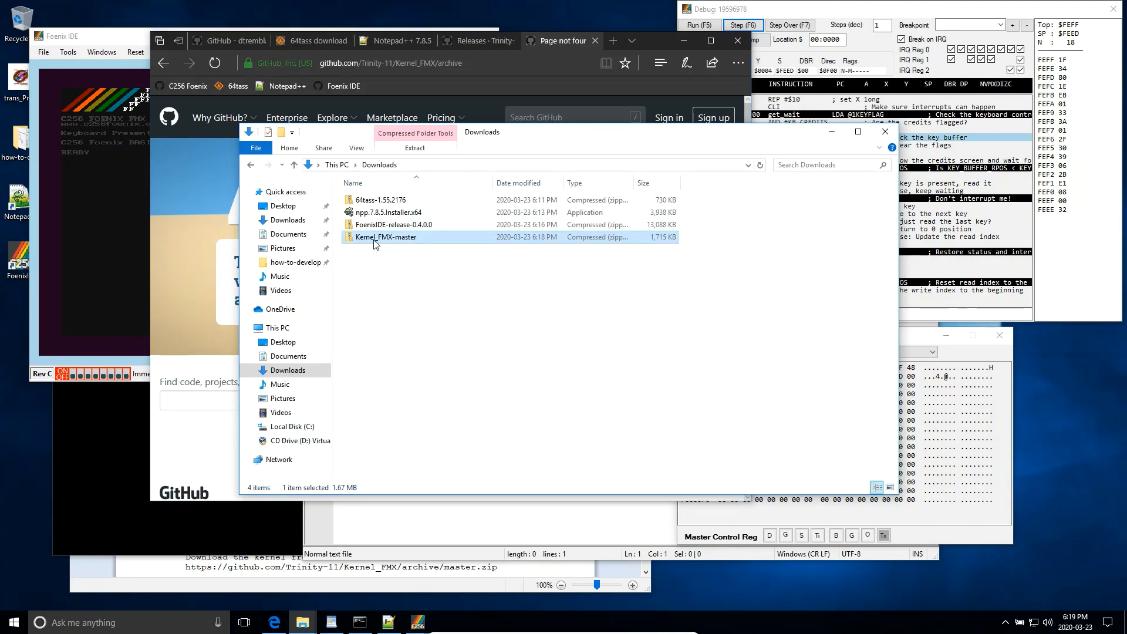
Extract the Kernel_FMX-master zip archive to c:\working.
right_click(374, 243)
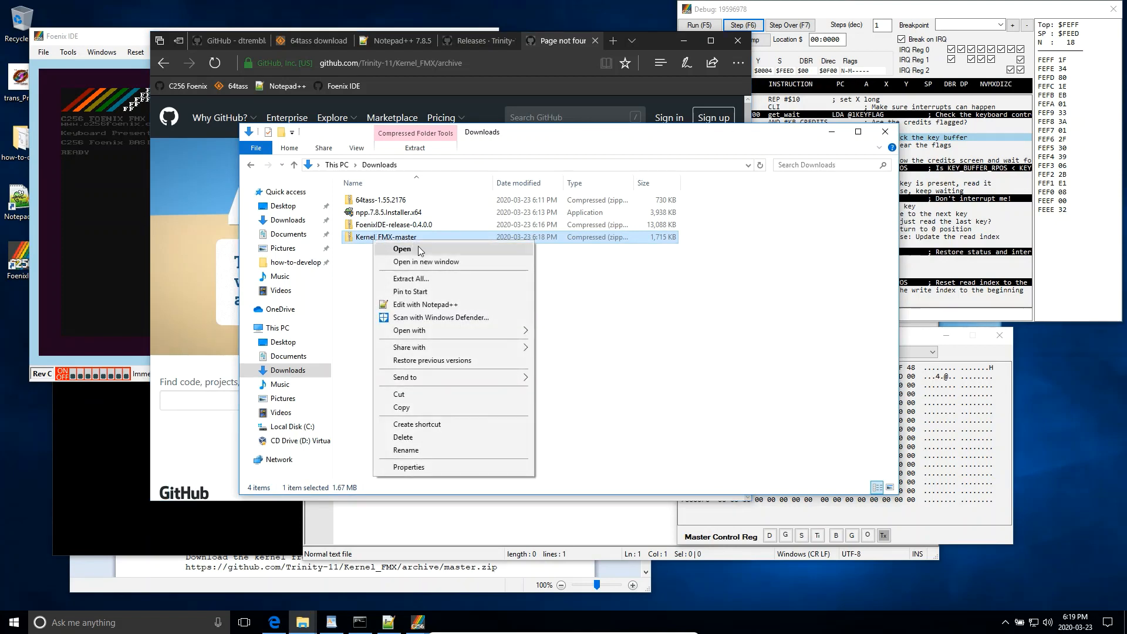
click(431, 278)
text(c:\)
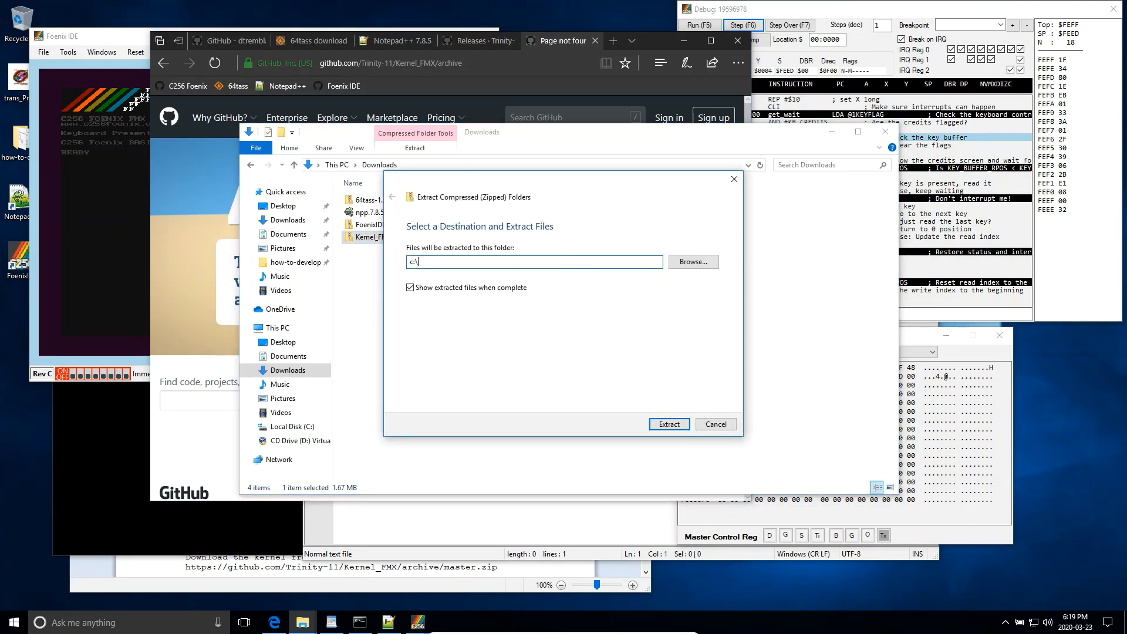
text(working)
key(Return)
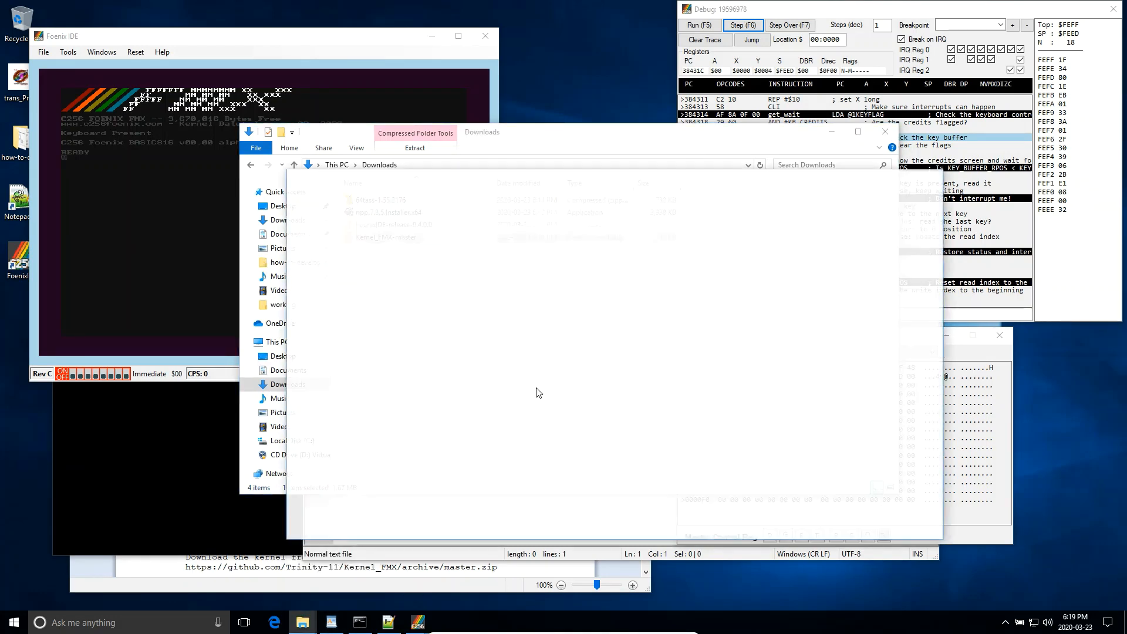
Open the extracted Kernel_FMX-master folder and point out its kernel.hex and kernel.bin files.
double_click(430, 272)
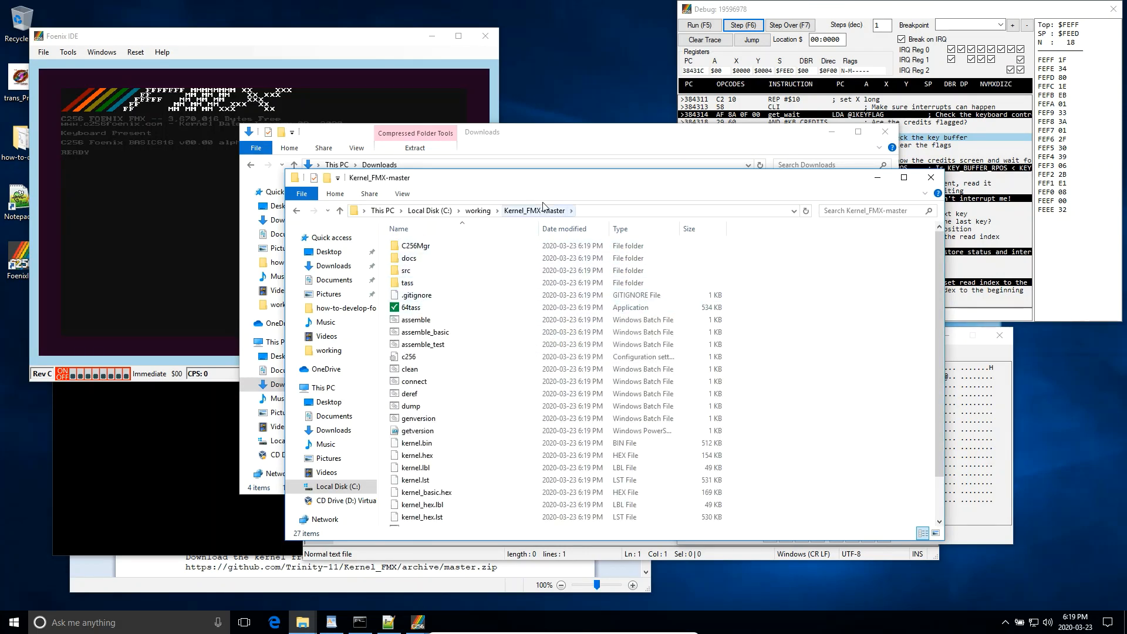
scroll(457, 374, down, 1)
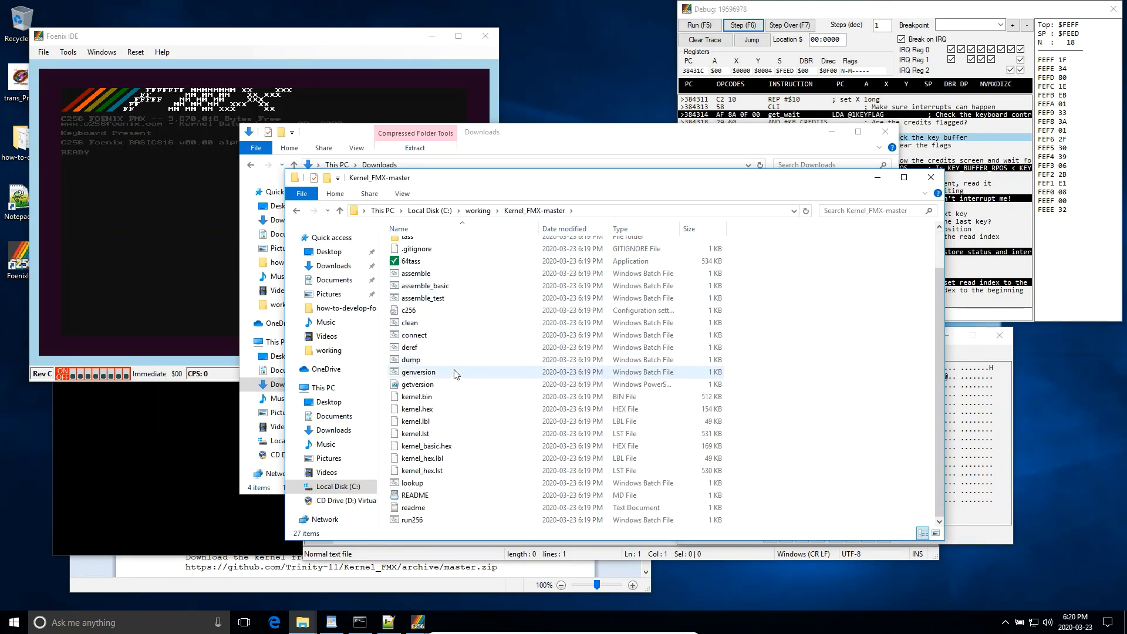
click(436, 412)
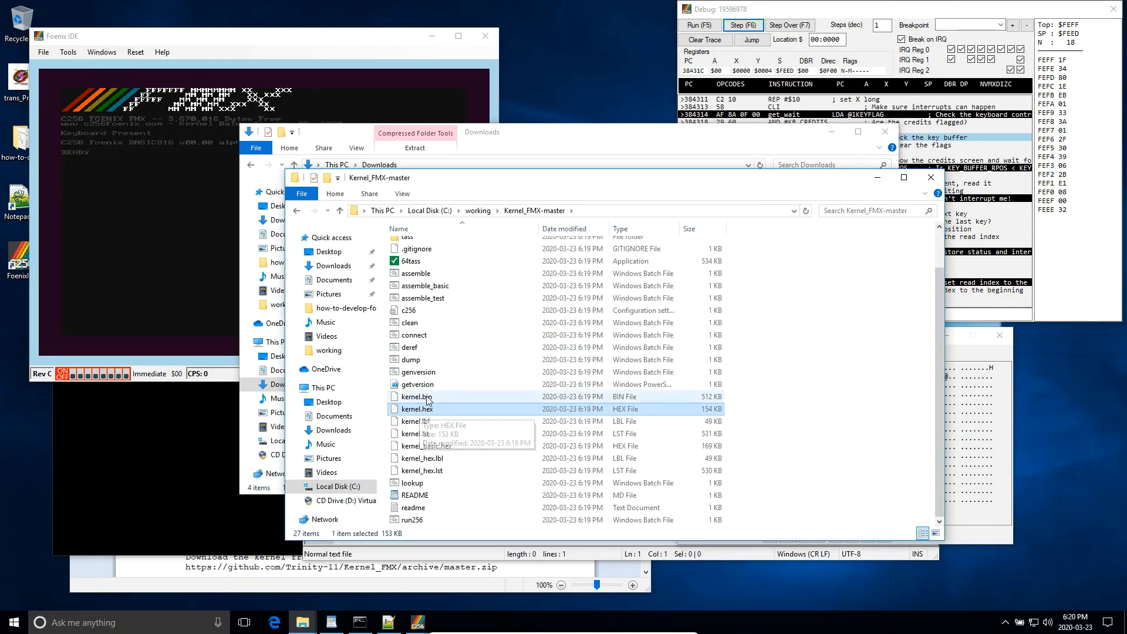
click(426, 401)
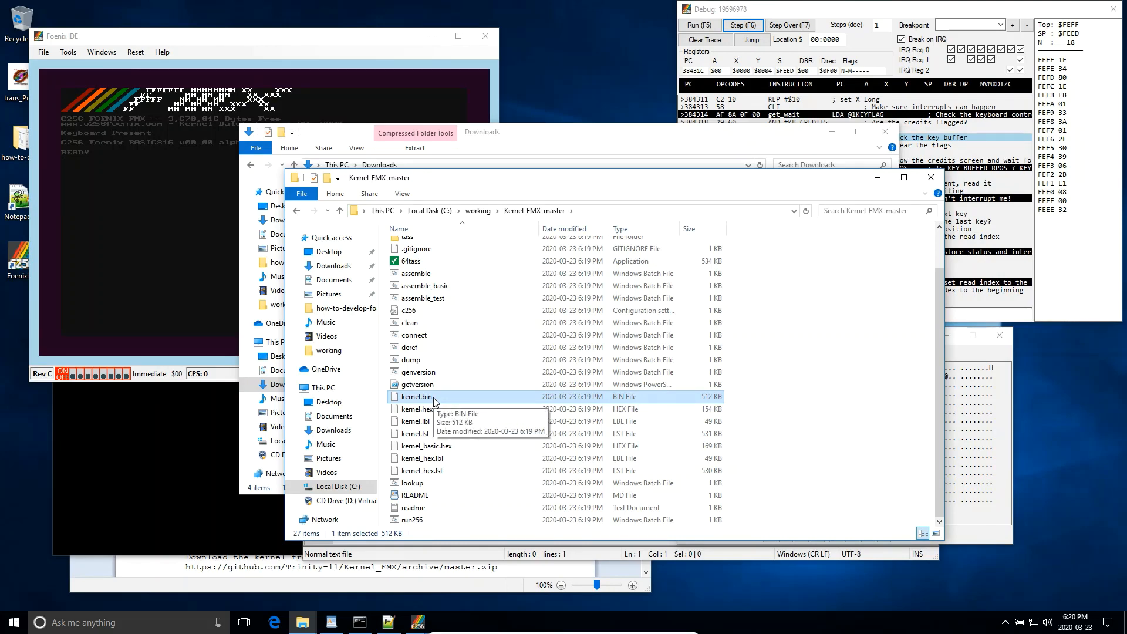
Open the src folder inside Kernel_FMX-master and find the kernel.asm source file.
scroll(434, 402, up, 1)
double_click(405, 272)
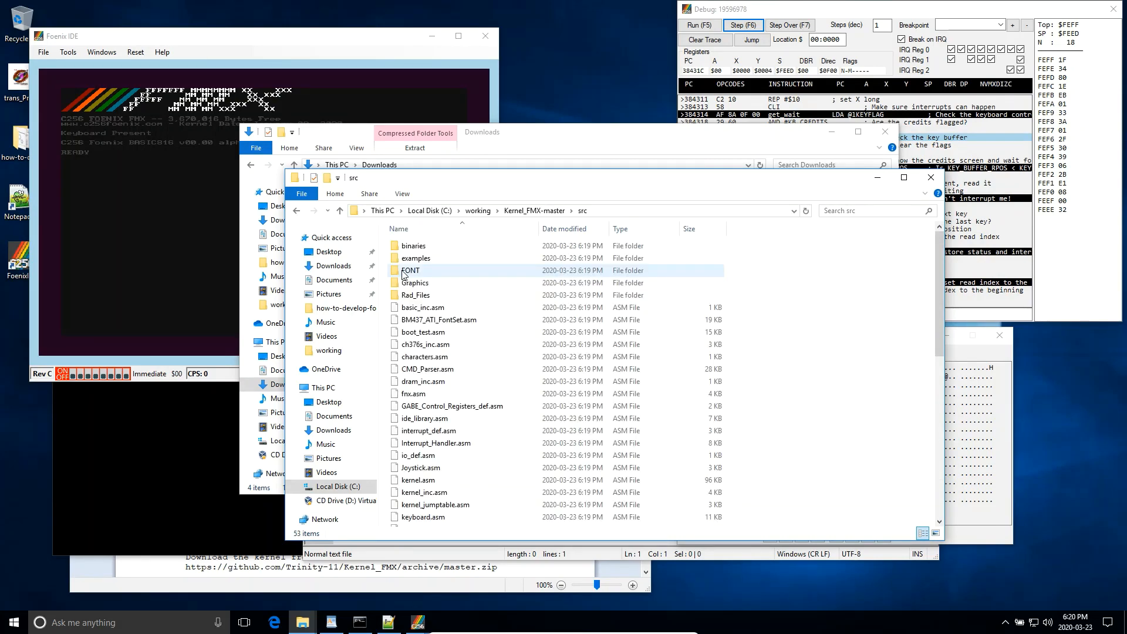
scroll(438, 493, down, 3)
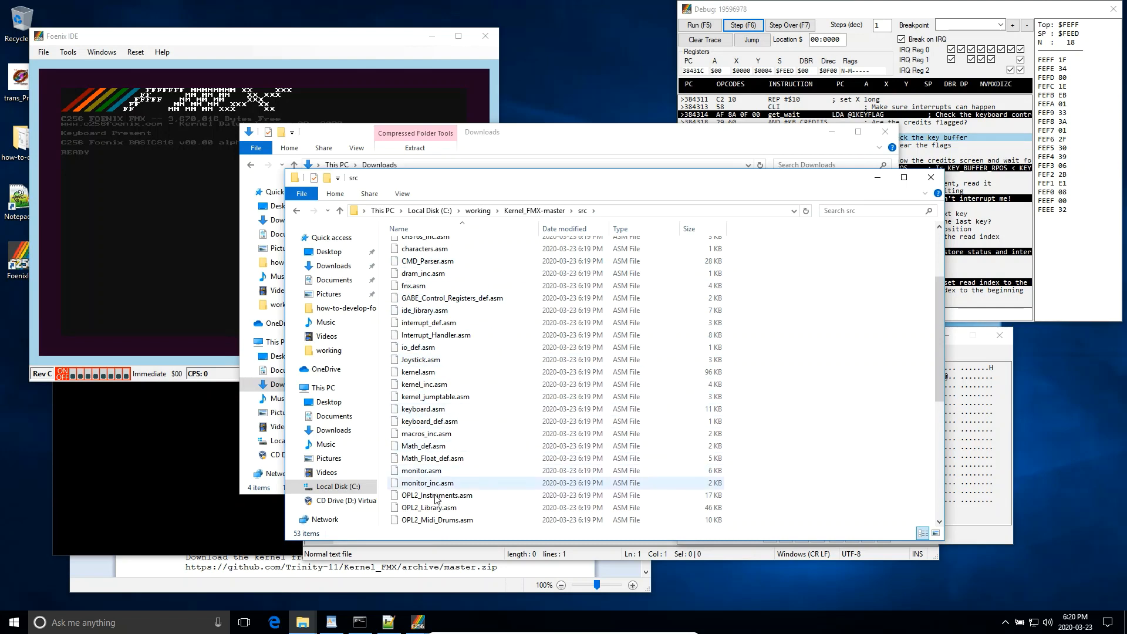
Make Notepad++ from C:\Program Files\Notepad++ the default app for .asm files, starting from kernel.asm.
click(412, 376)
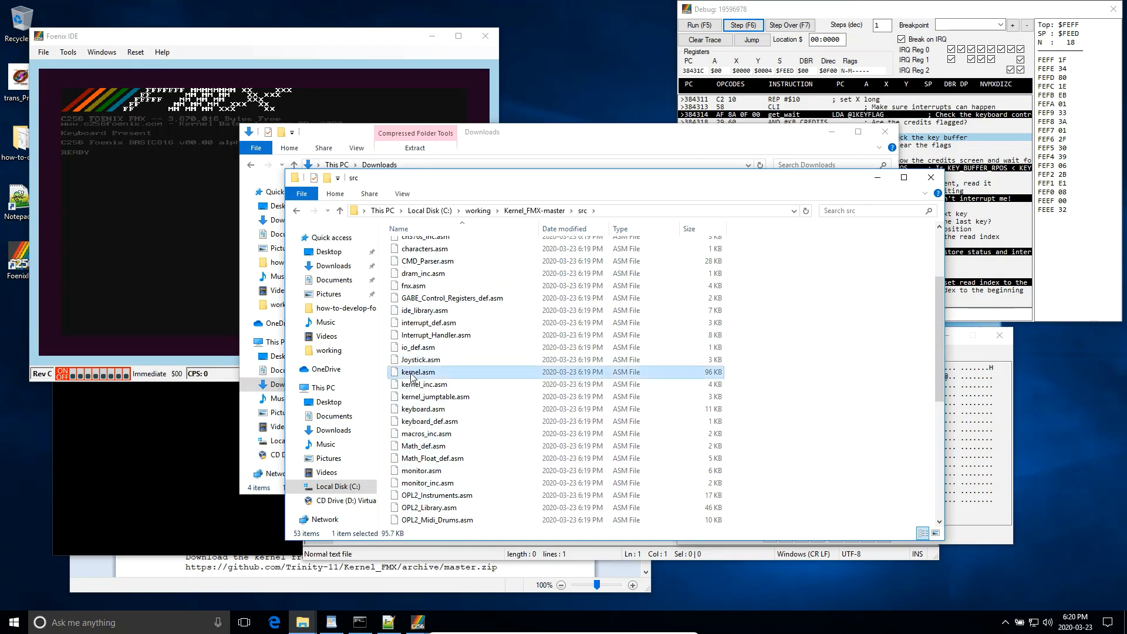
right_click(412, 375)
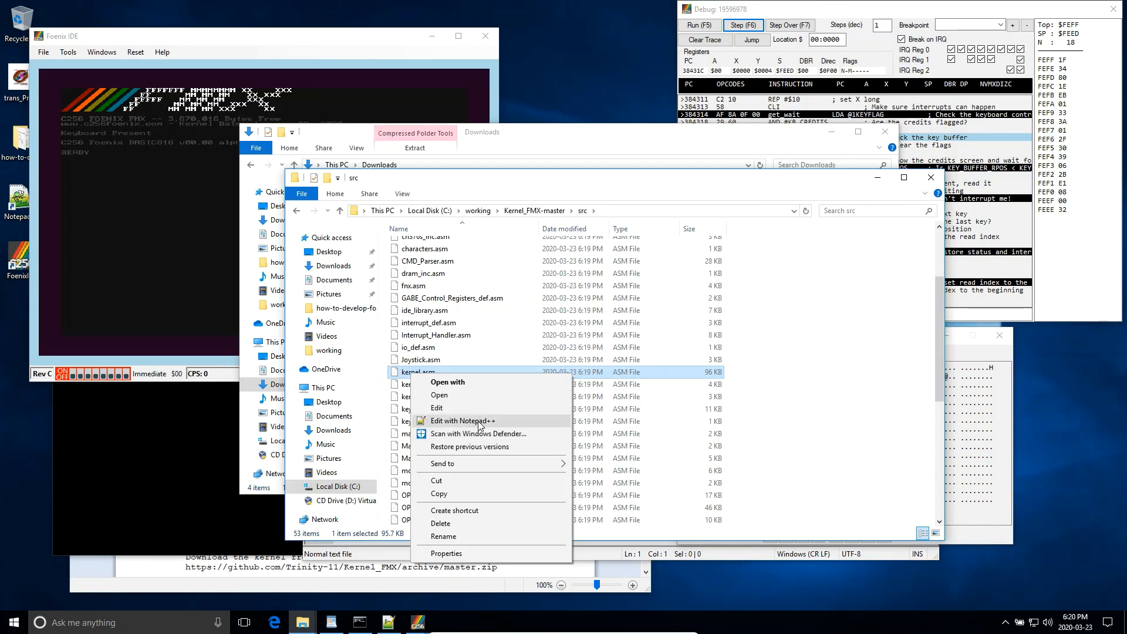
click(461, 383)
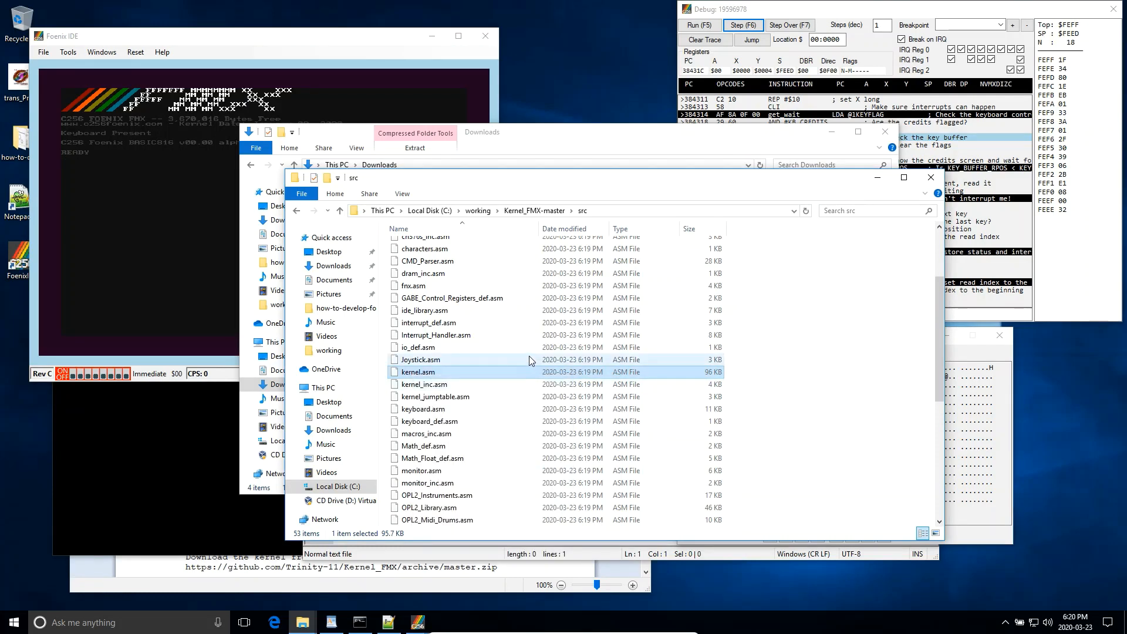
click(510, 294)
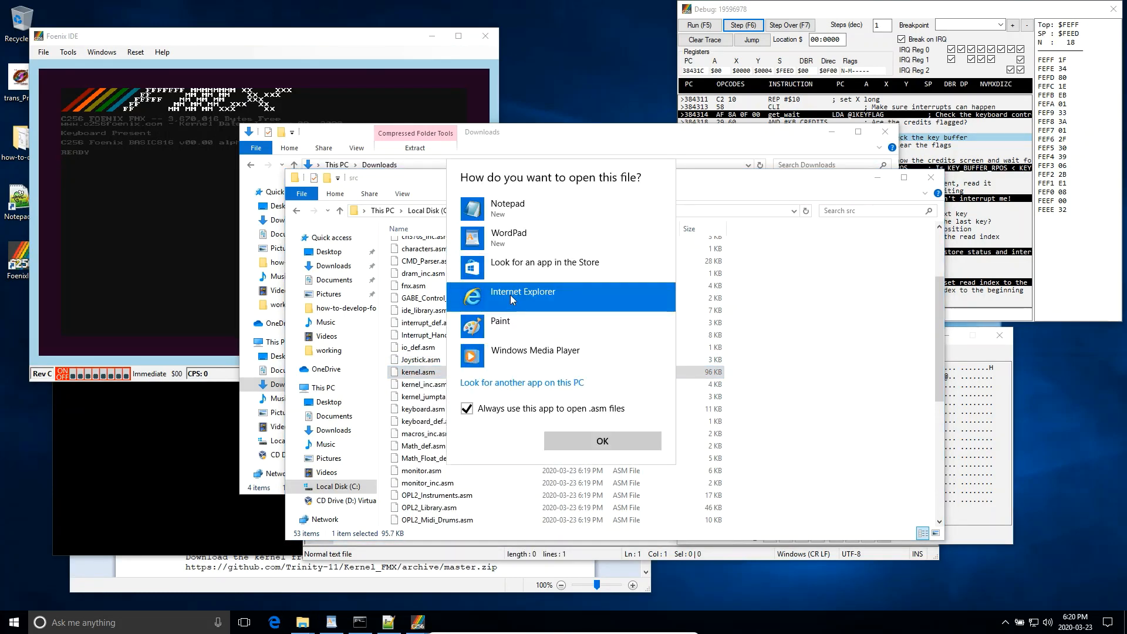
click(529, 382)
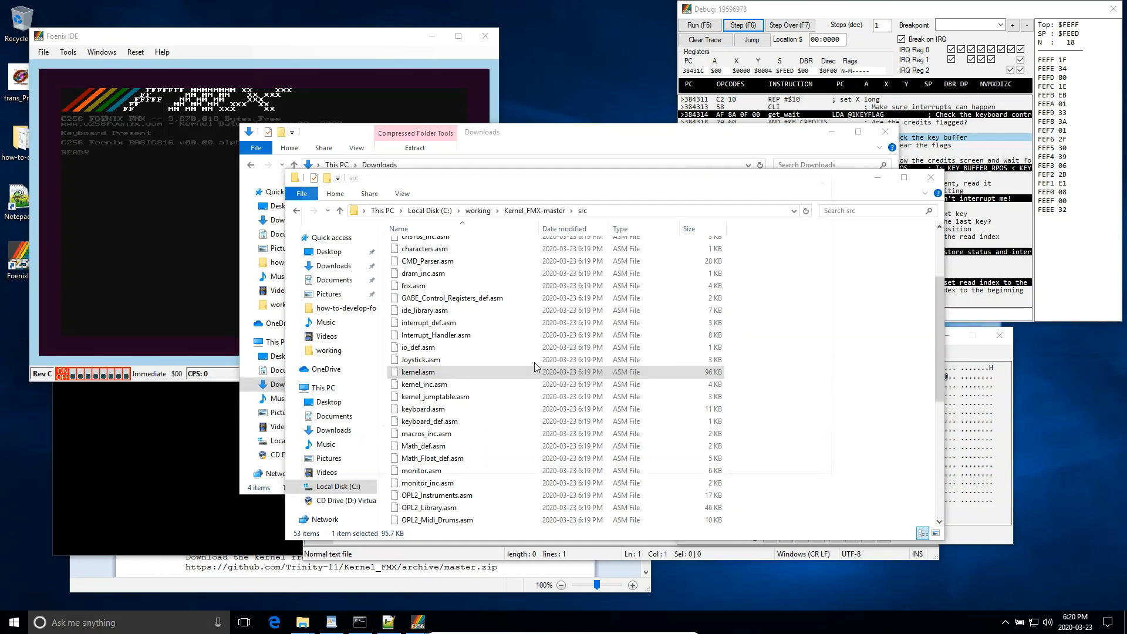
double_click(423, 274)
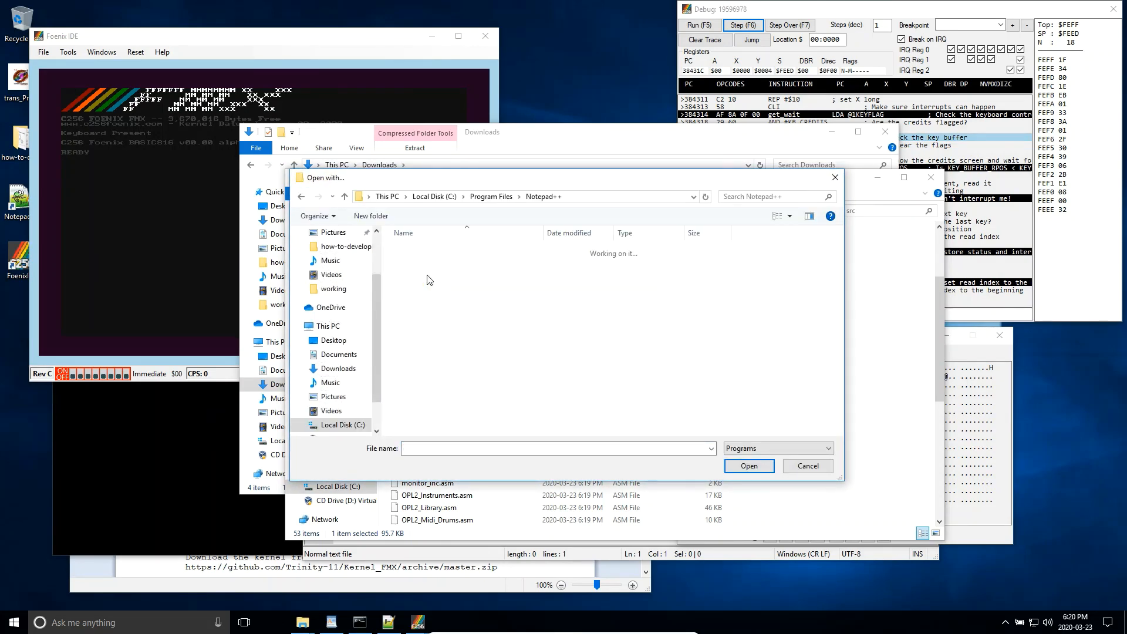
double_click(421, 299)
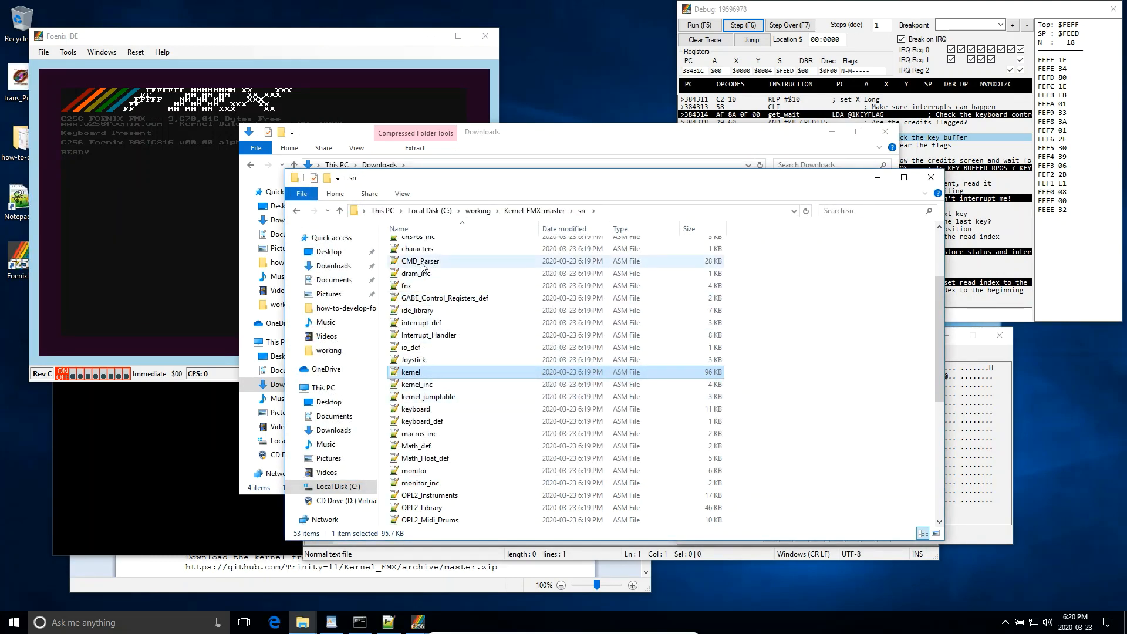
Open kernel.asm in Notepad++, dismissing the app-choice dialog if it appears.
double_click(415, 375)
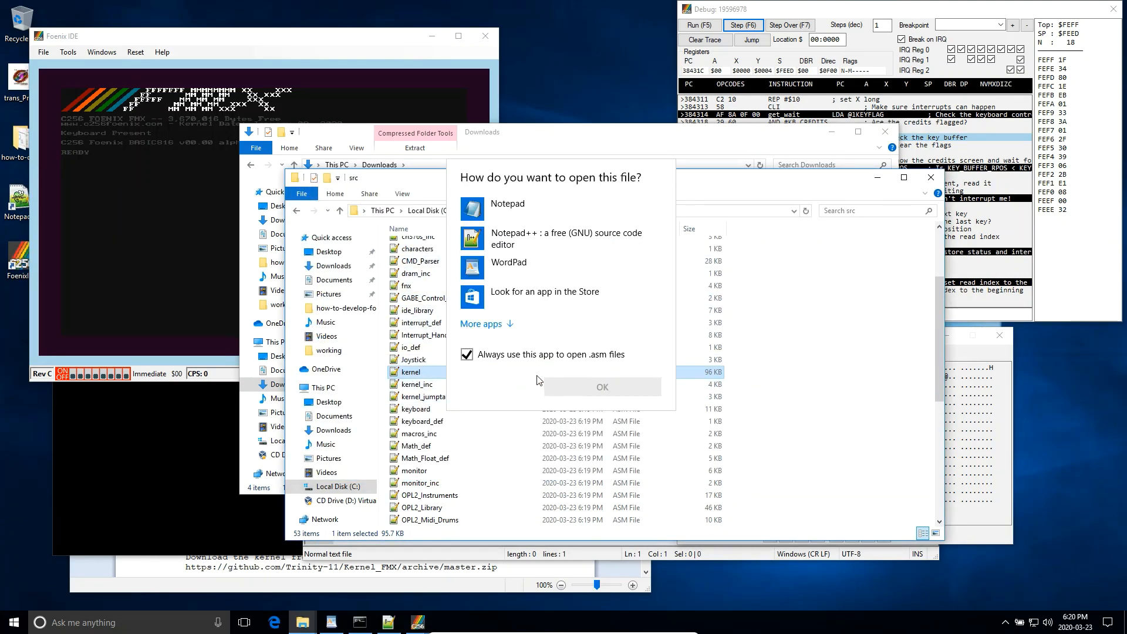
click(430, 179)
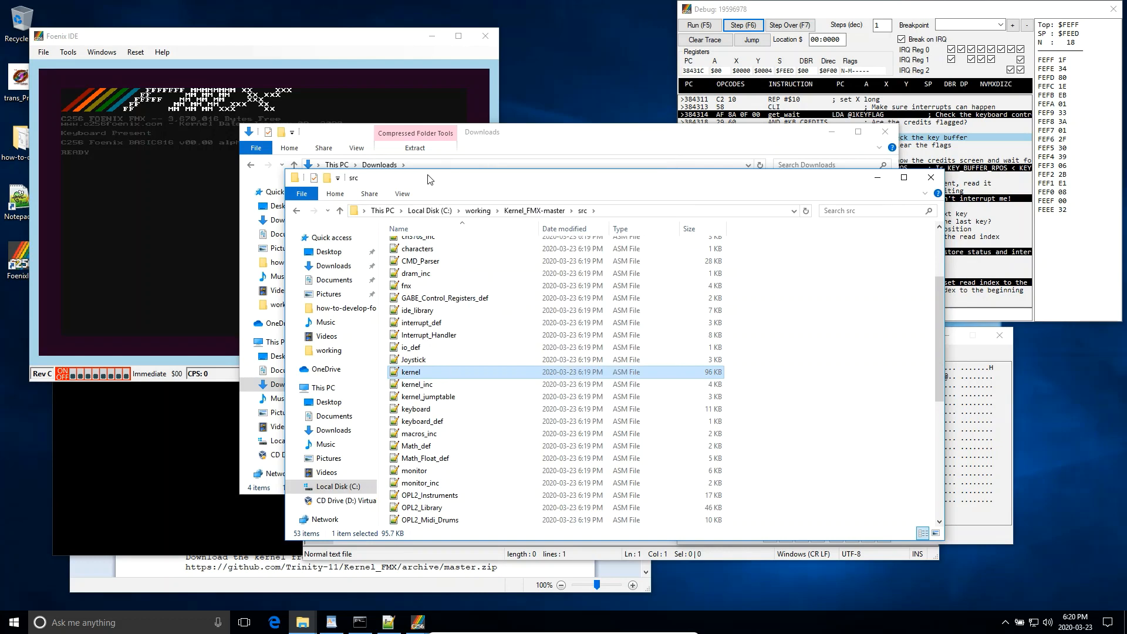
double_click(424, 374)
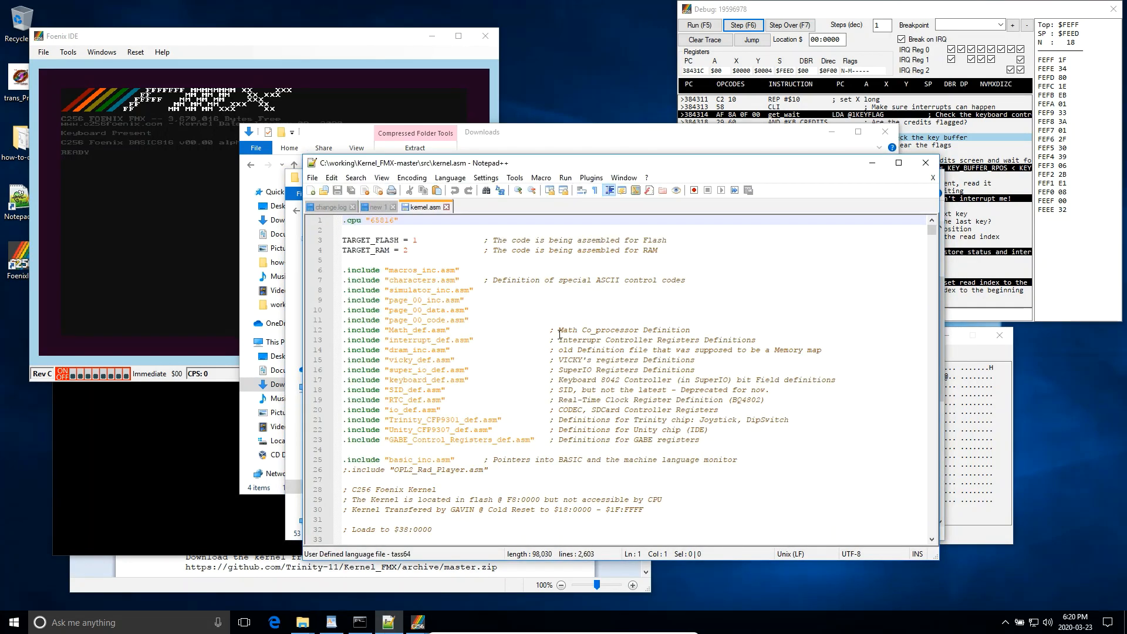
Examine the include directives at the start of kernel.asm and the IBOOT boot code that follows them.
scroll(558, 334, down, 11)
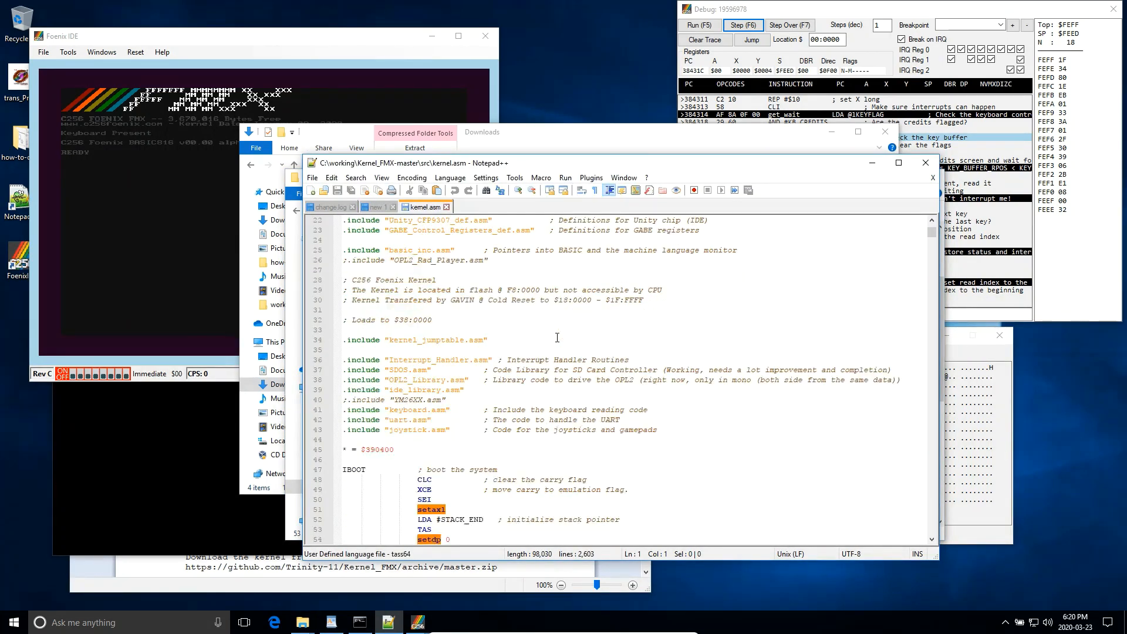
scroll(557, 338, up, 10)
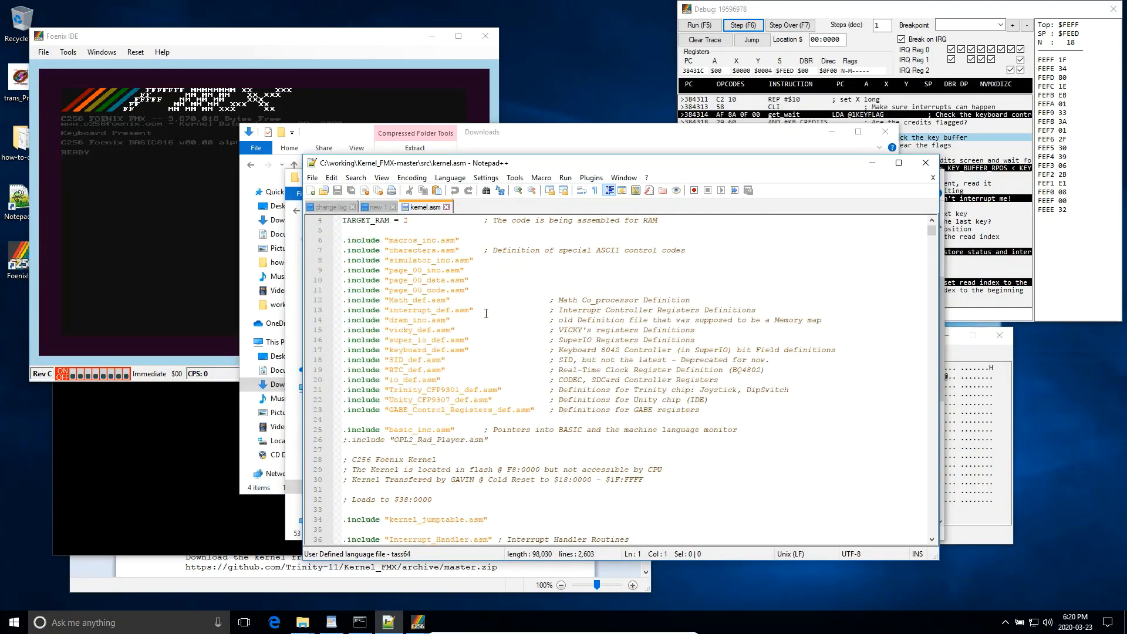
scroll(479, 295, down, 8)
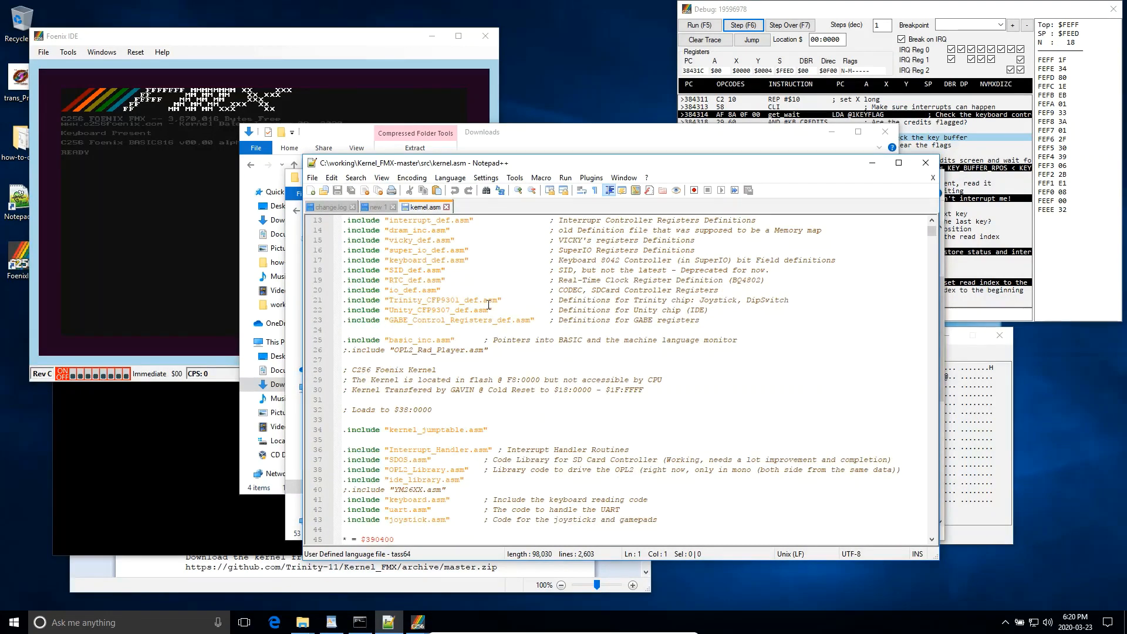
scroll(476, 409, down, 6)
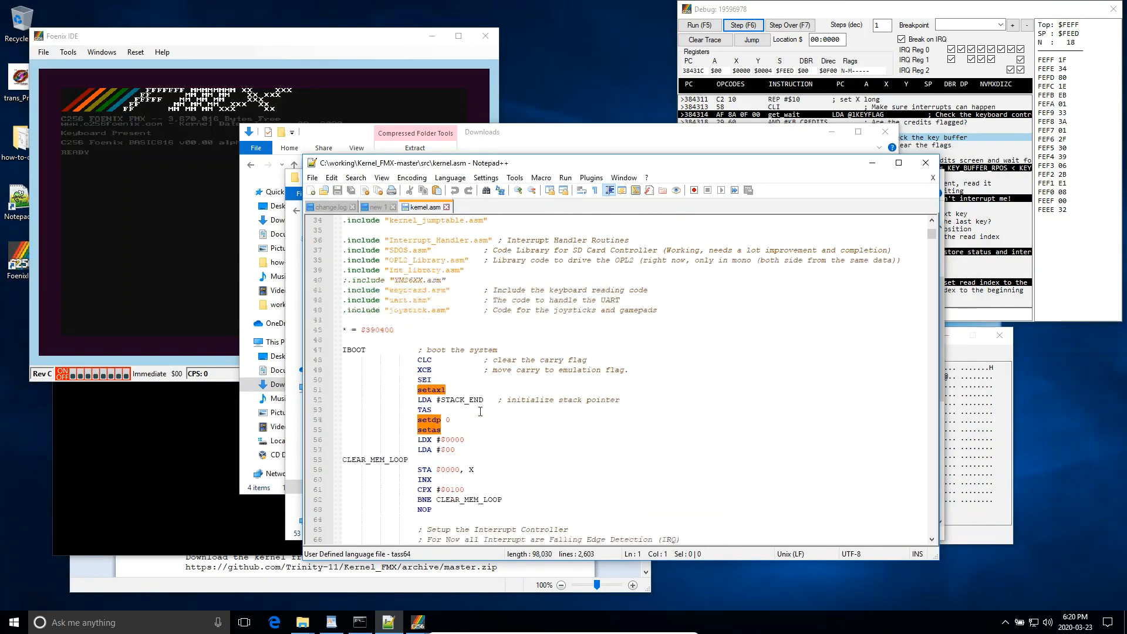
scroll(476, 409, down, 5)
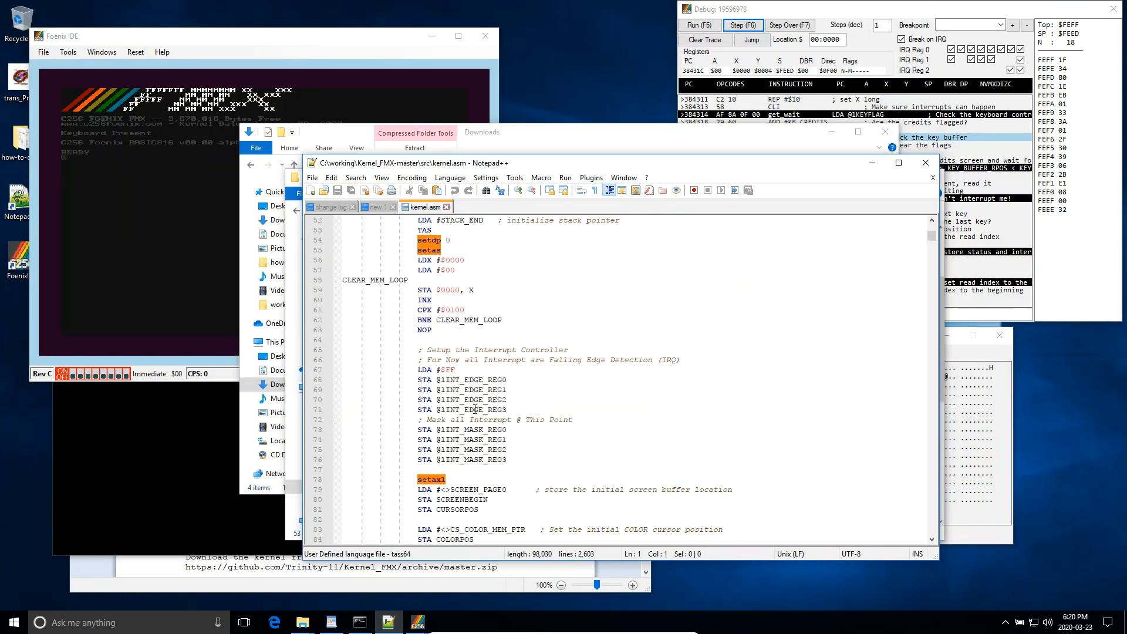
Examine the syntax highlighting of the setas macro and the $FF constant, and read further through the kernel.asm initialization code.
scroll(449, 329, up, 3)
click(429, 239)
double_click(434, 250)
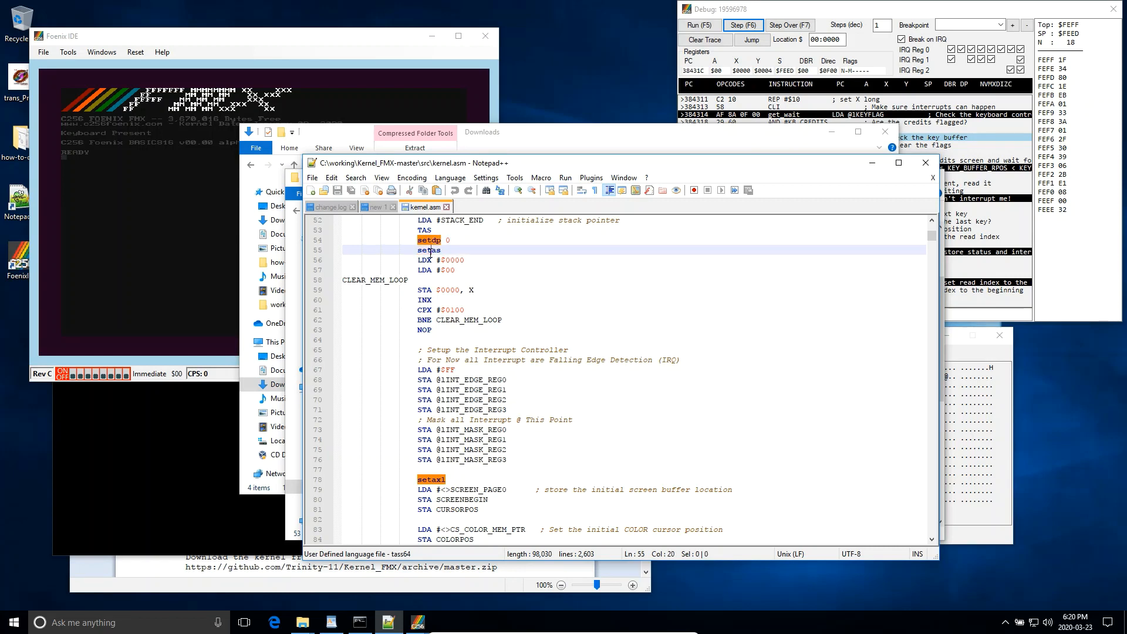
scroll(449, 389, down, 1)
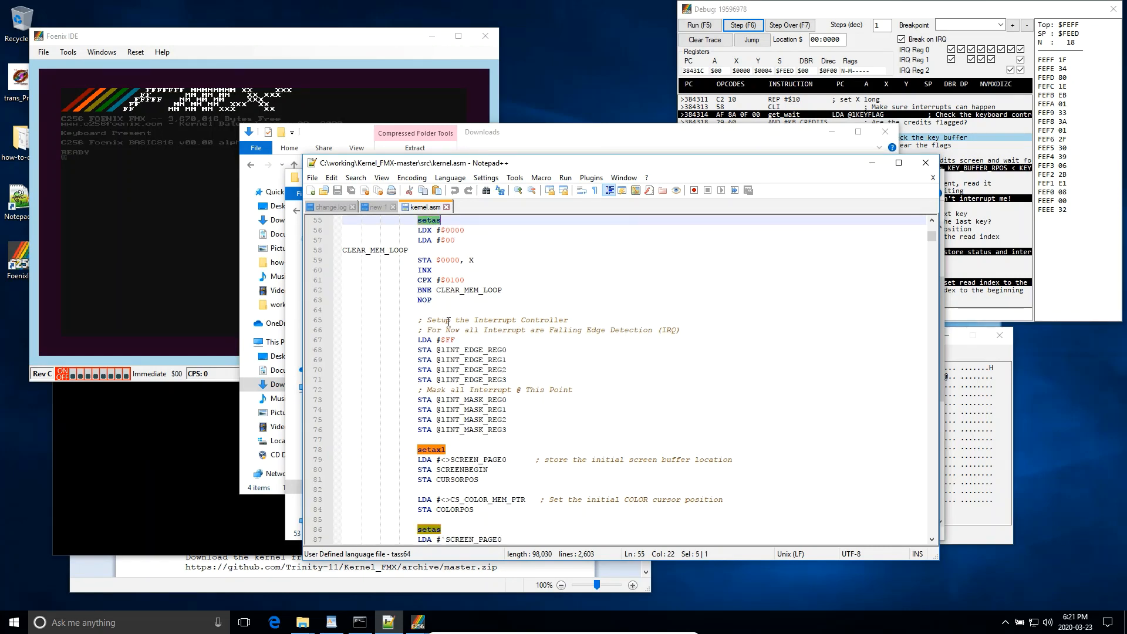
scroll(421, 270, down, 2)
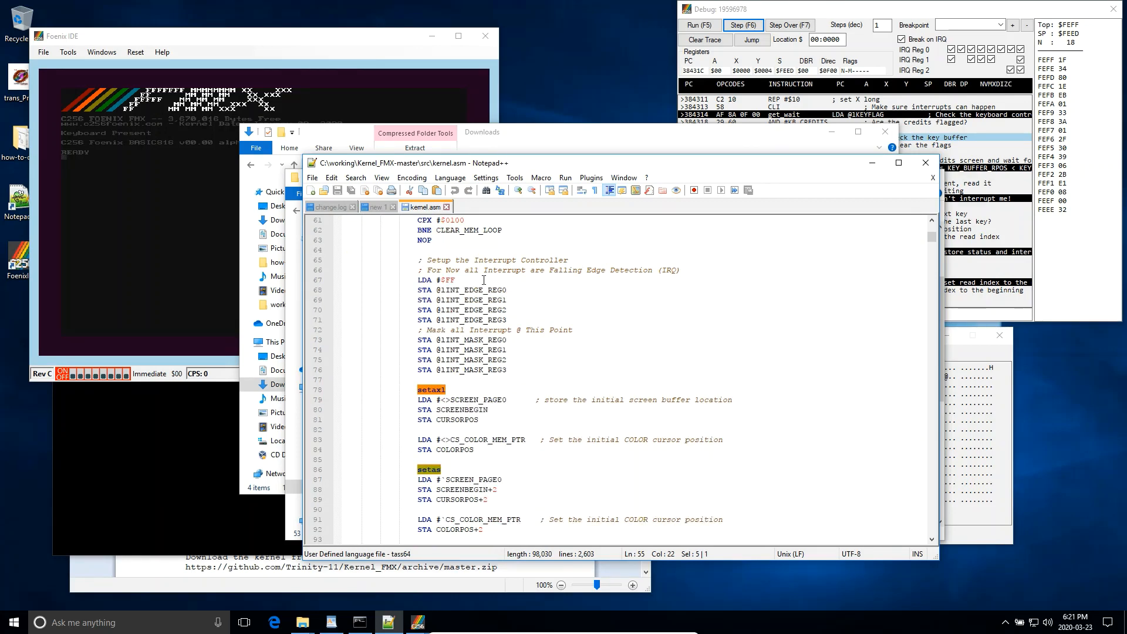
double_click(452, 280)
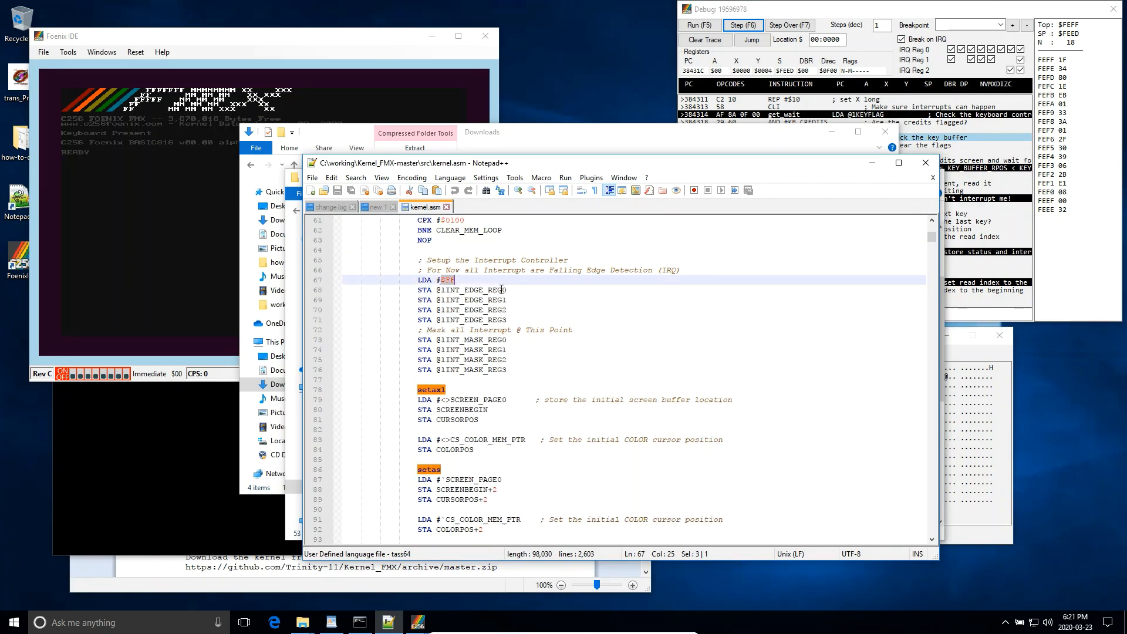
click(486, 390)
scroll(491, 389, down, 11)
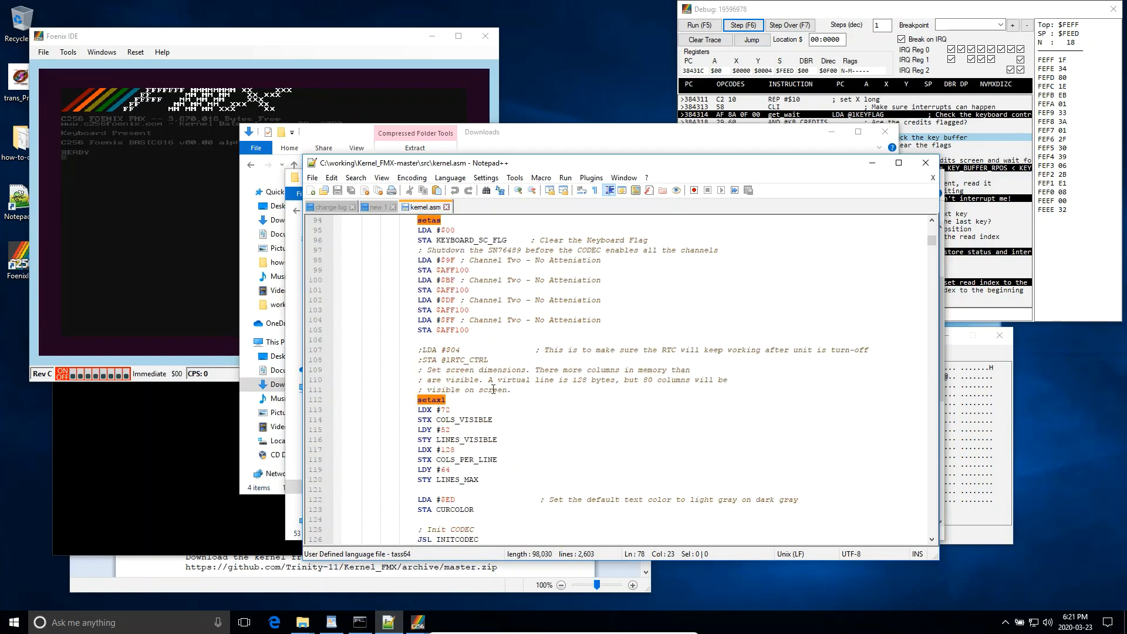
scroll(493, 390, down, 15)
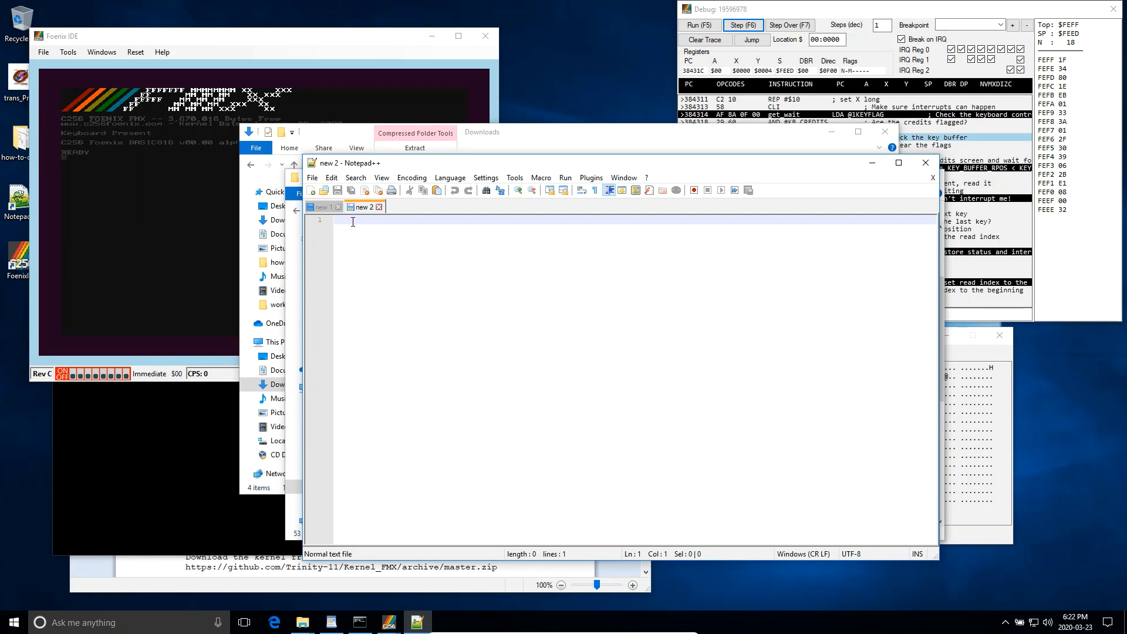
Start the new file with .cpu "65816" and .include "macros_inc.asm", and set its language to tass64.
text(.cpu "65816")
key(Return)
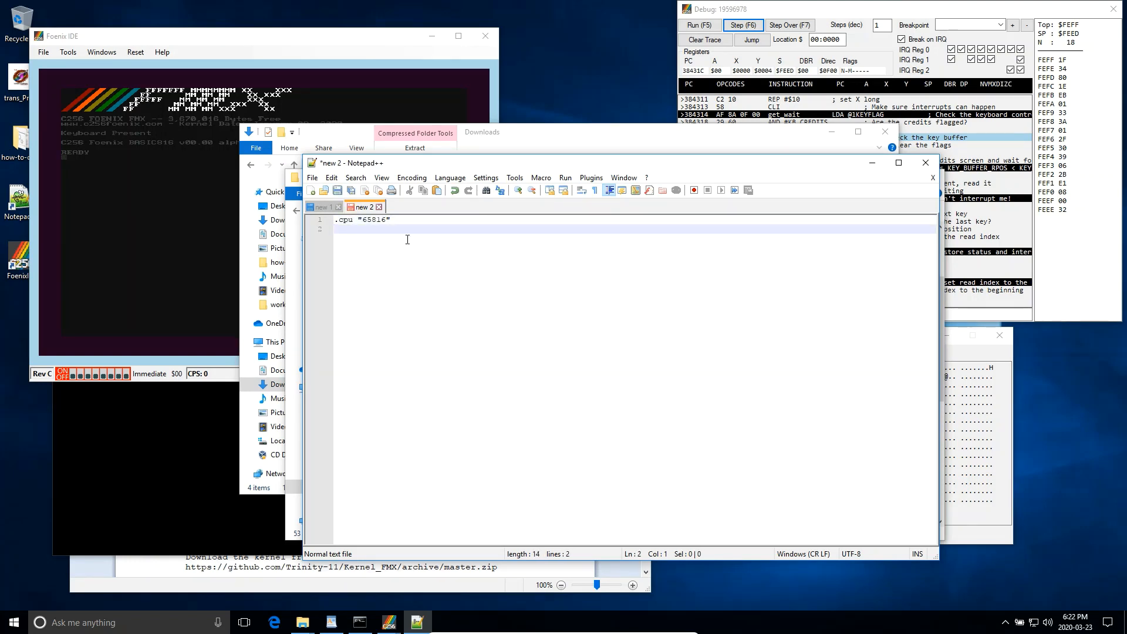
key(Return)
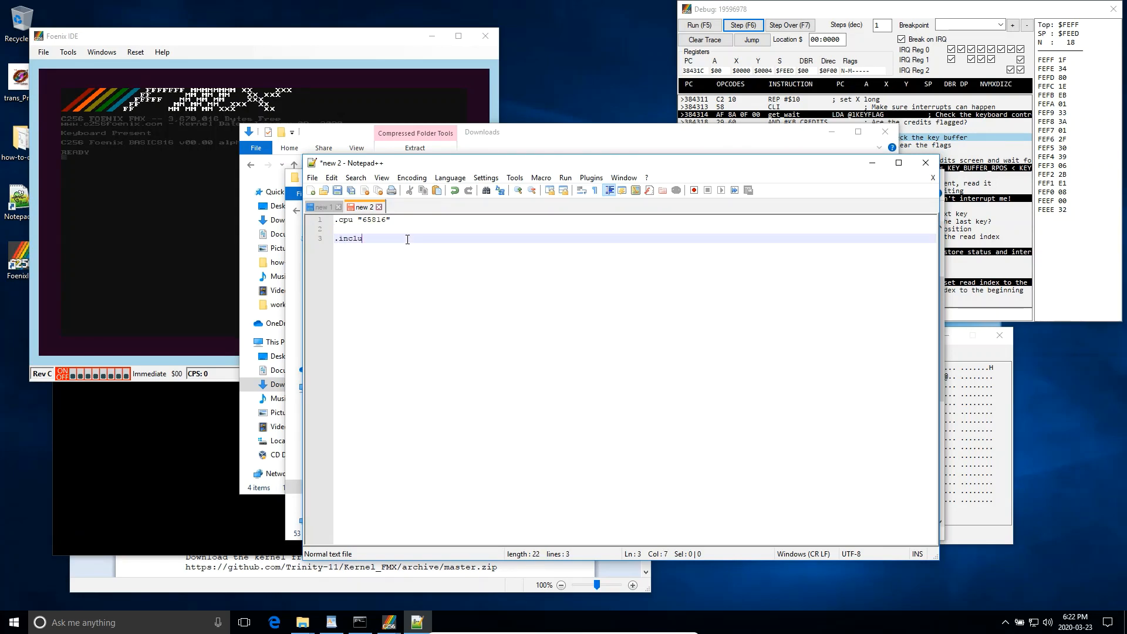
text(.include )
text("macros)
text(.inc)
text(.asm")
click(450, 177)
click(488, 493)
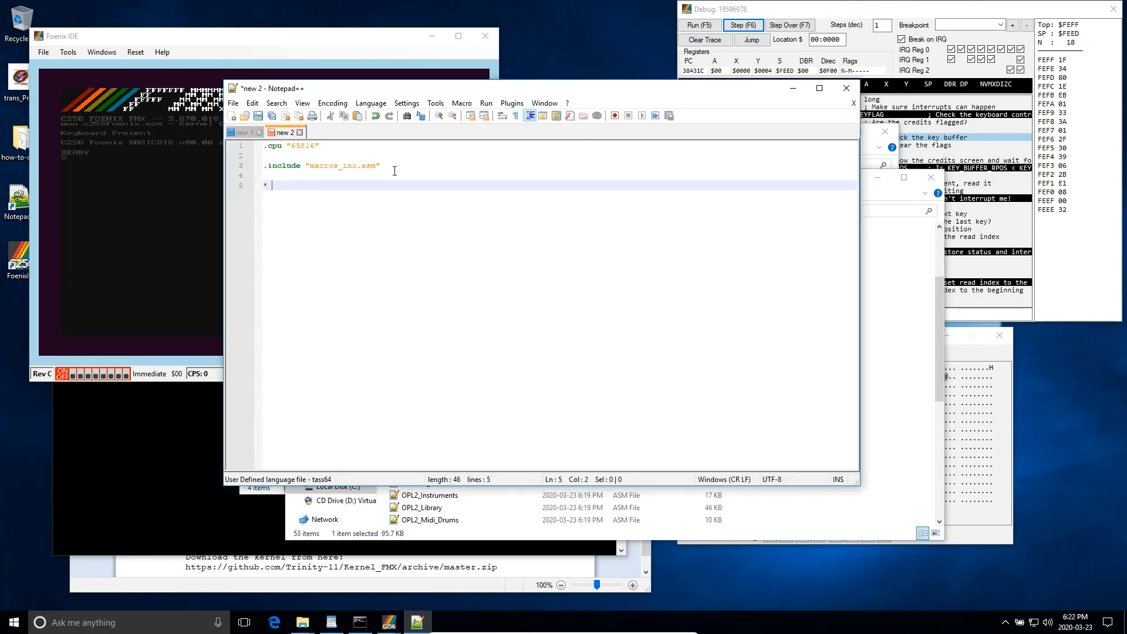
Set the program origin with * = $180000 and add a START label with the instruction LDA #$00.
text(- )
text($18)
text(0000)
key(Return)
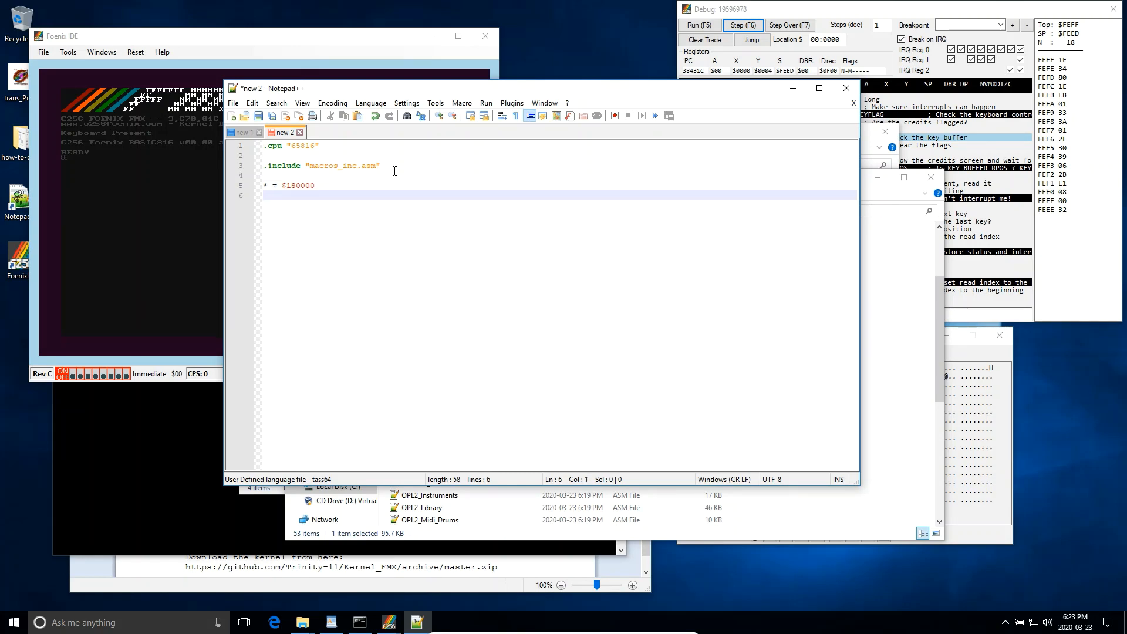
key(Return)
text(ST)
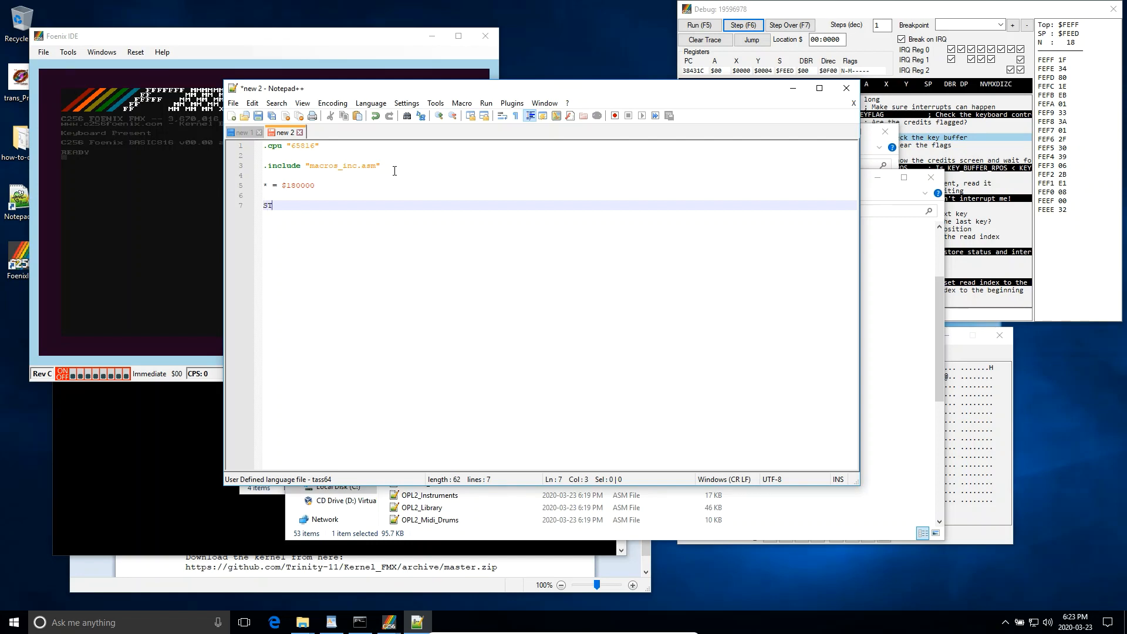
text(ART)
key(Tab)
text(LDA #$00)
key(Return)
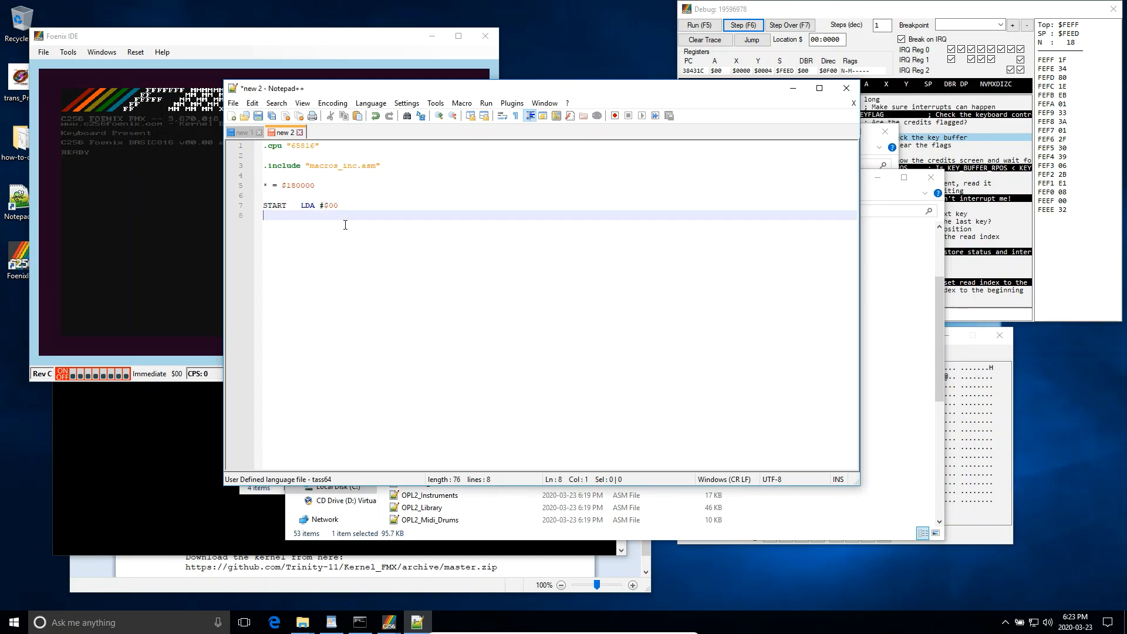
Add a Loop label with the instruction INC A, leaving a blank line after the START line.
key(Tab)
key(Return)
key(BackSpace)
text(L)
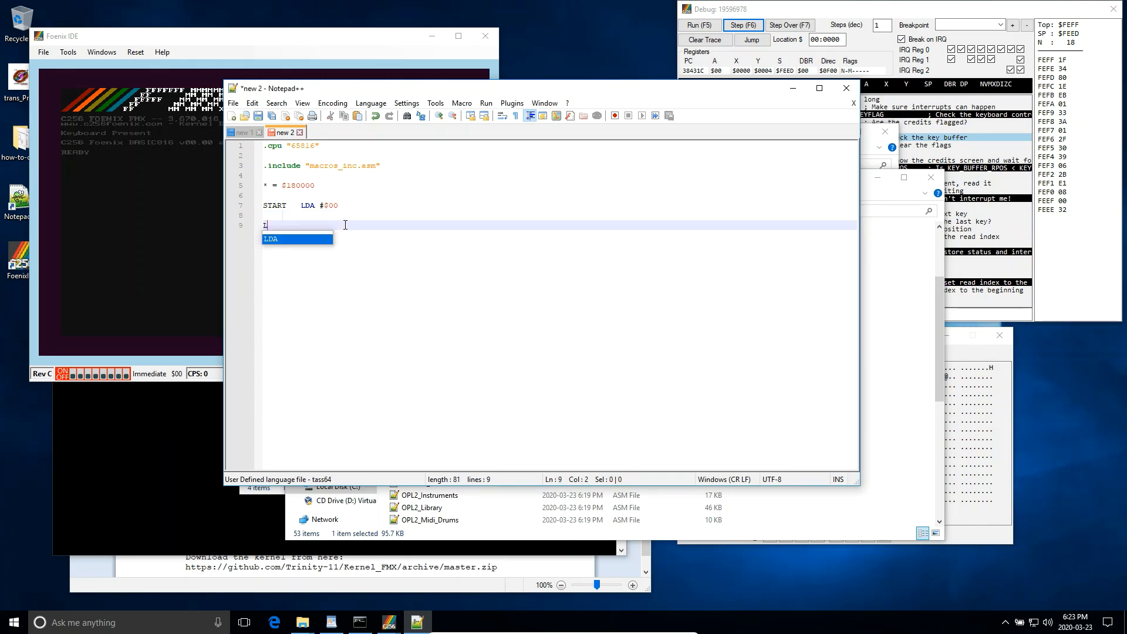
text(oop    )
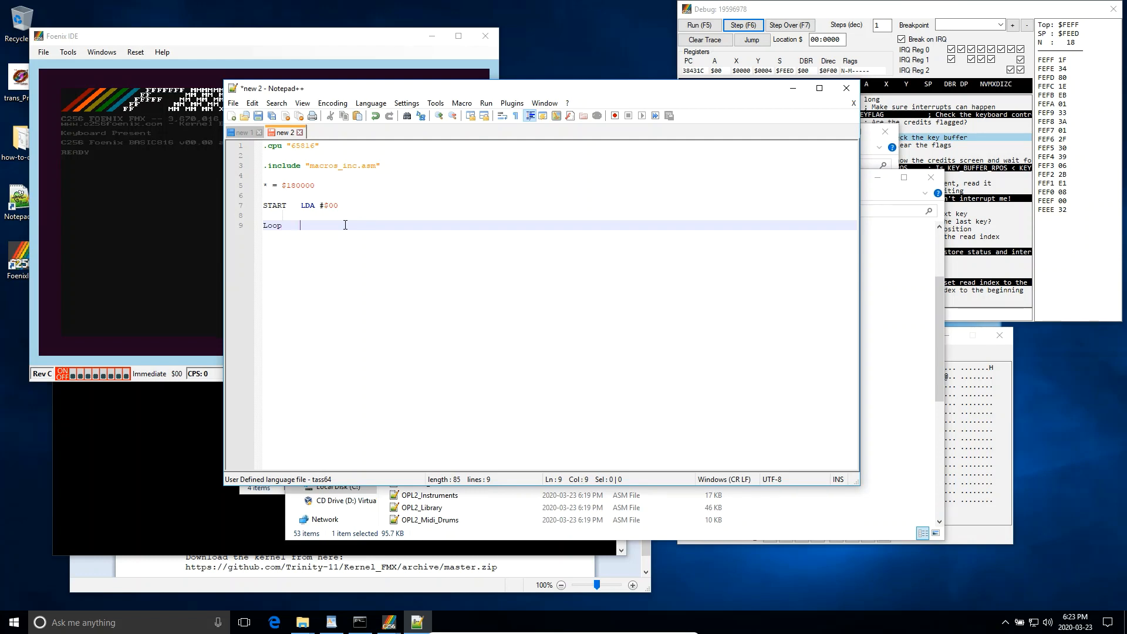
text(INC A)
key(Return)
Complete the loop with CMP #100 and BNE Loop, and end the program with WAI.
text(C)
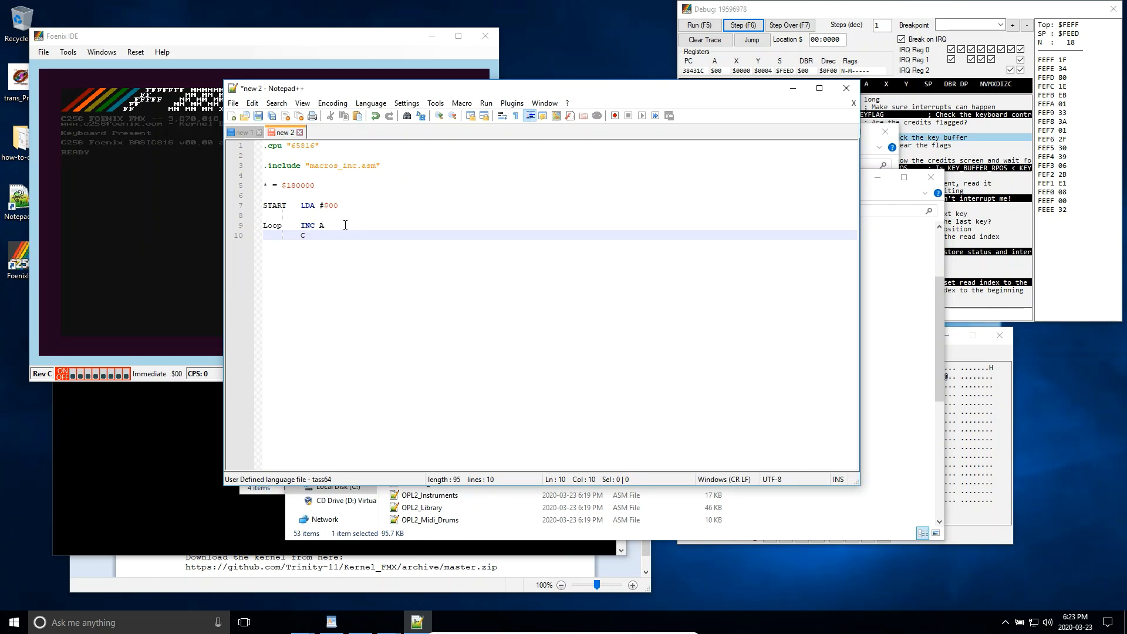
text(P)
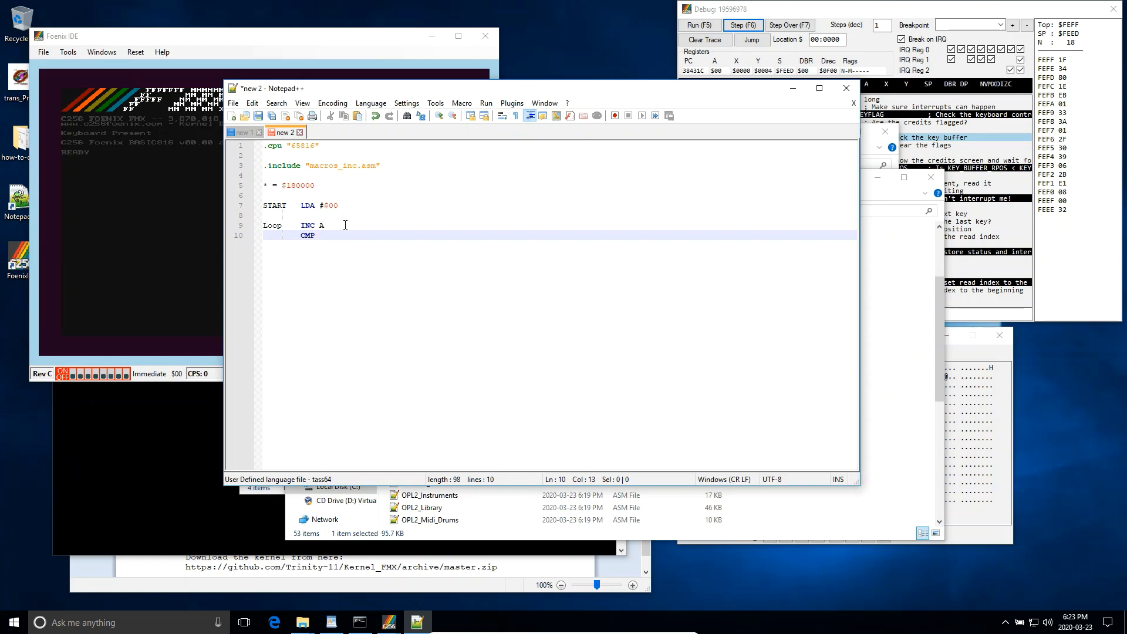
text(MP #100)
key(Return)
text(BNE Loo)
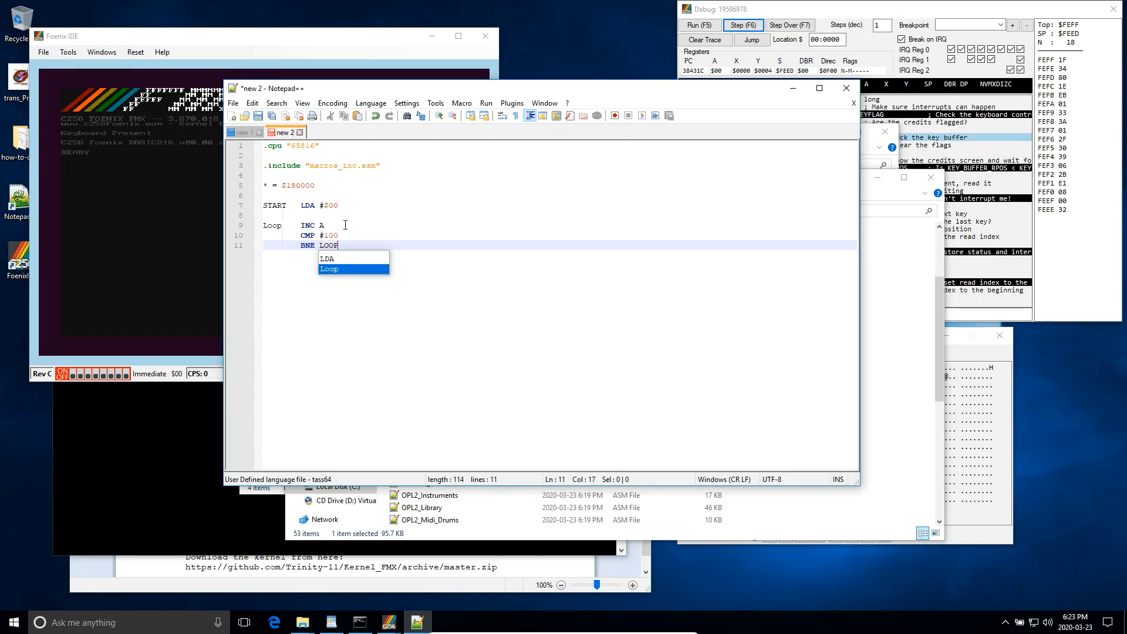
text(P)
key(Return)
key(Return)
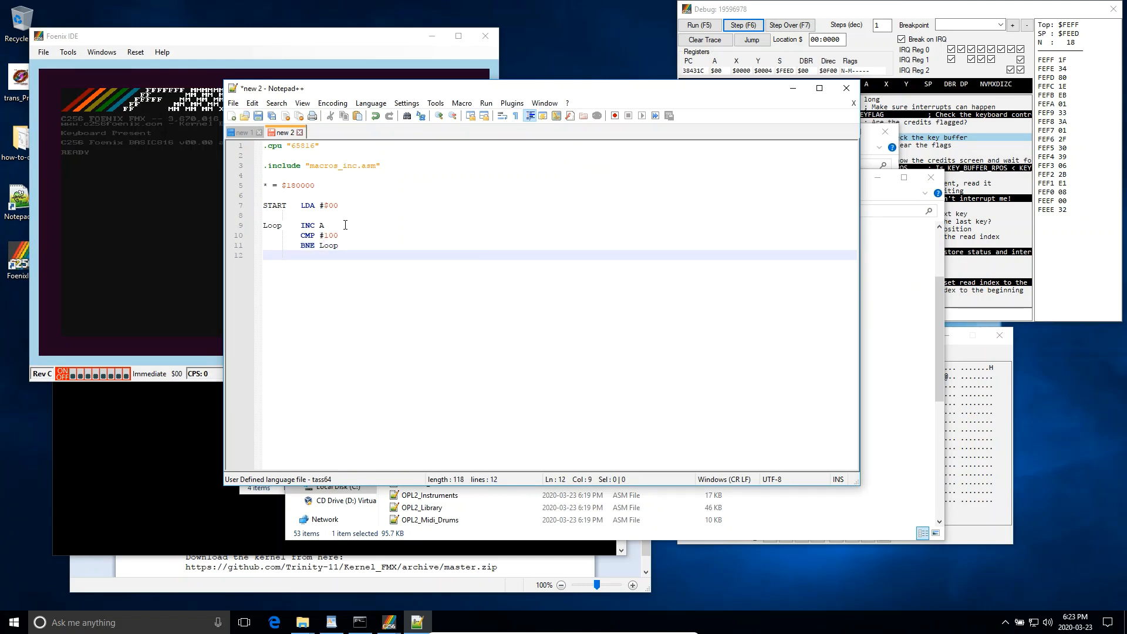
text(WAI)
Start saving the new file and create a folder named AssemblyTest in C:\working.
key(ctrl+s)
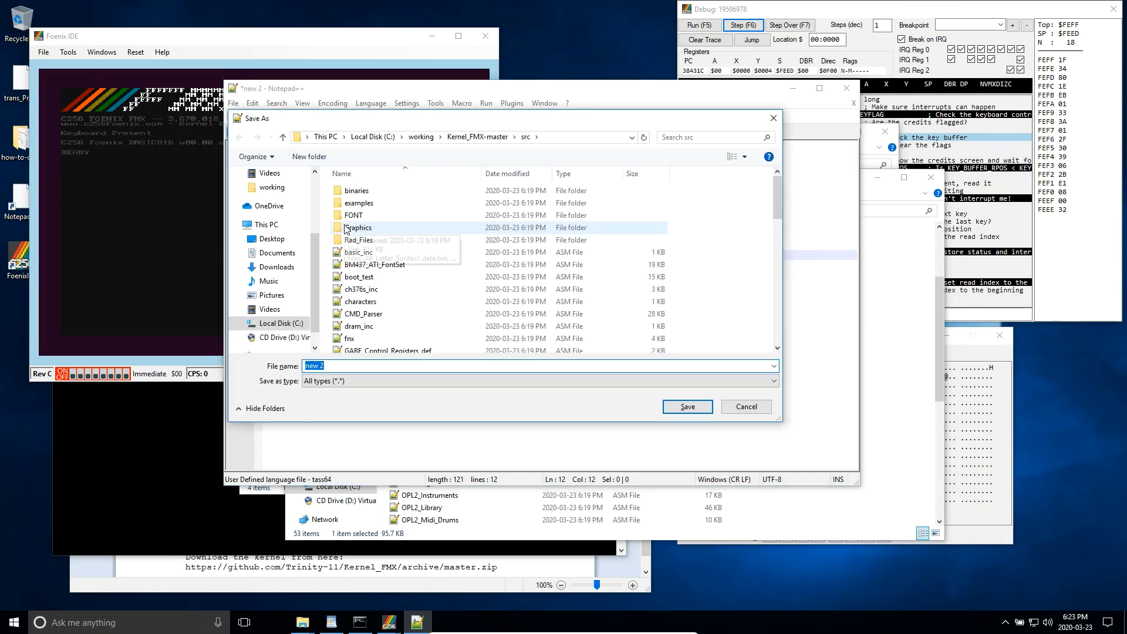
click(421, 136)
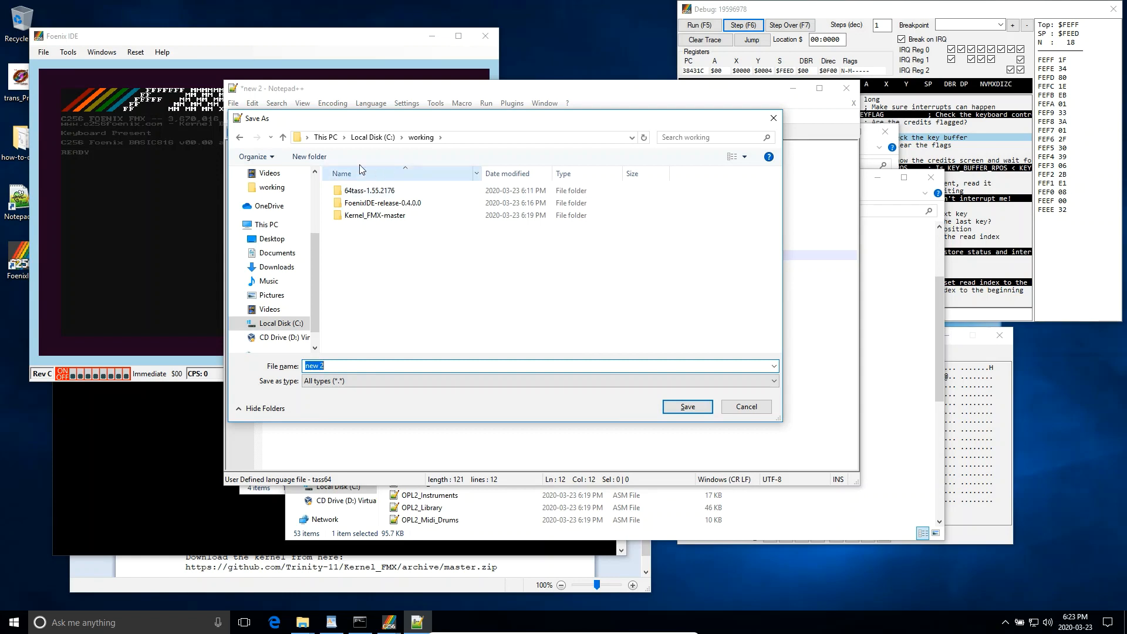
click(309, 156)
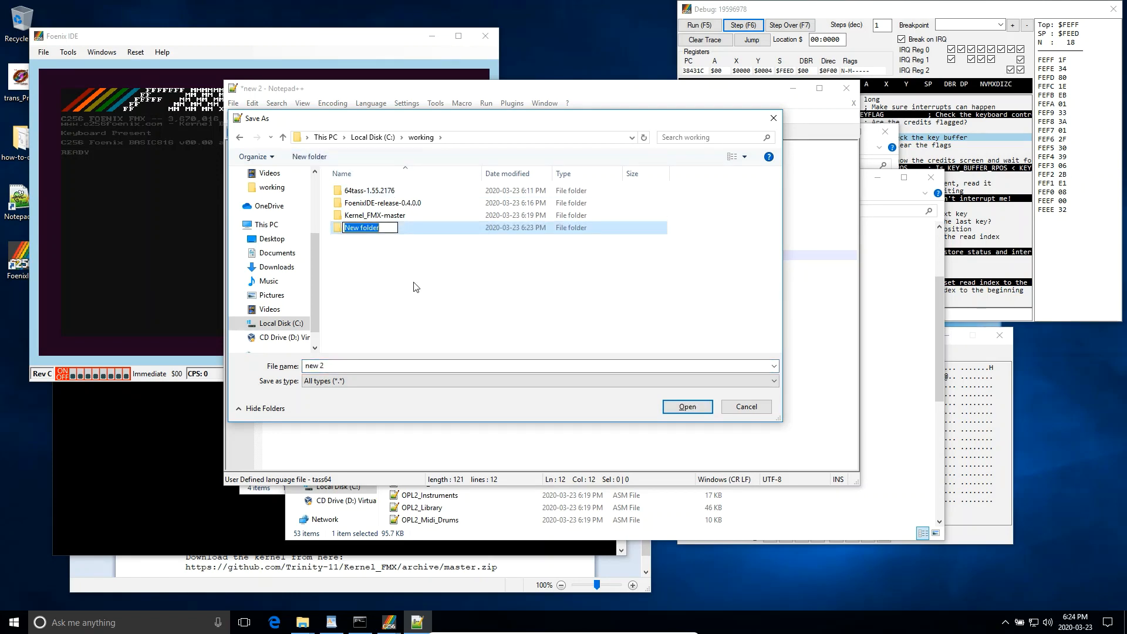
text(New Pro)
key(ctrl+a)
key(BackSpace)
text(AssemblyTest)
key(Return)
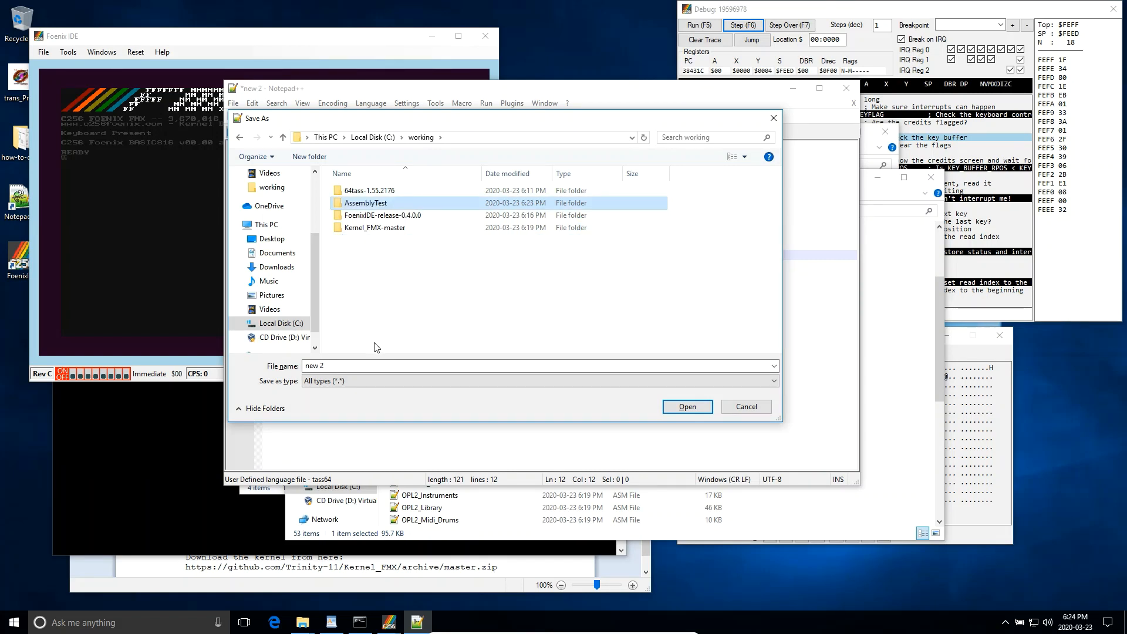
Save the program in C:\working under the file name test.asm.
double_click(347, 364)
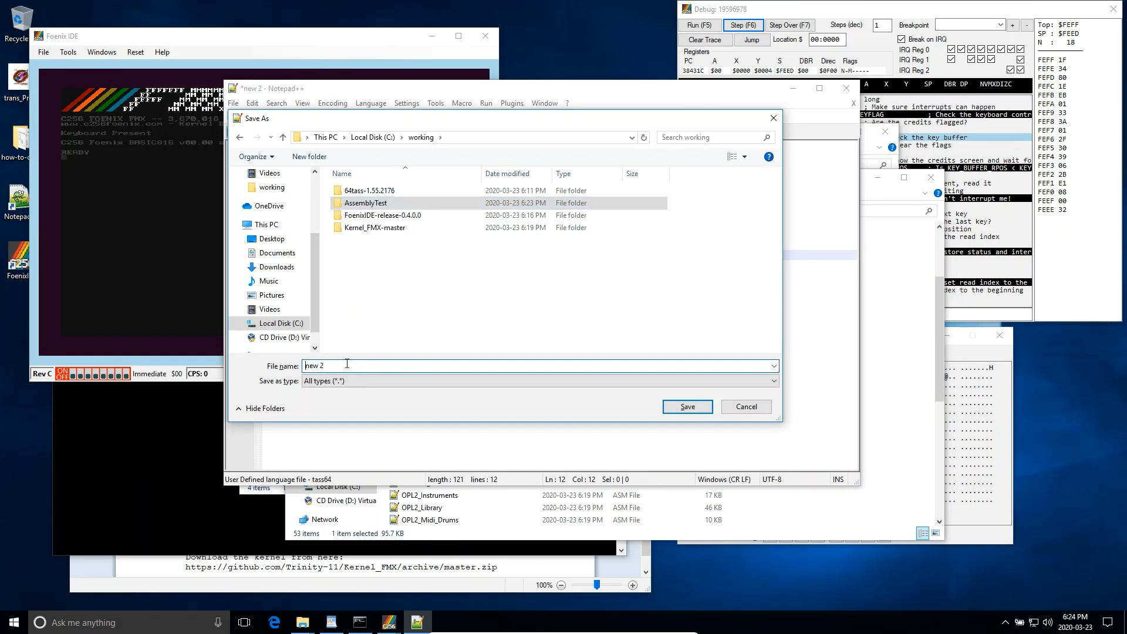
key(ctrl+a)
text(tes)
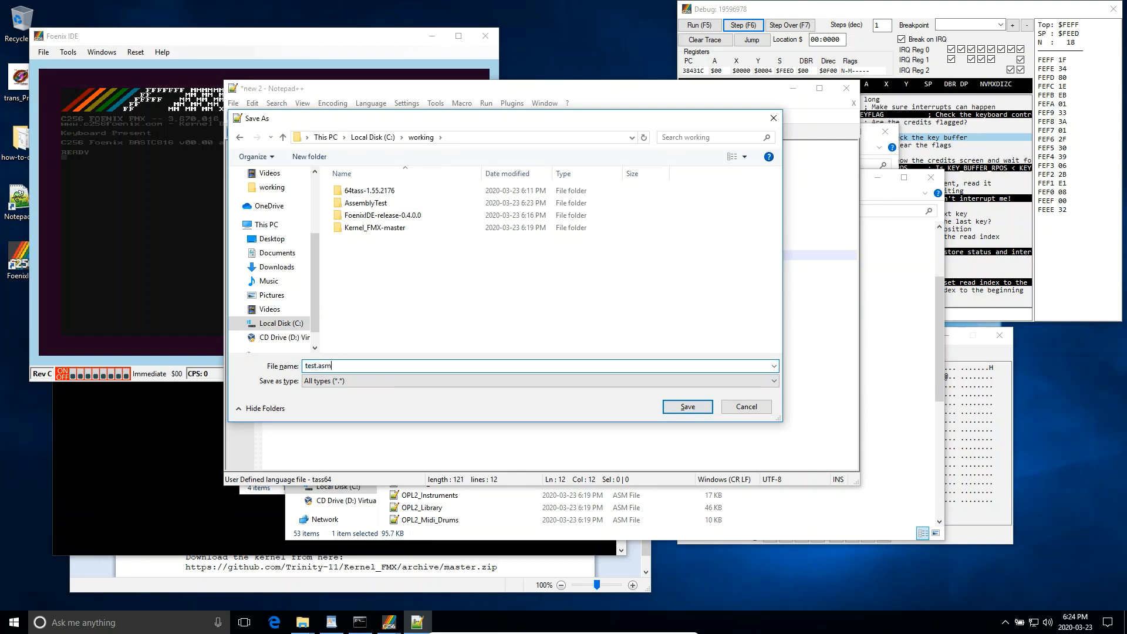
key(Return)
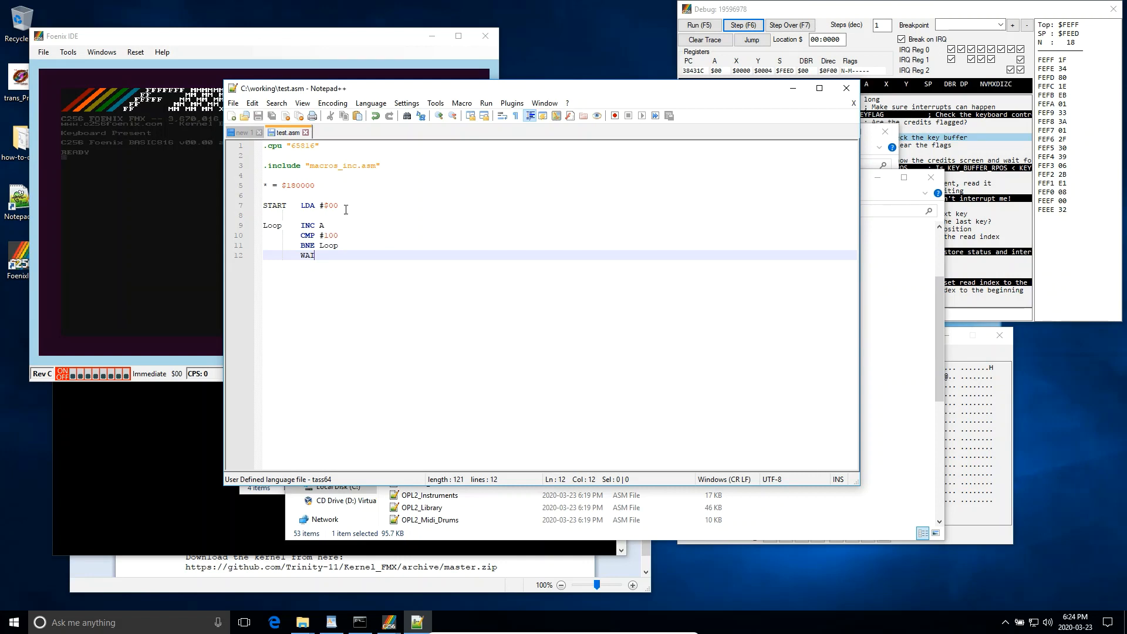
click(327, 167)
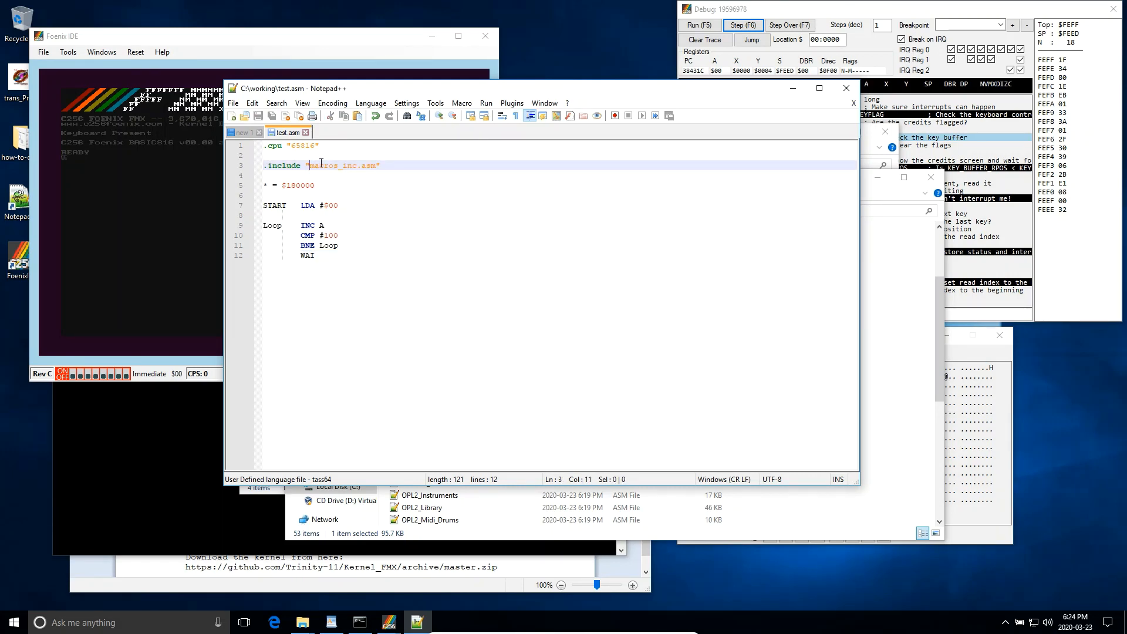
text(../ke)
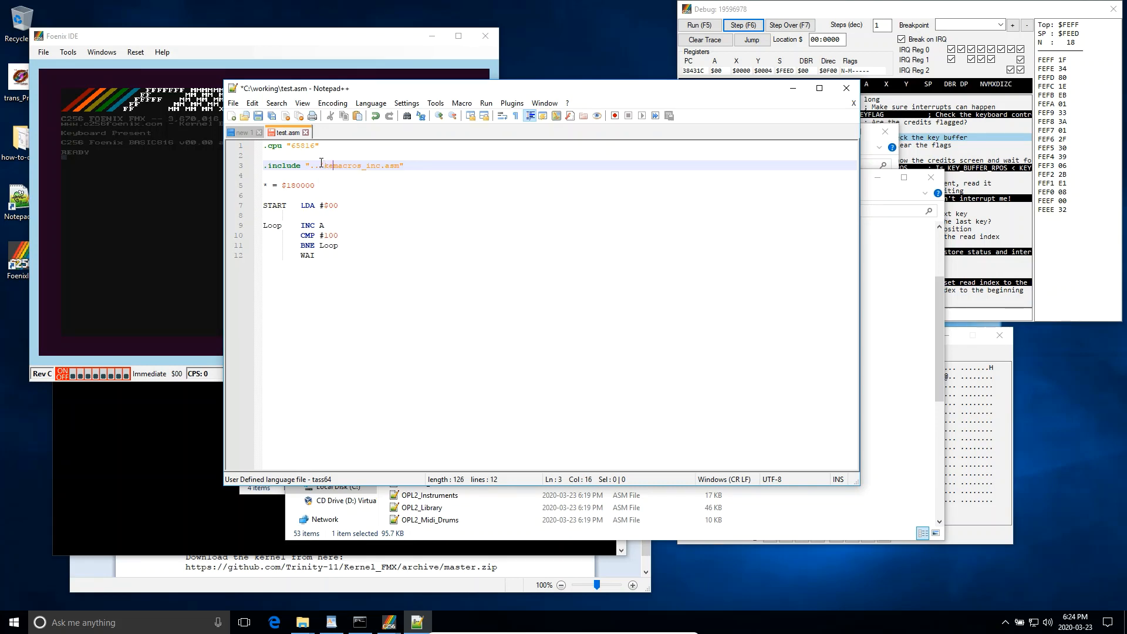
key(BackSpace)
key(BackSpace)
key(BackSpace)
Copy macros_inc.asm from the Kernel_FMX-master src folder into C:\working\AssemblyTest.
click(939, 340)
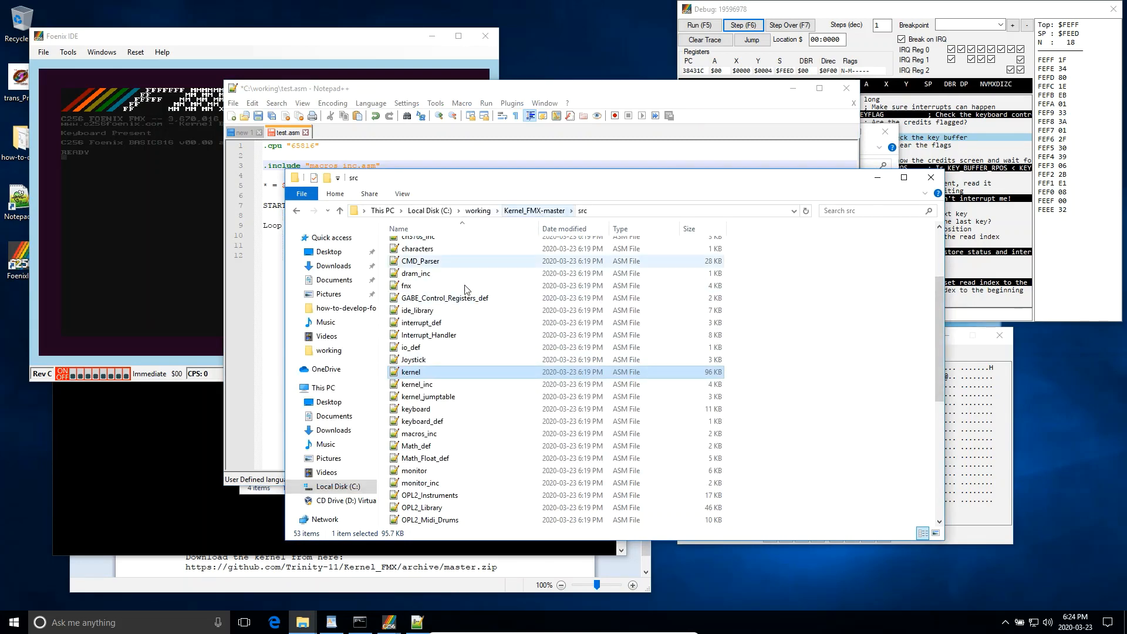
scroll(449, 381, down, 1)
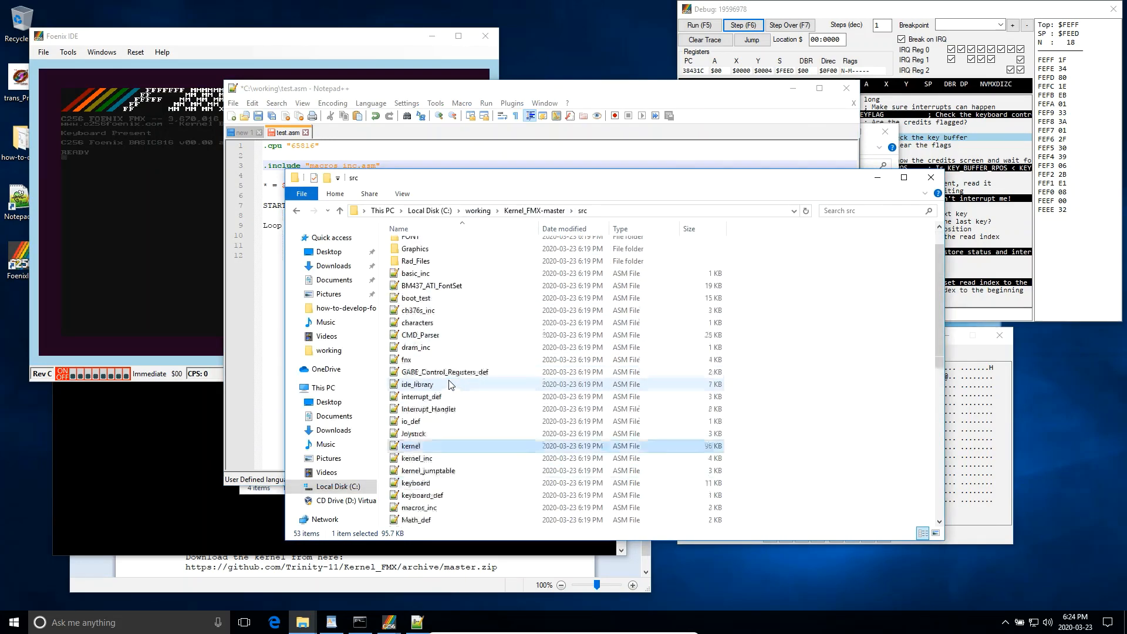
click(437, 398)
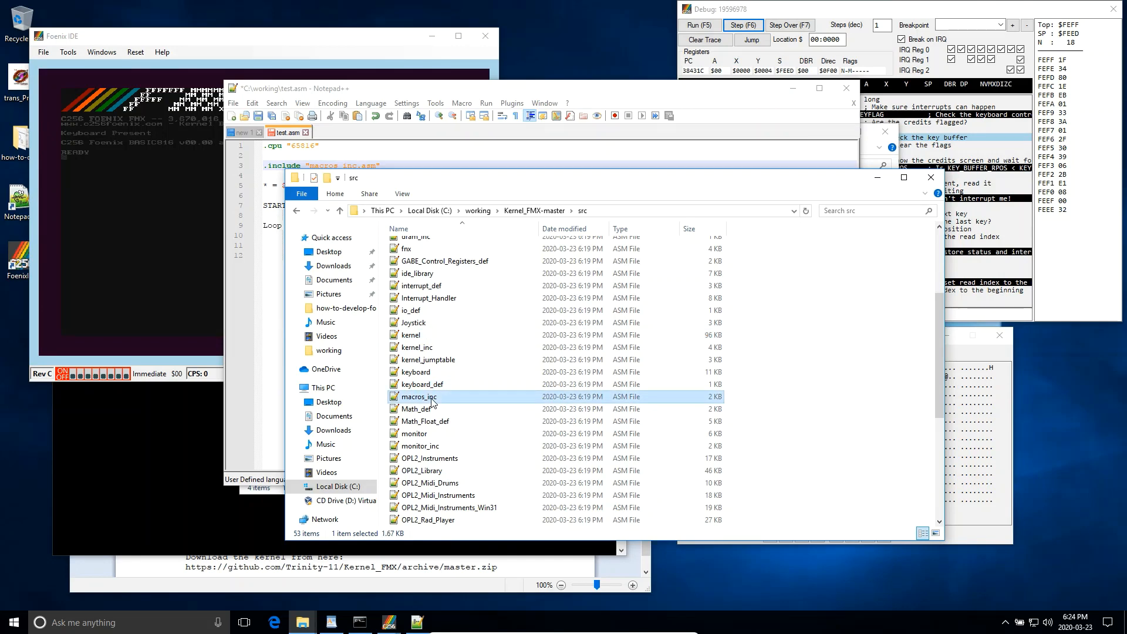
click(478, 210)
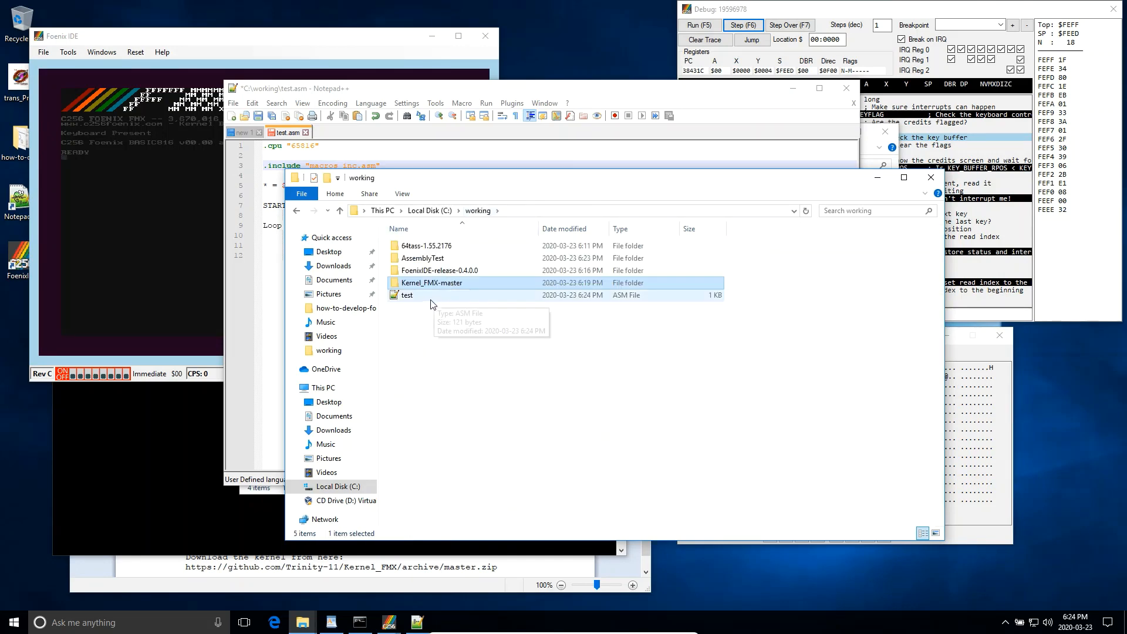
double_click(416, 297)
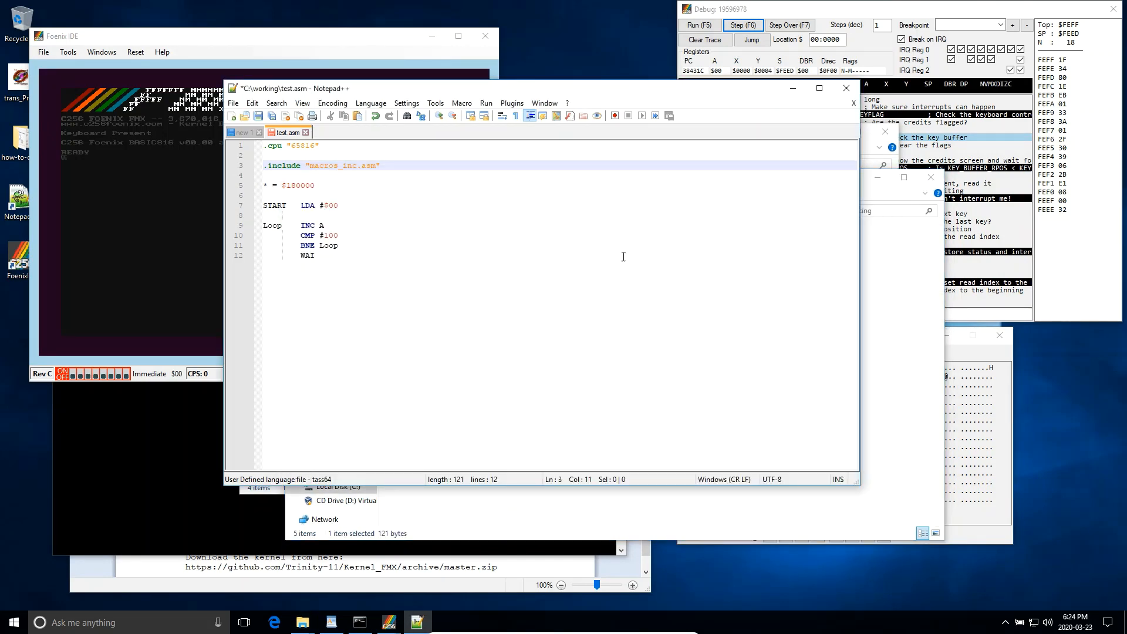
click(864, 265)
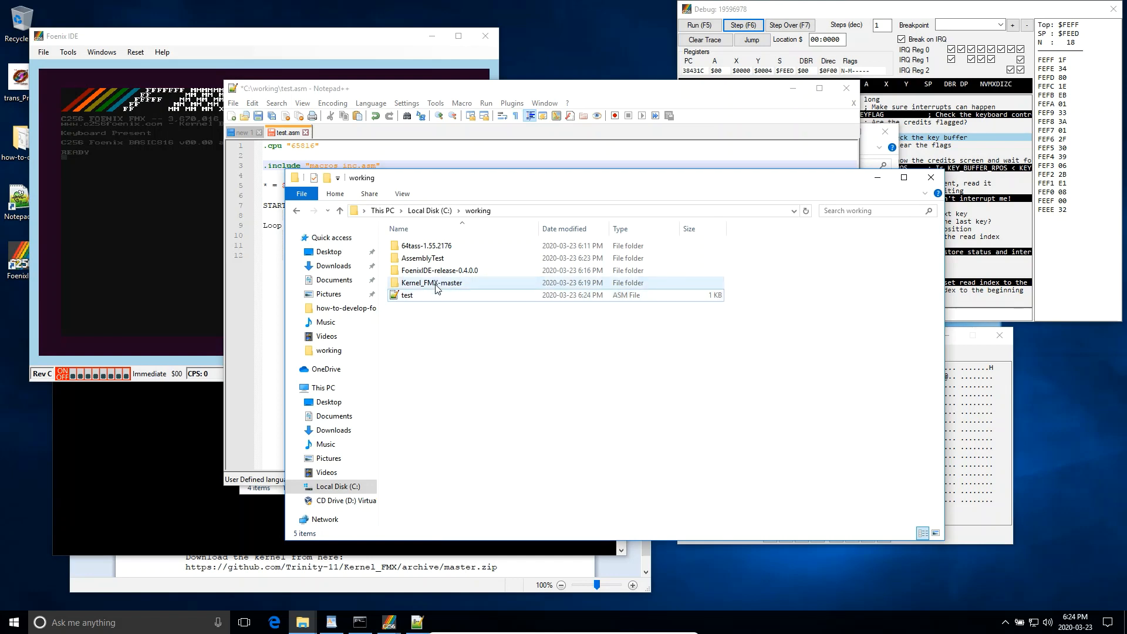
double_click(426, 258)
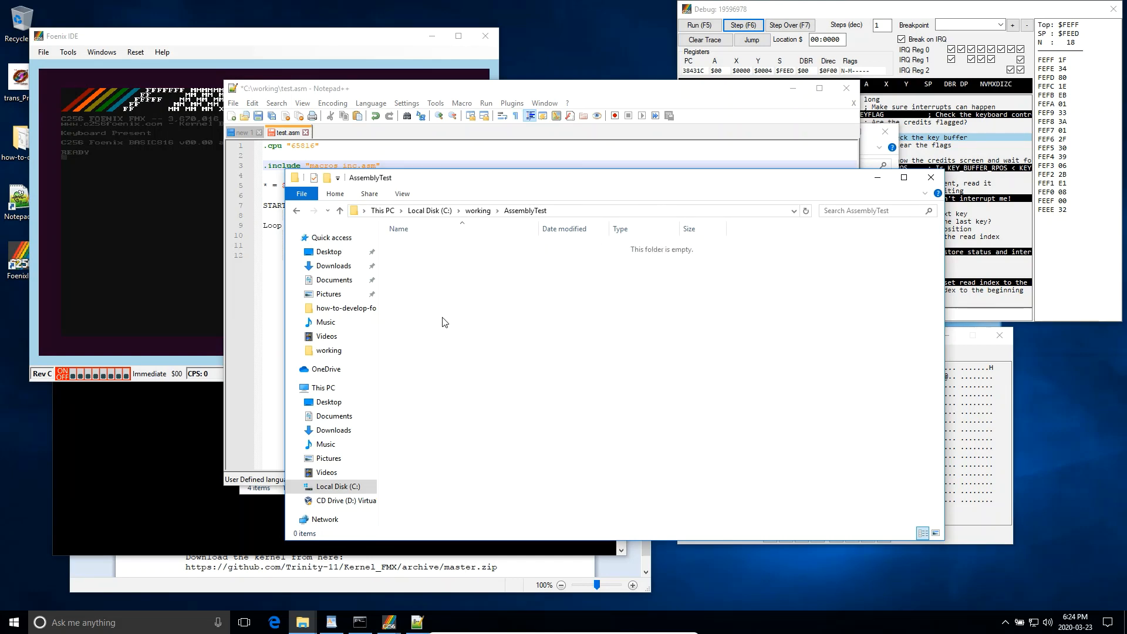
key(ctrl+v)
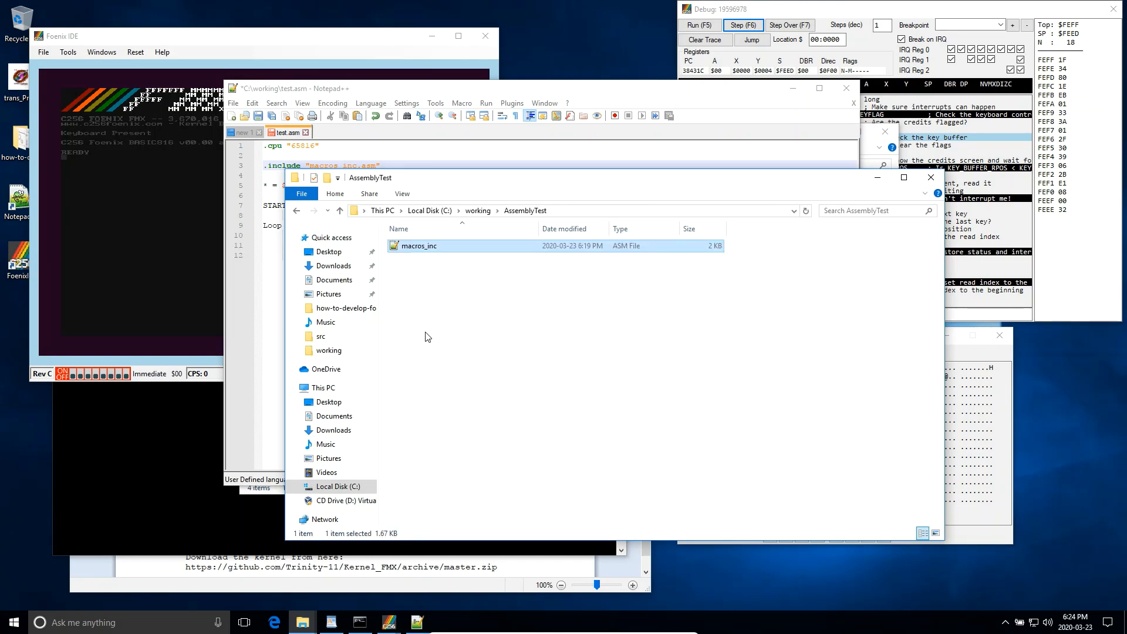
Move test.asm from C:\working into the AssemblyTest folder, using the other File Explorer window.
mouse_move(297, 627)
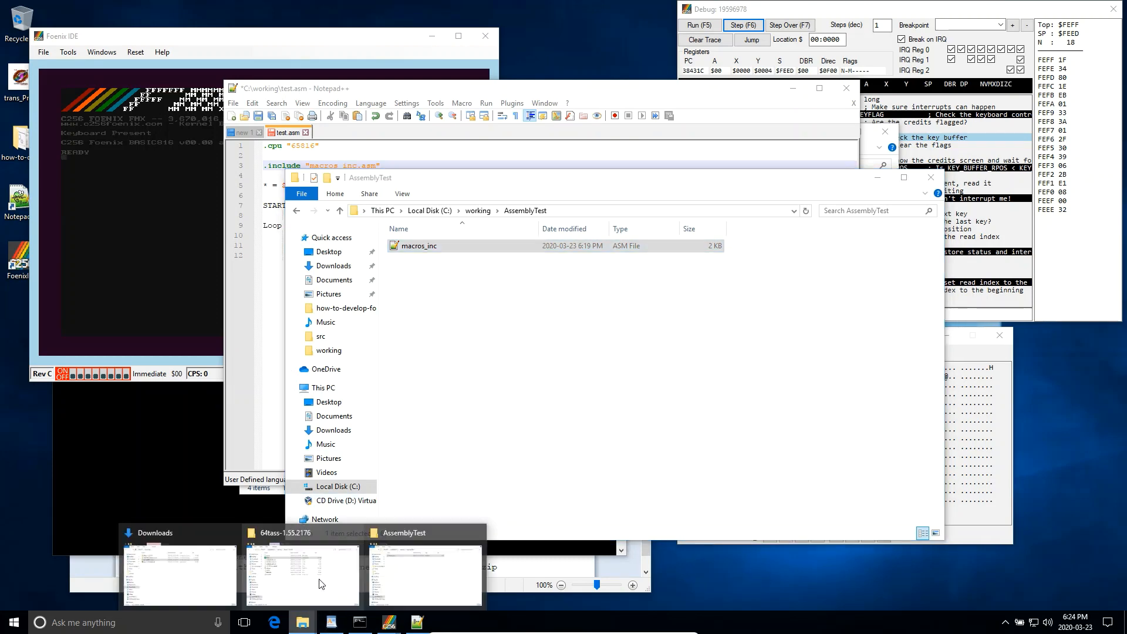
click(304, 588)
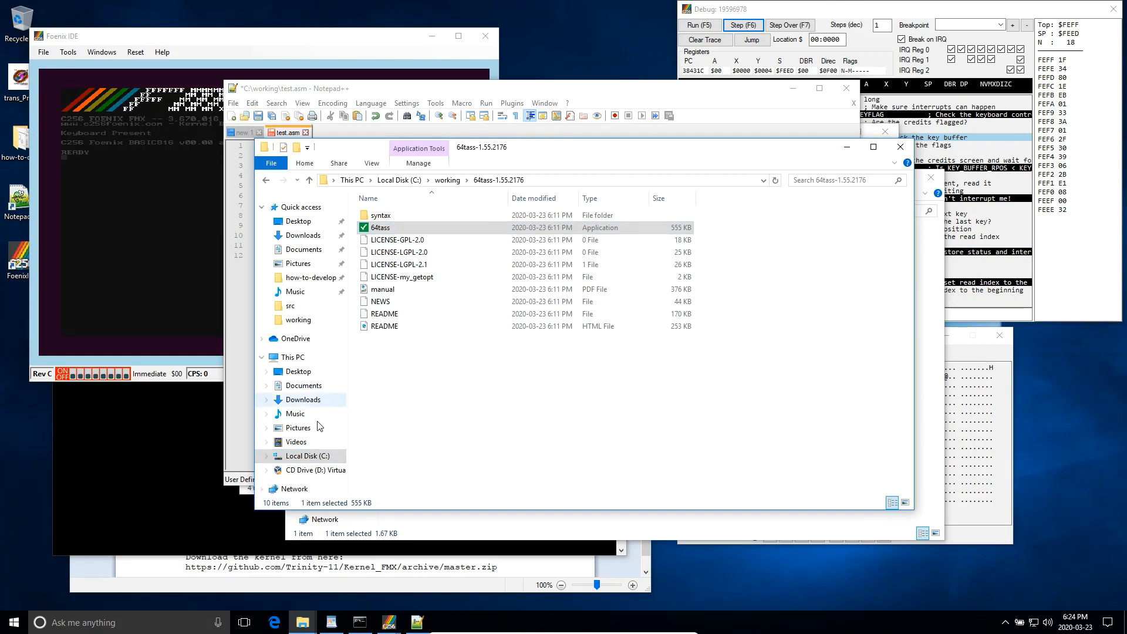
click(307, 456)
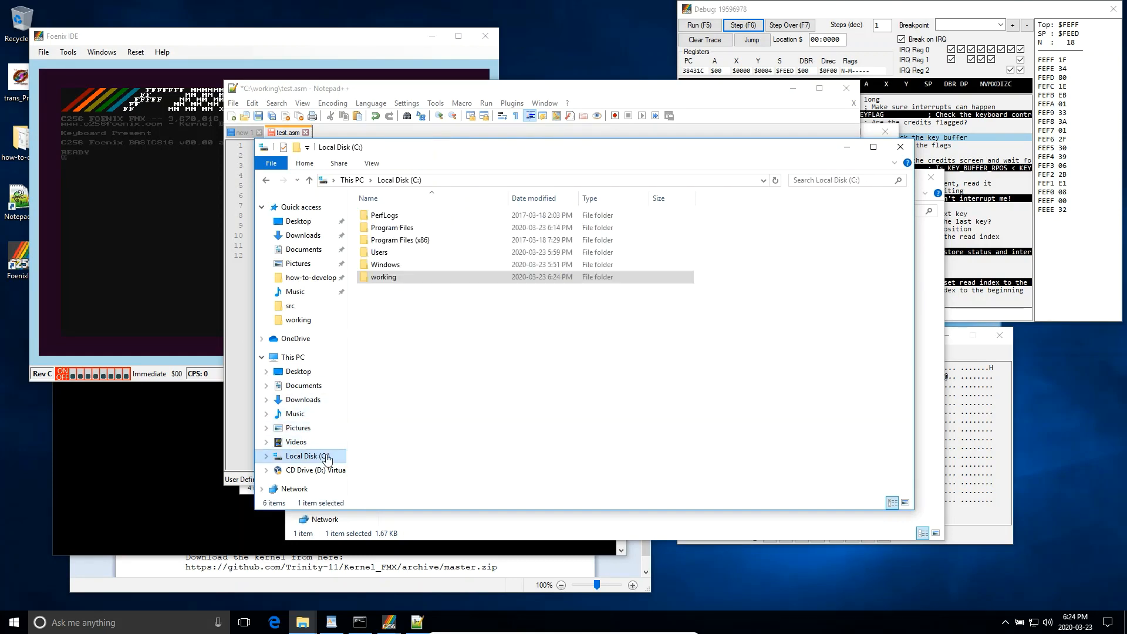
double_click(387, 277)
click(382, 265)
drag(399, 256, 390, 229)
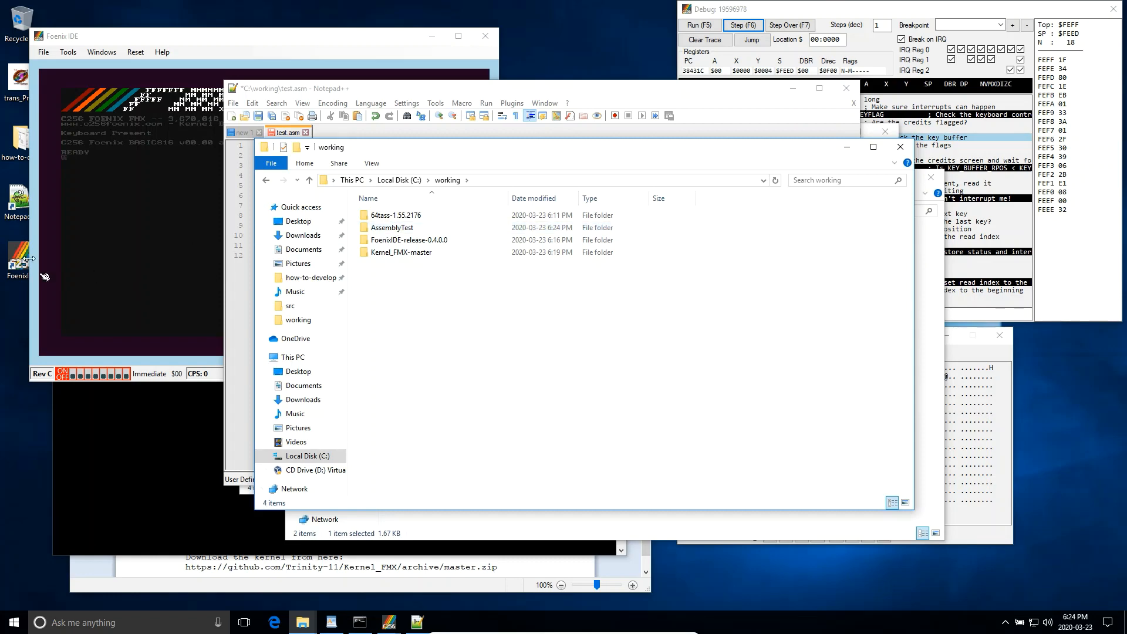
Copy the asm batch file from the how-to-develop-for-c256-foenix folder into AssemblyTest, and open AssemblyTest.
double_click(20, 141)
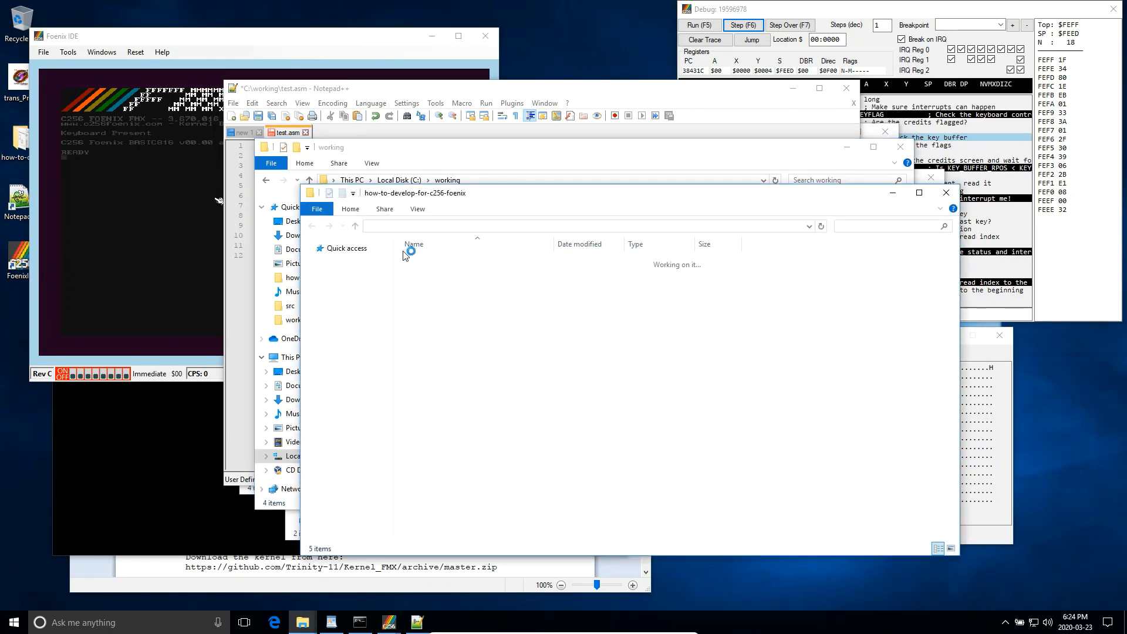
drag(469, 195, 654, 185)
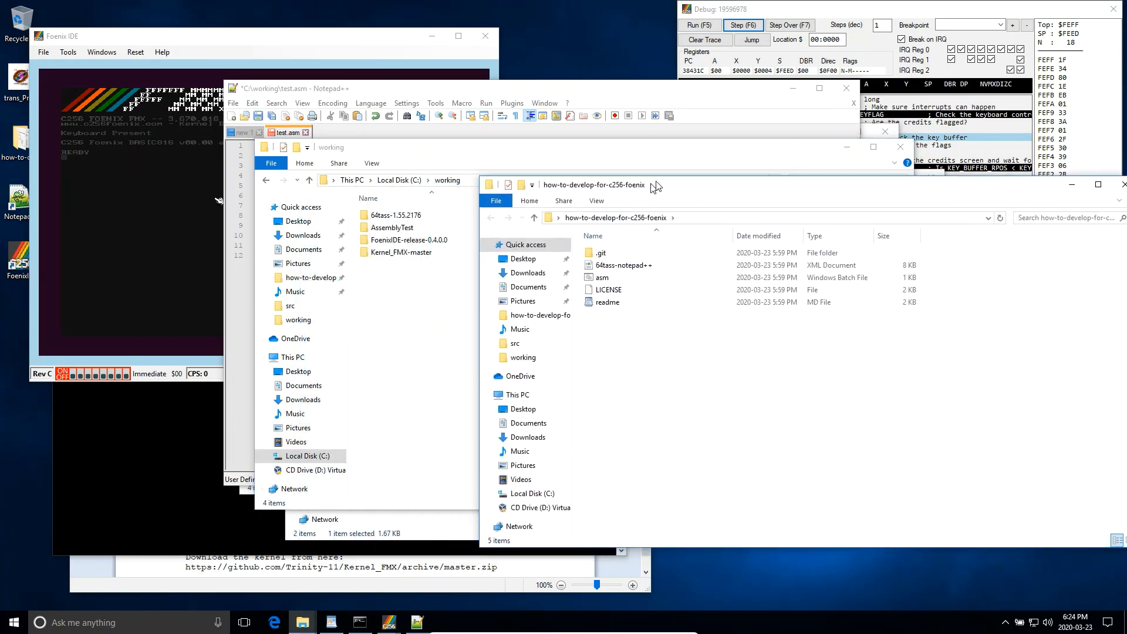
click(607, 278)
drag(607, 278, 397, 232)
double_click(397, 229)
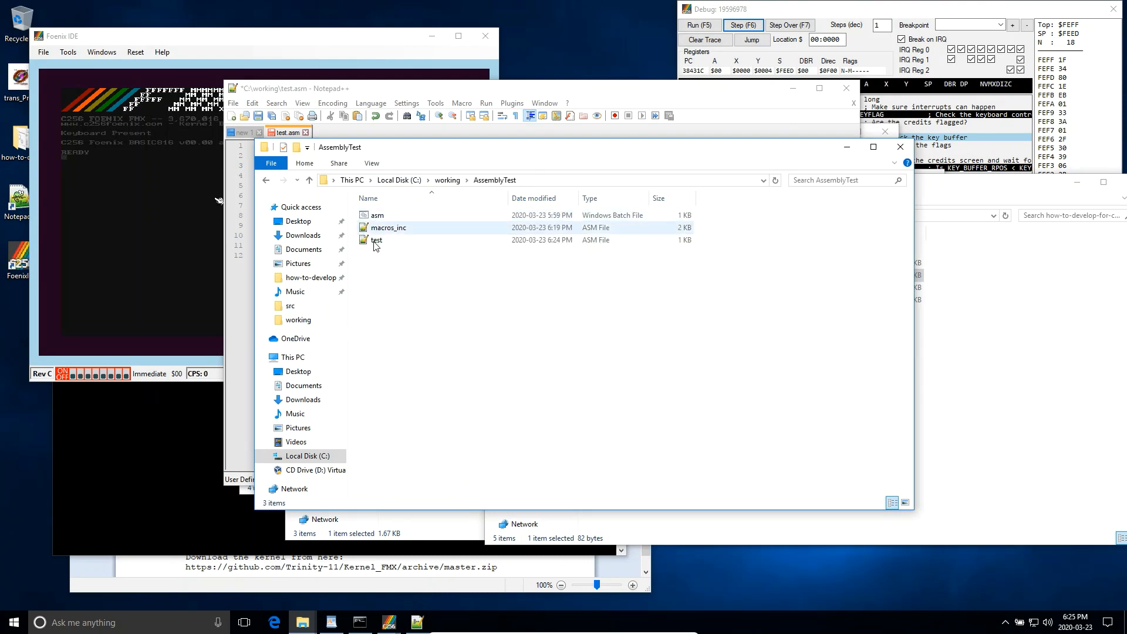
In Command Prompt, change the working directory to \working\AssemblyTest and list its files.
click(18, 626)
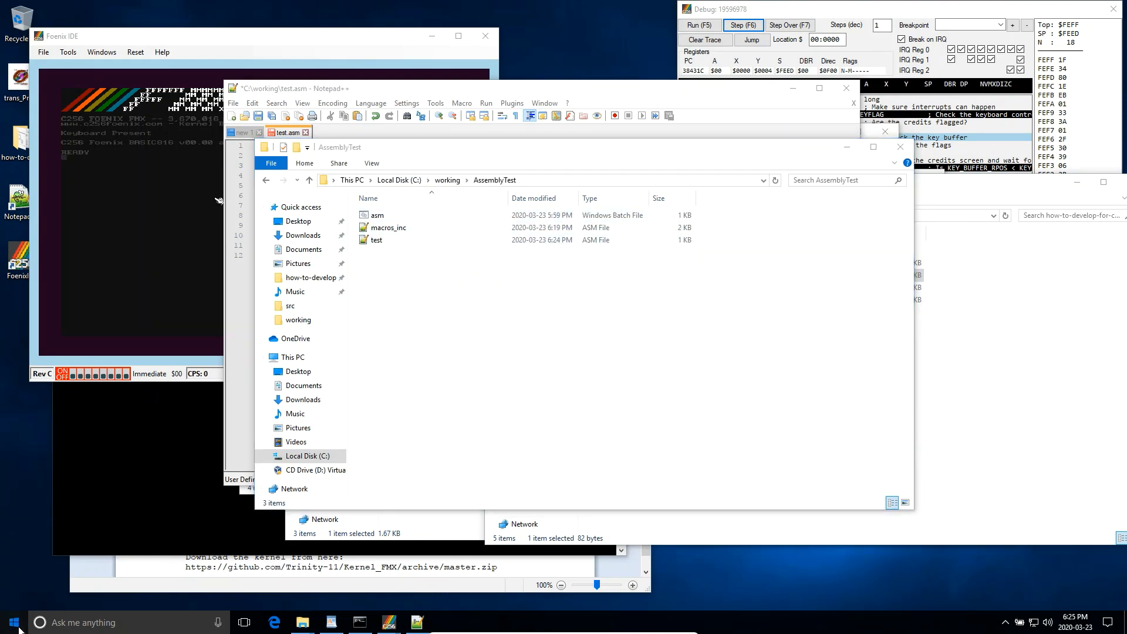
click(360, 622)
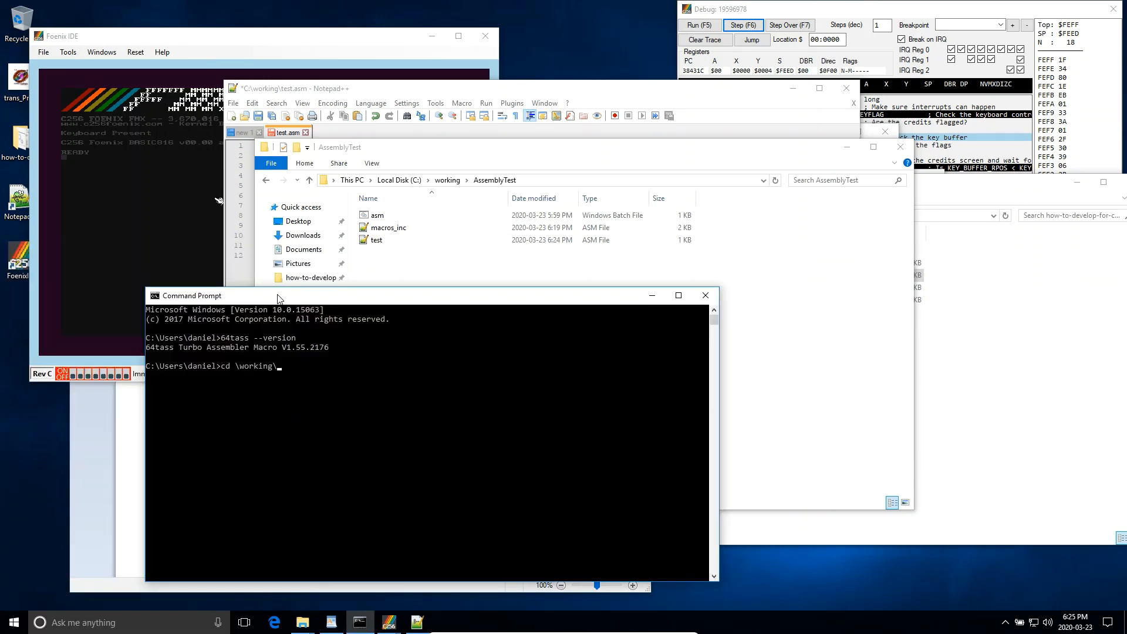
key(Tab)
key(Return)
text(dir)
key(Return)
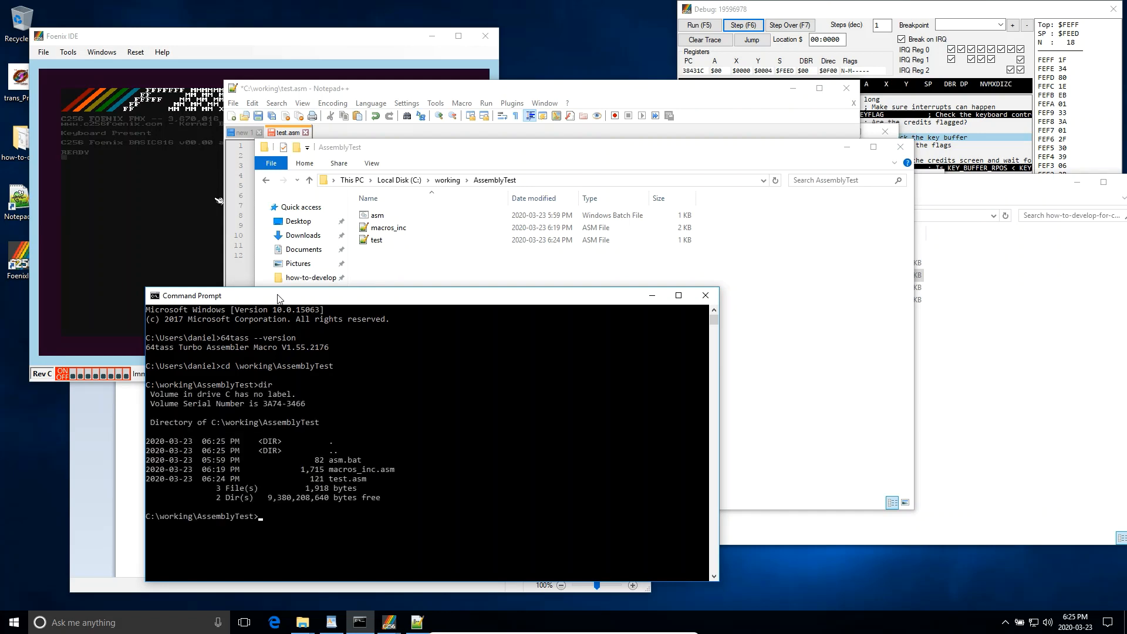
Assemble test.asm with asm.bat, list the directory again, and highlight the test.lst entry.
text(asm.bat test.asm)
key(Return)
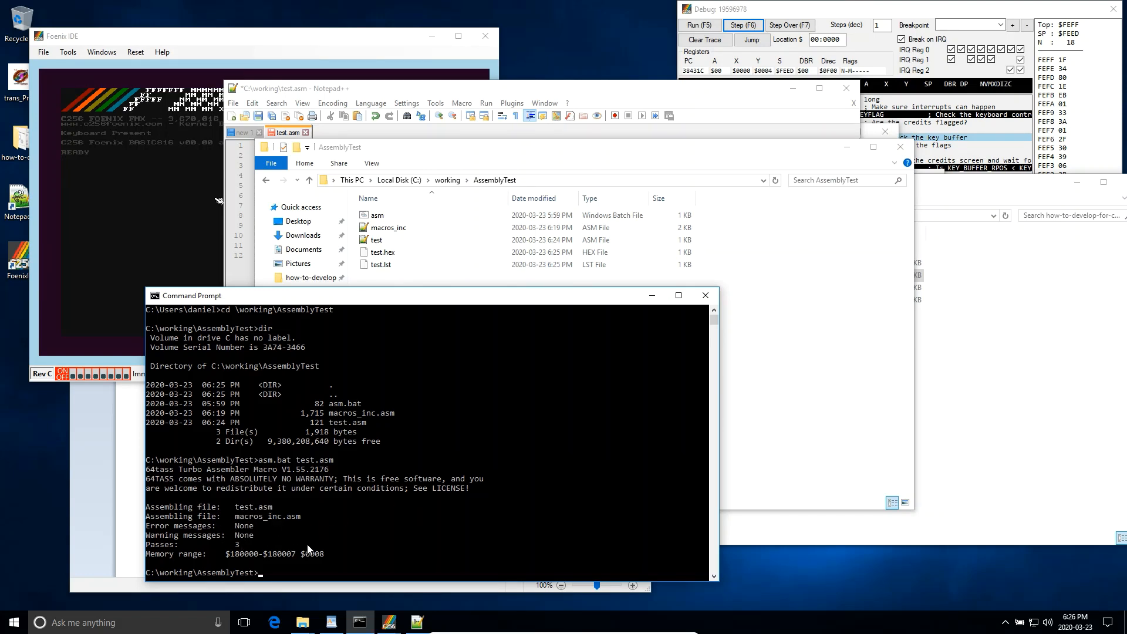
text(dir)
key(Return)
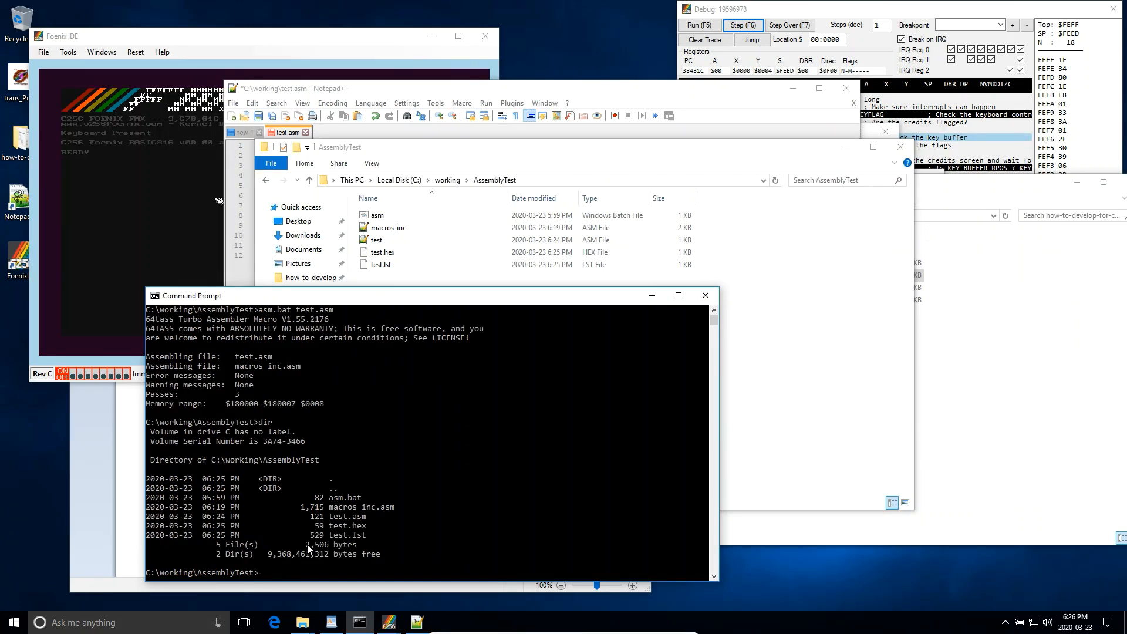
drag(329, 524, 364, 541)
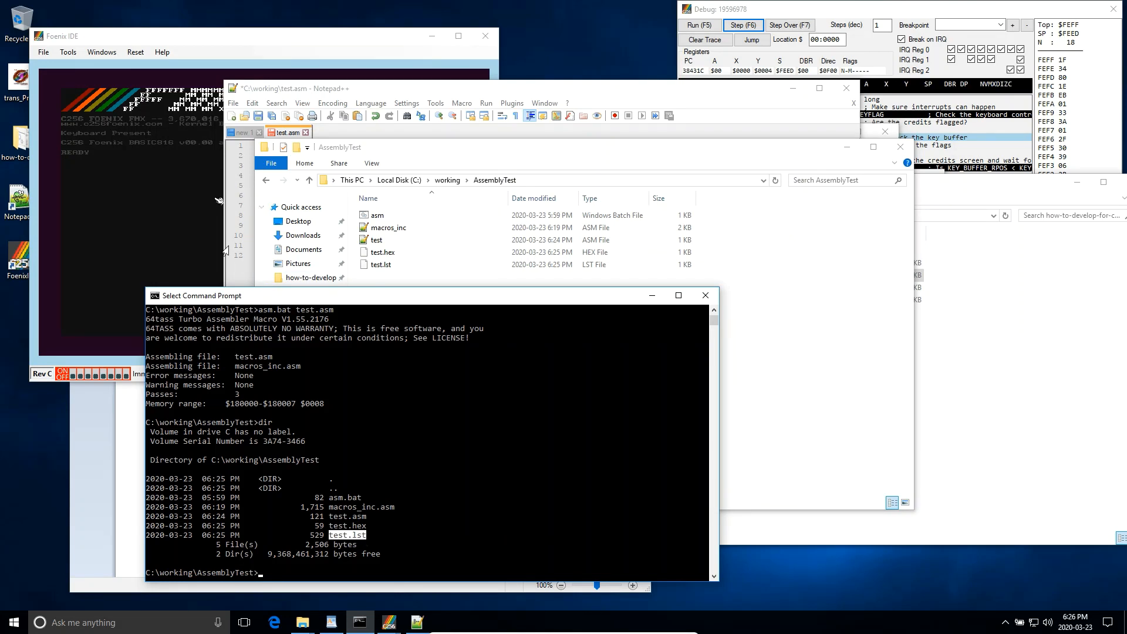
Switch to Foenix IDE and open the hex file test.hex from C:\working\AssemblyTest.
click(42, 52)
click(42, 52)
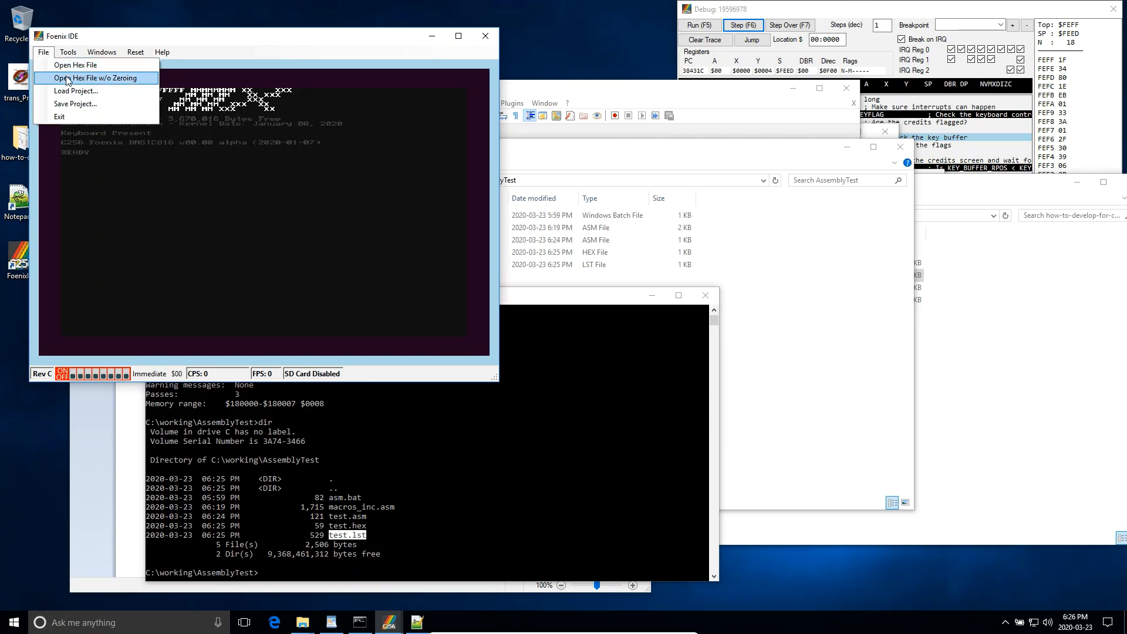
click(67, 65)
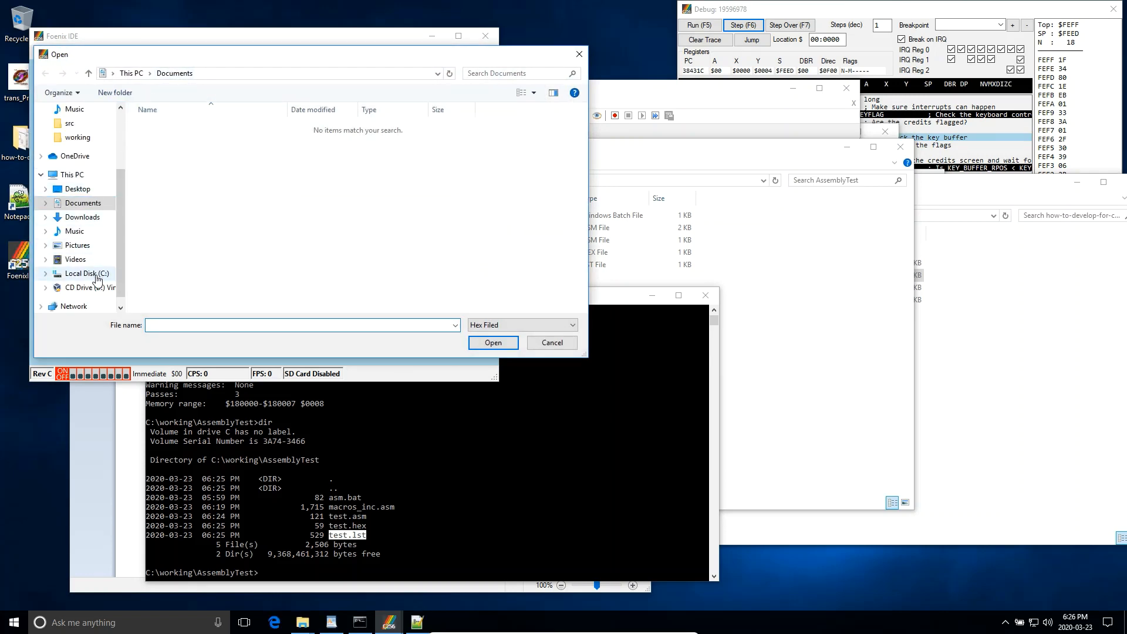
click(89, 273)
double_click(172, 190)
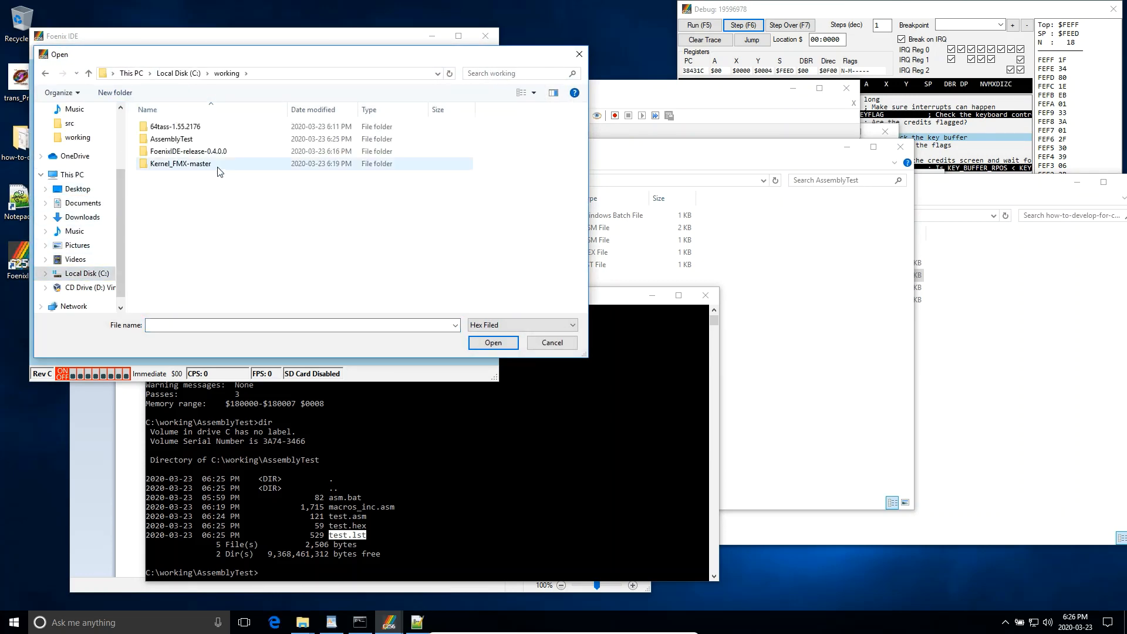
double_click(194, 142)
double_click(171, 128)
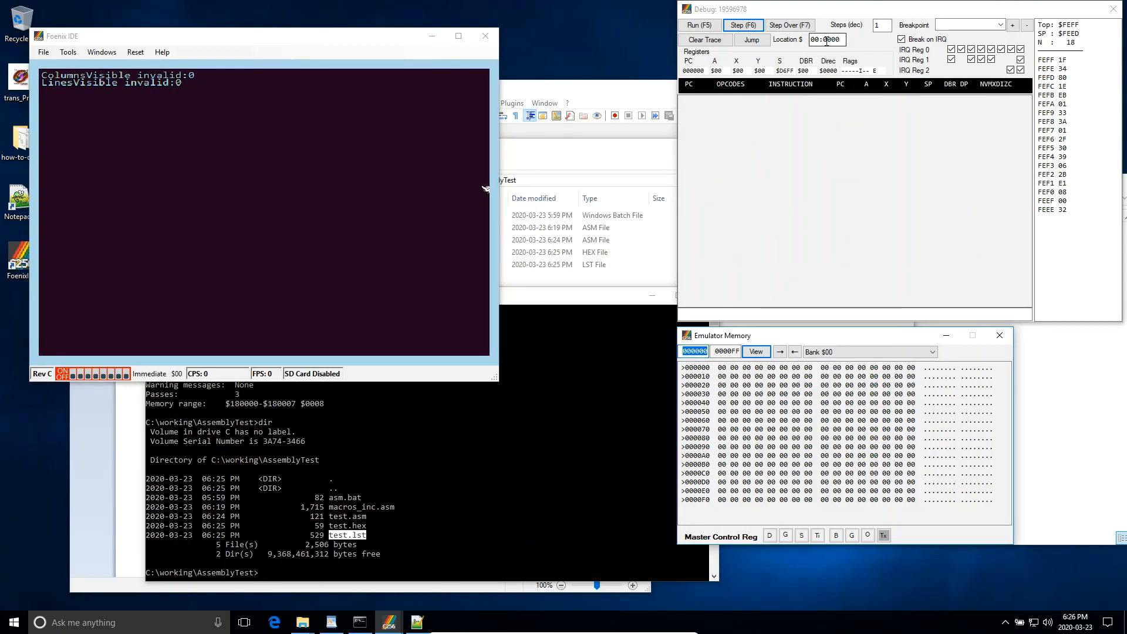
Set the debugger location to 18:0000 and jump to that address.
drag(820, 40, 810, 42)
text(18)
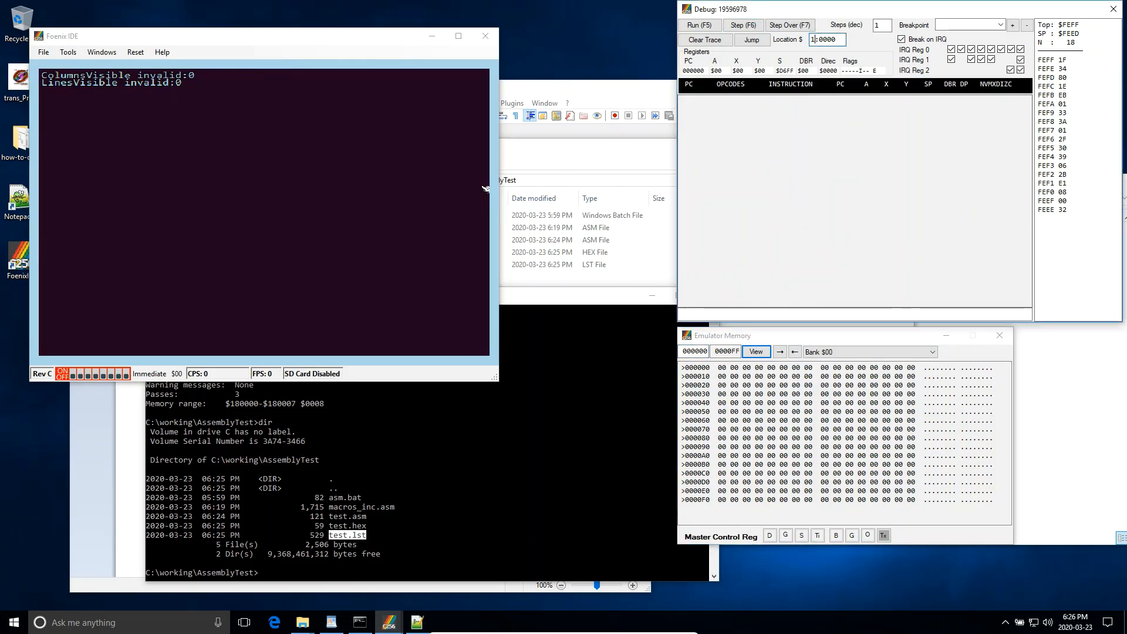
click(754, 42)
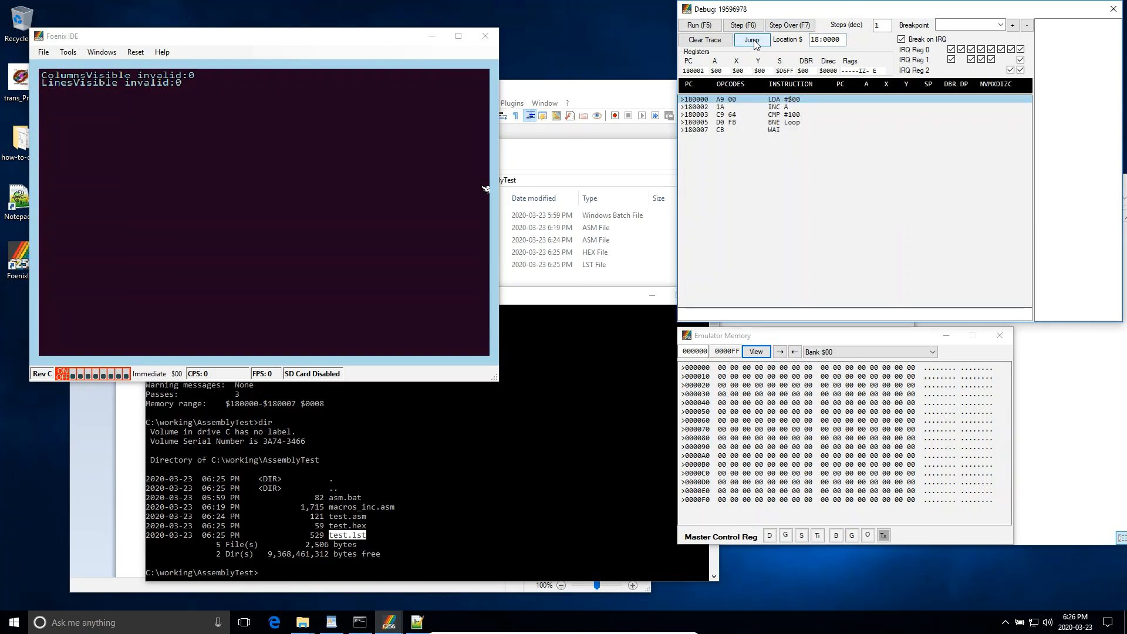
click(754, 42)
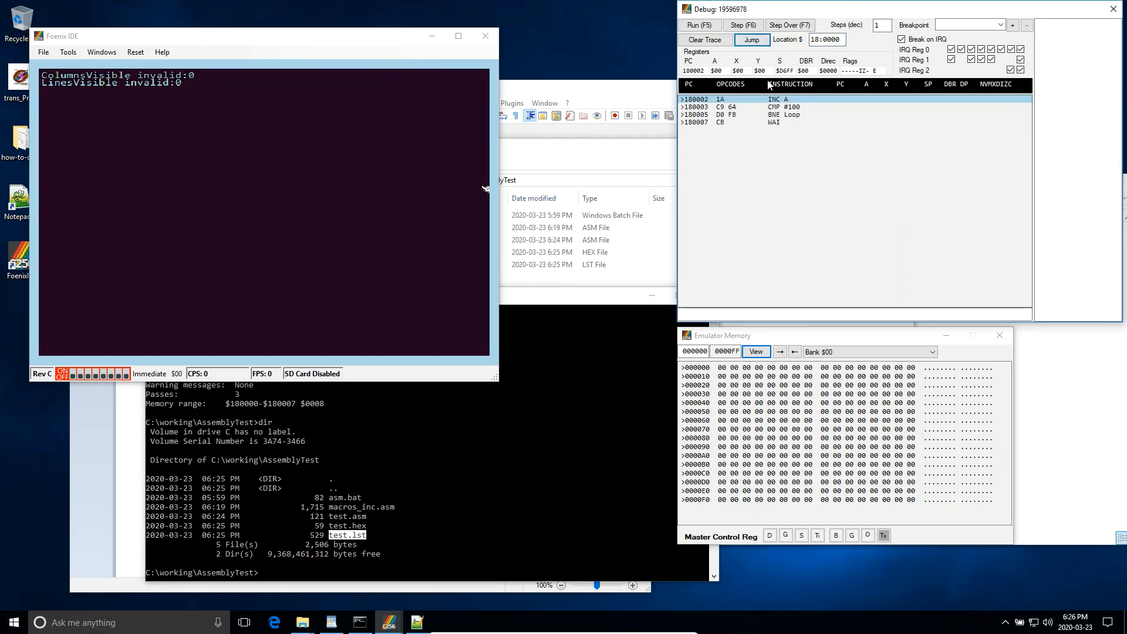
Single-step the debugger repeatedly through the INC A, CMP #100 and BNE Loop instructions.
click(738, 27)
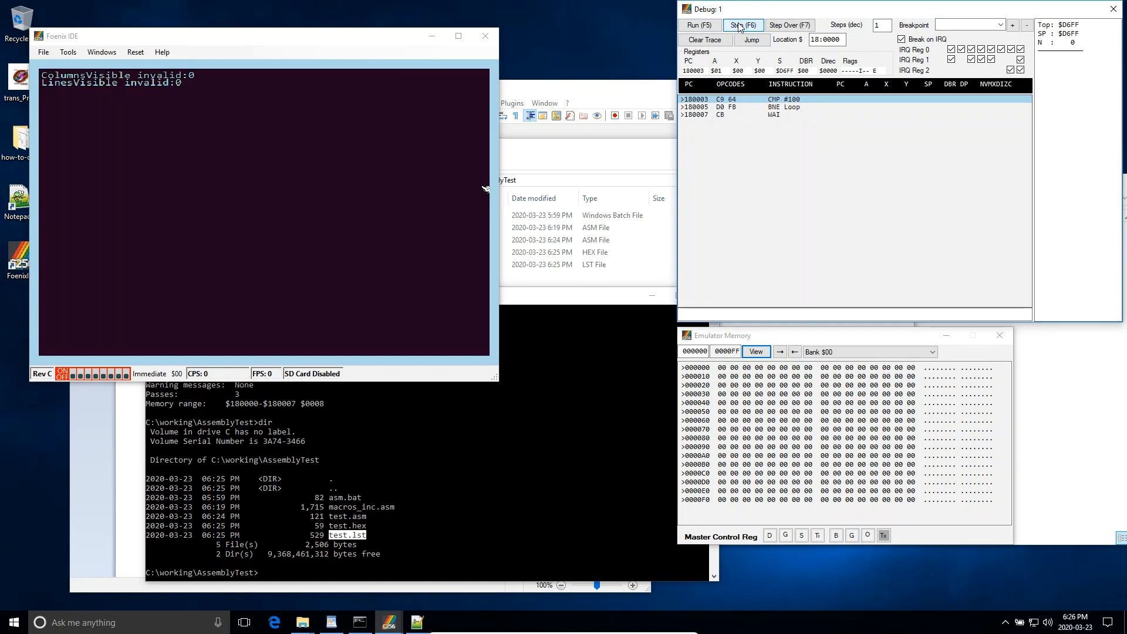
click(739, 27)
double_click(739, 27)
double_click(739, 28)
double_click(740, 28)
triple_click(739, 27)
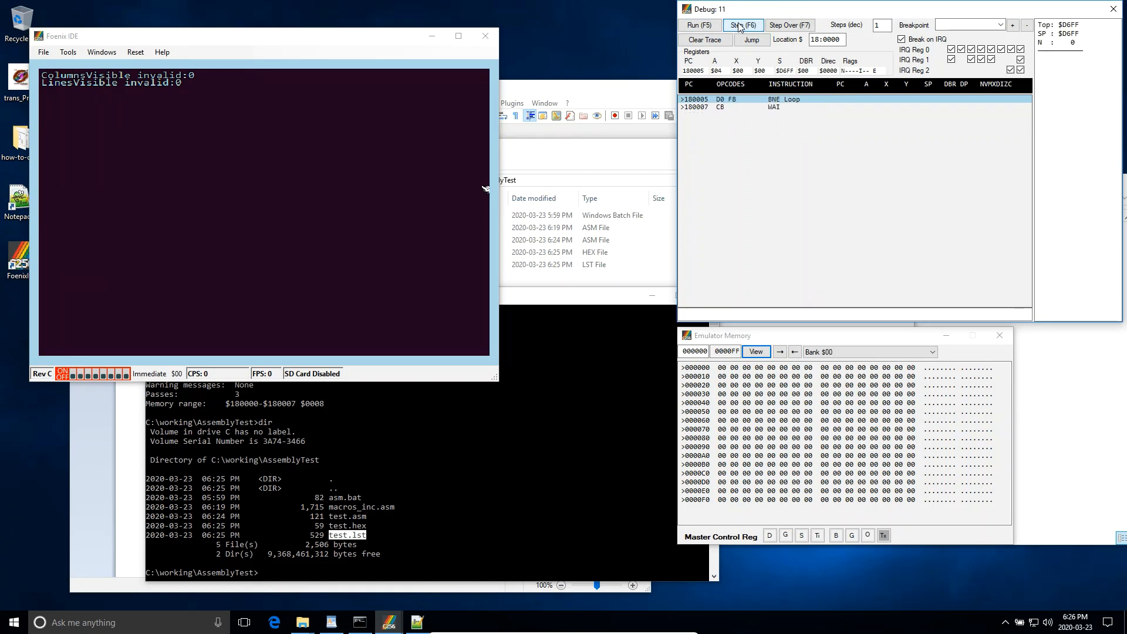
double_click(739, 28)
double_click(739, 27)
double_click(739, 28)
triple_click(739, 28)
triple_click(748, 28)
double_click(748, 27)
double_click(748, 28)
double_click(748, 28)
triple_click(748, 27)
triple_click(746, 28)
double_click(728, 30)
Run the program in the debugger, highlight the A register's value, and halt execution with a single step.
click(717, 29)
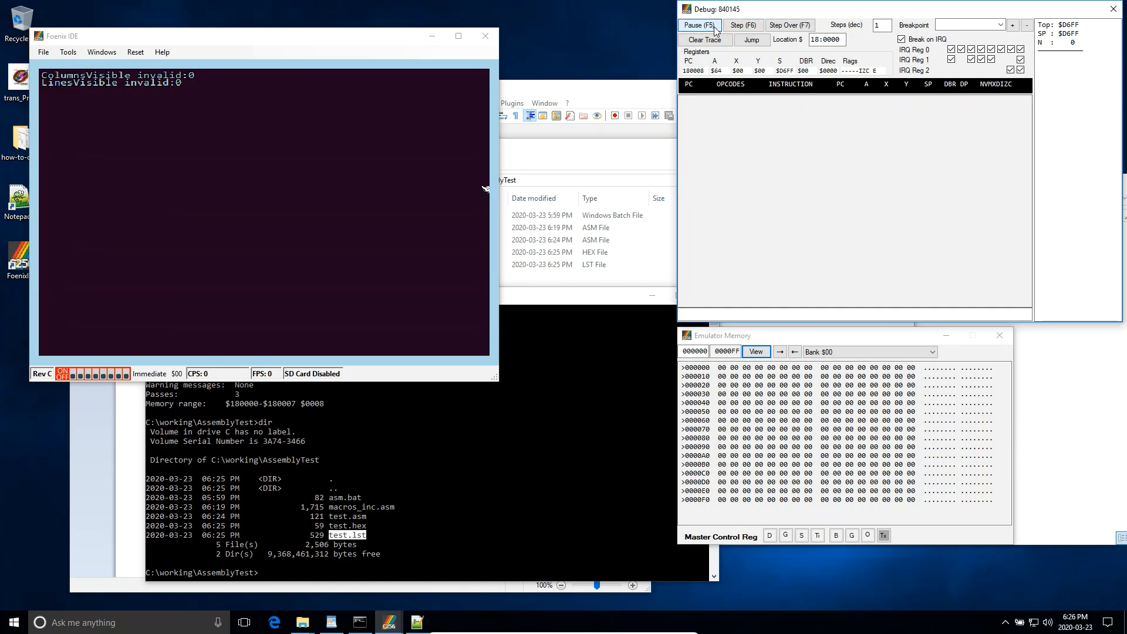
double_click(725, 71)
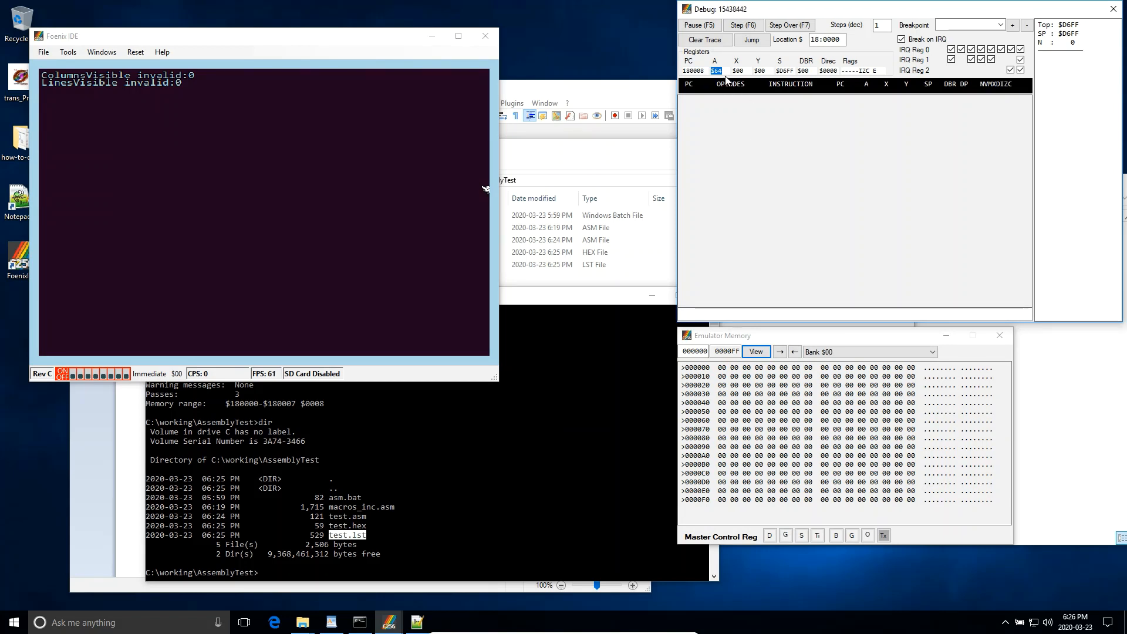
click(745, 26)
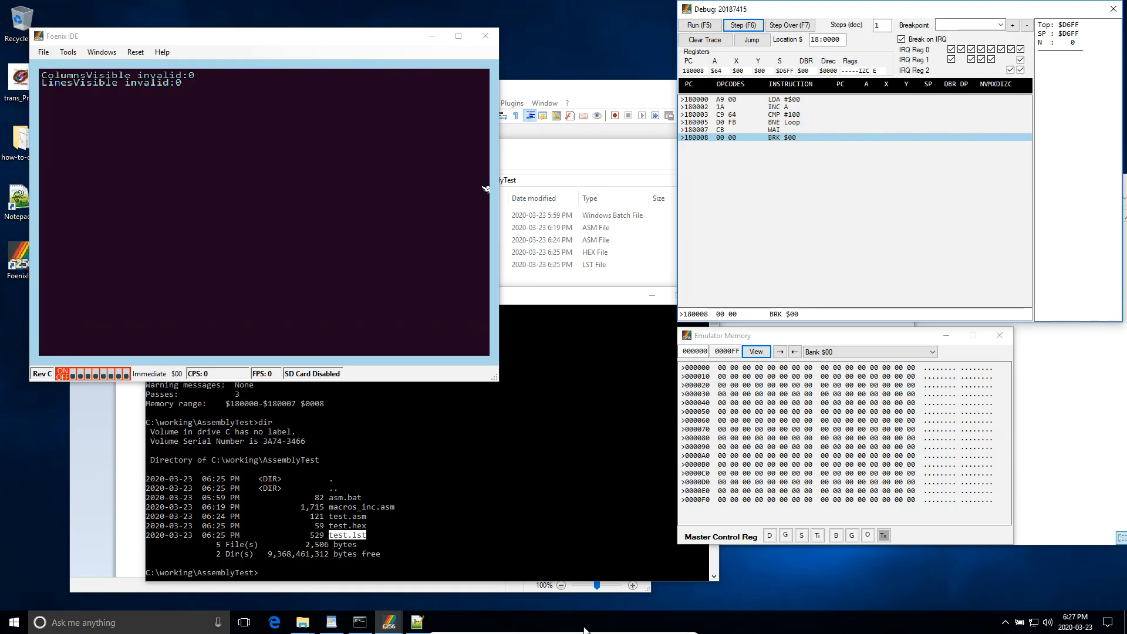
mouse_move(587, 630)
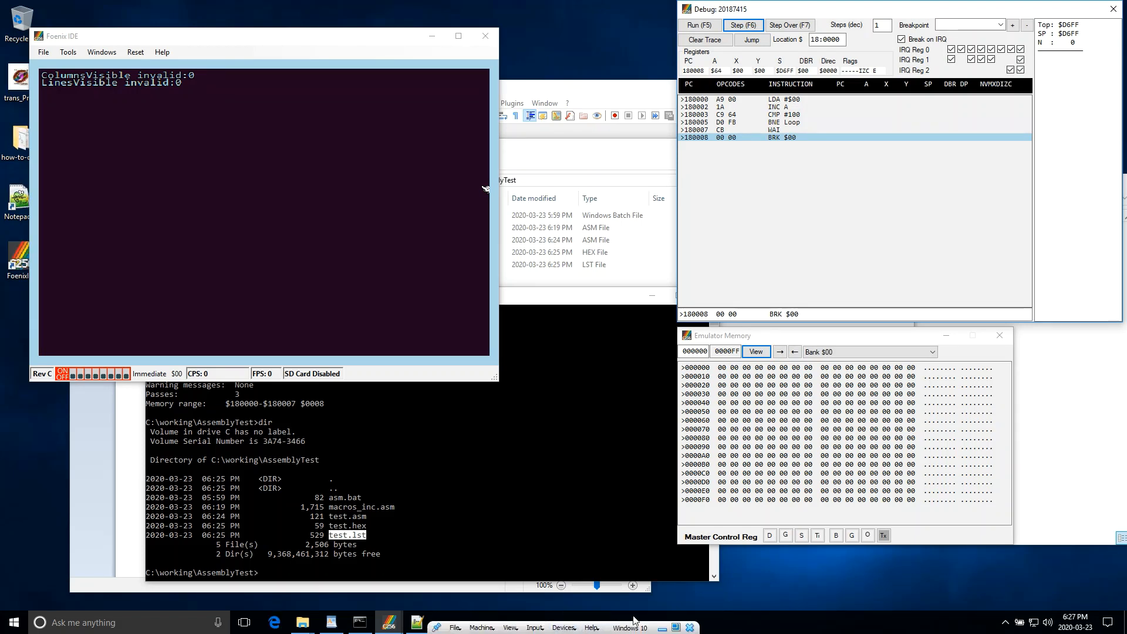
mouse_move(661, 631)
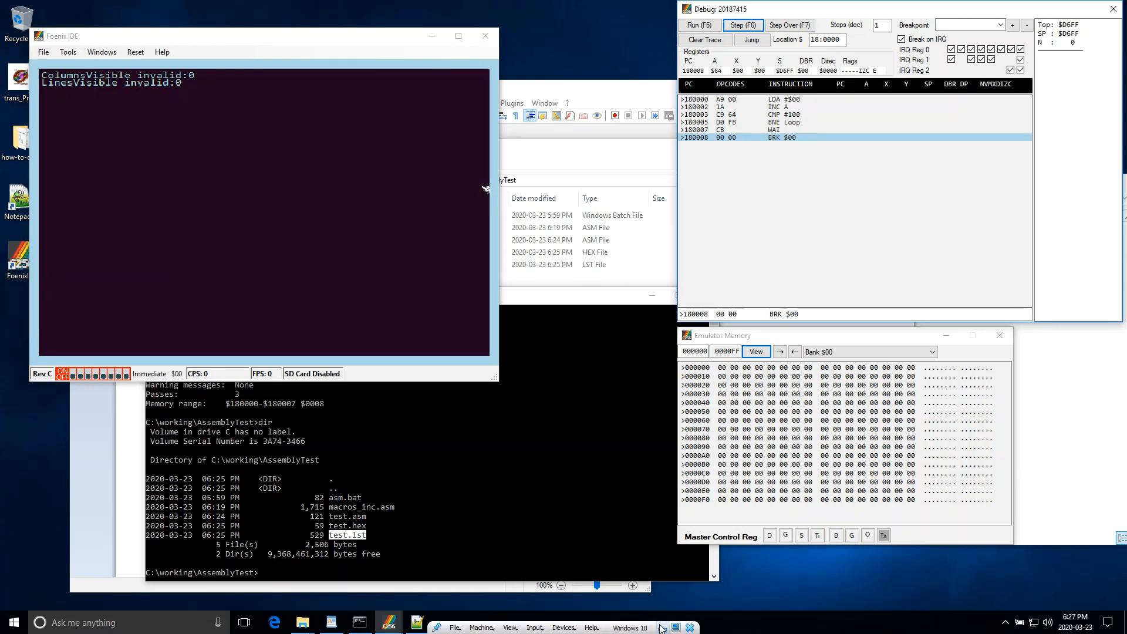